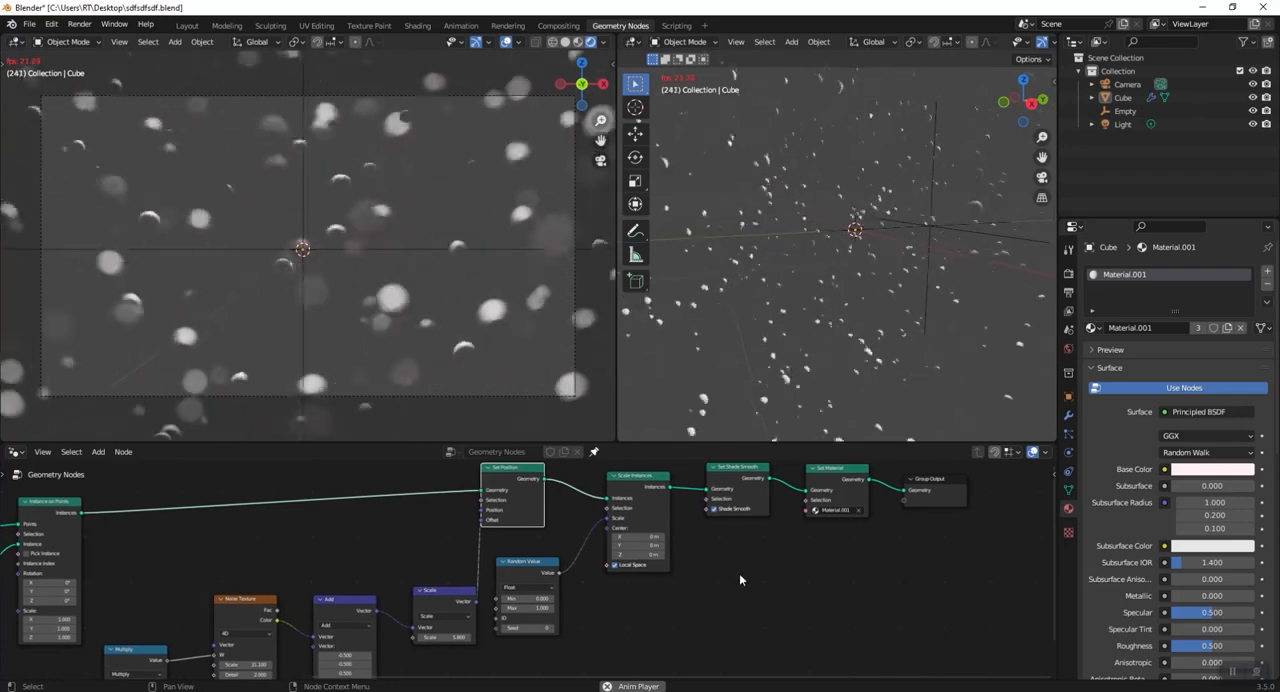
middle_click_drag(623, 561, 766, 548)
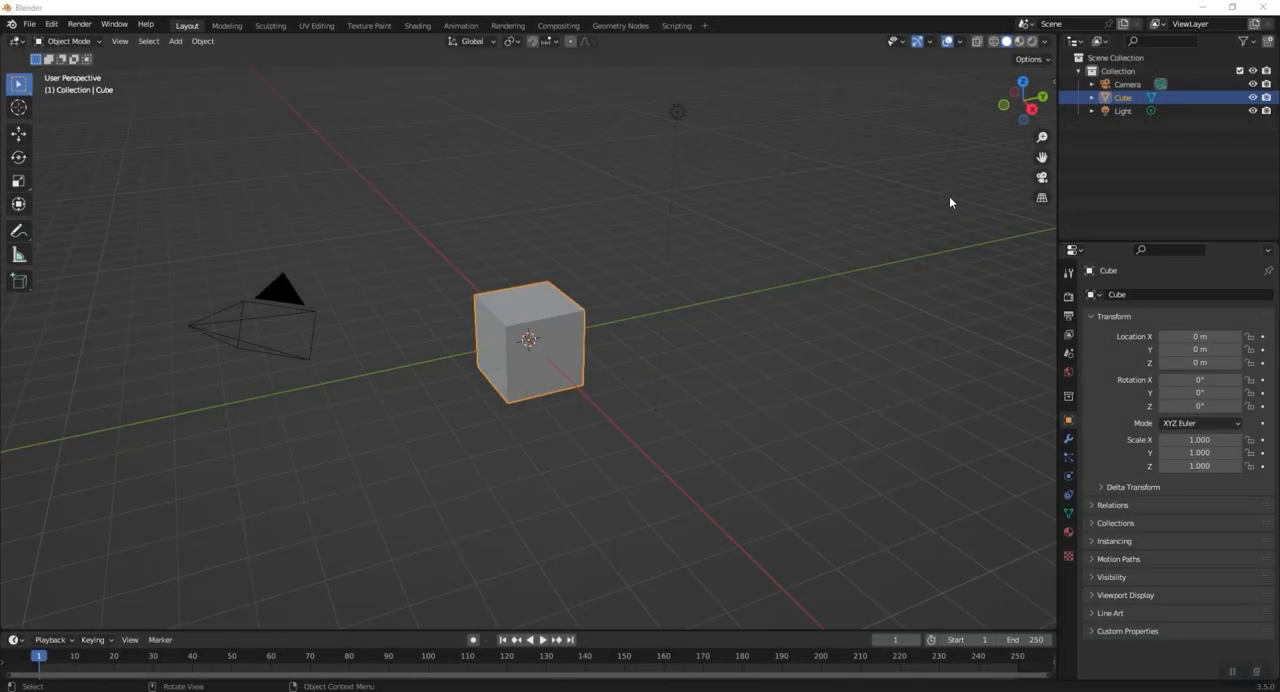
left_click(949, 196)
- Start the Shortcut VUr key display and set its button colour to white with Value 1.000
key("n")
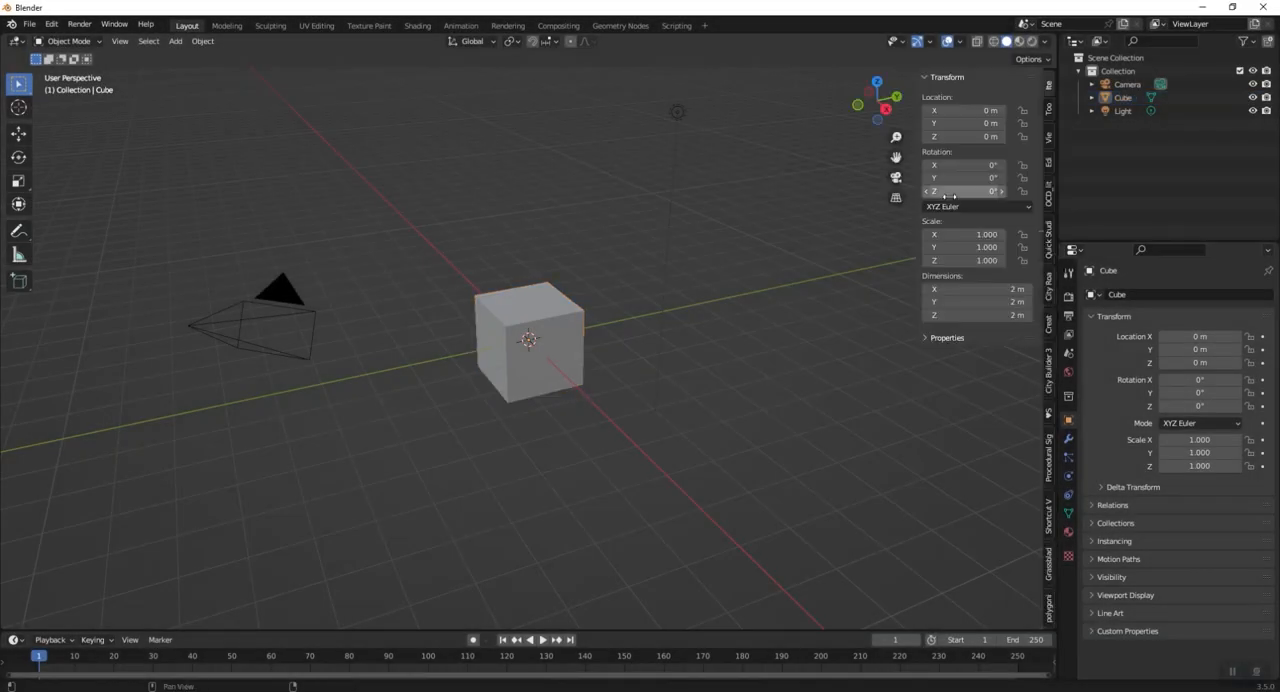
left_click(1048, 520)
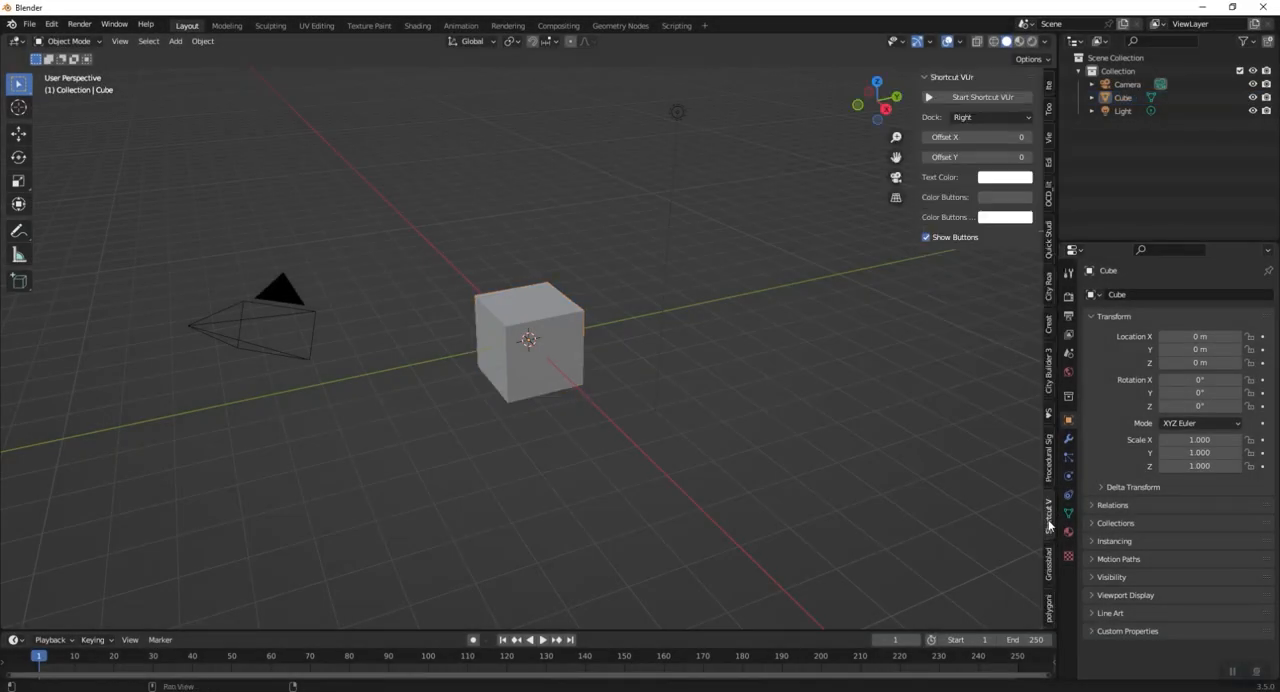
left_click(1005, 197)
left_click_drag(1095, 280, 1092, 213)
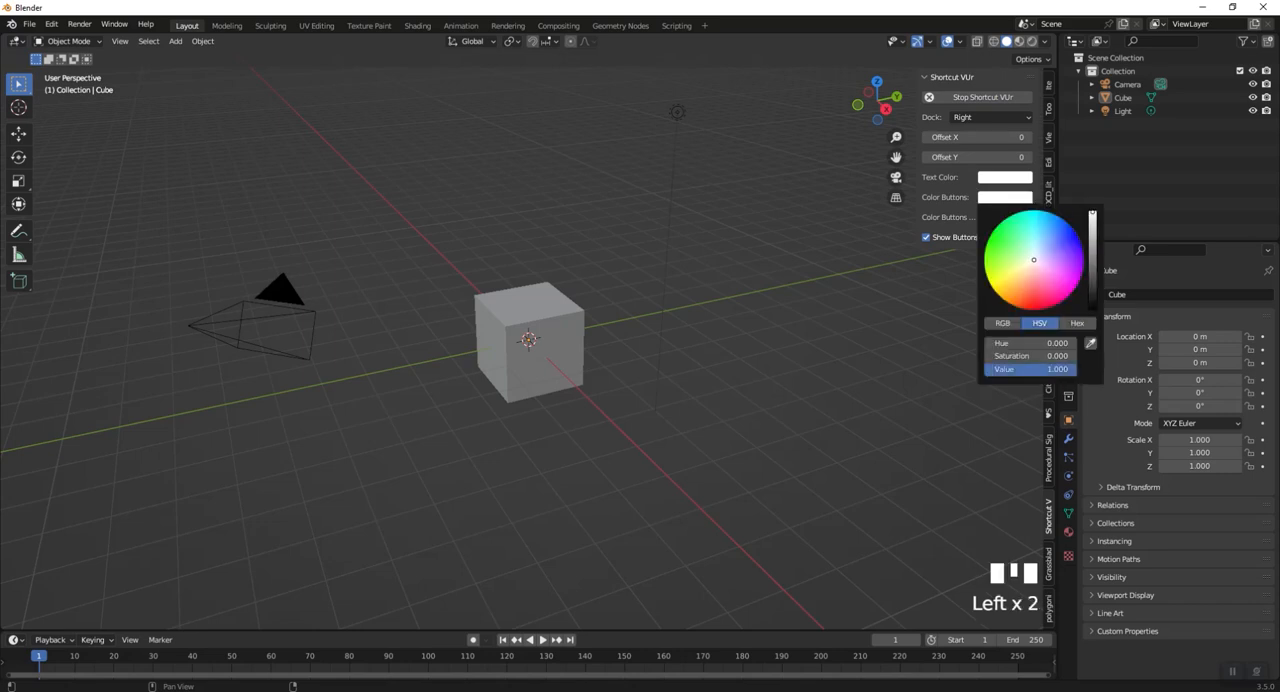
key("n")
- Select the default cube and create a new geometry node tree for it in the Geometry Nodes workspace
scroll(640, 330, "down", 2)
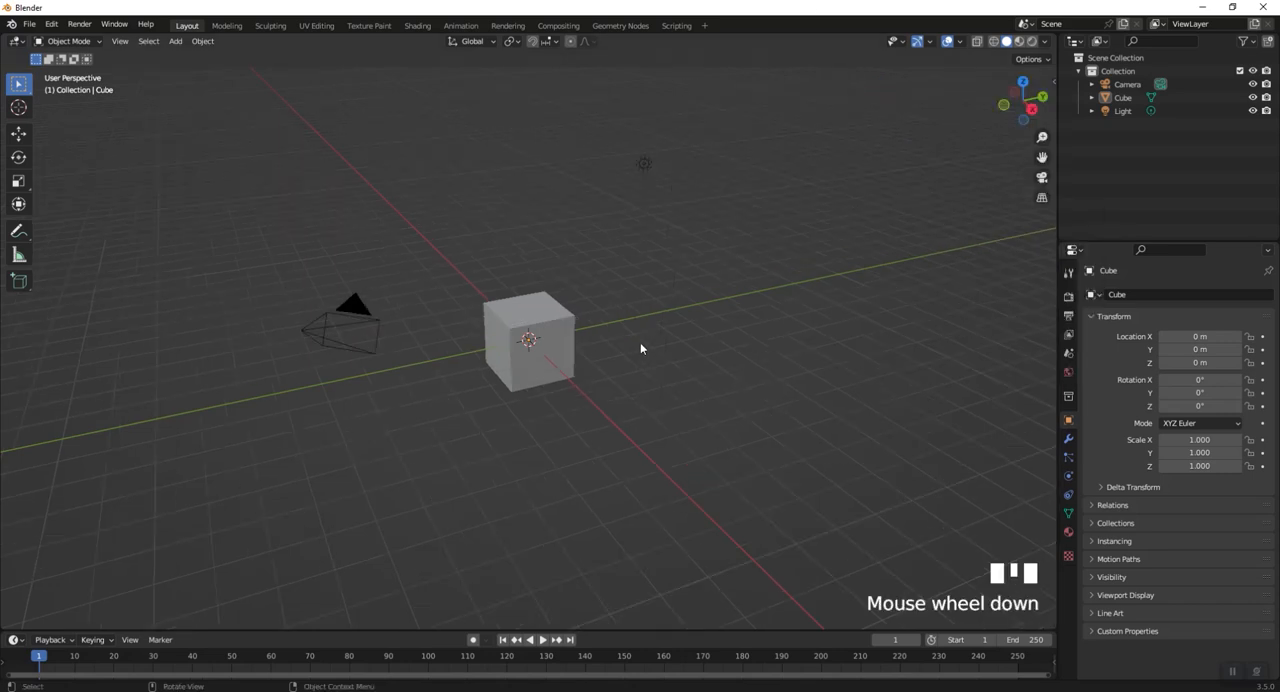
middle_click_drag(640, 342, 676, 323, "shift")
left_click(655, 330)
left_click(620, 26)
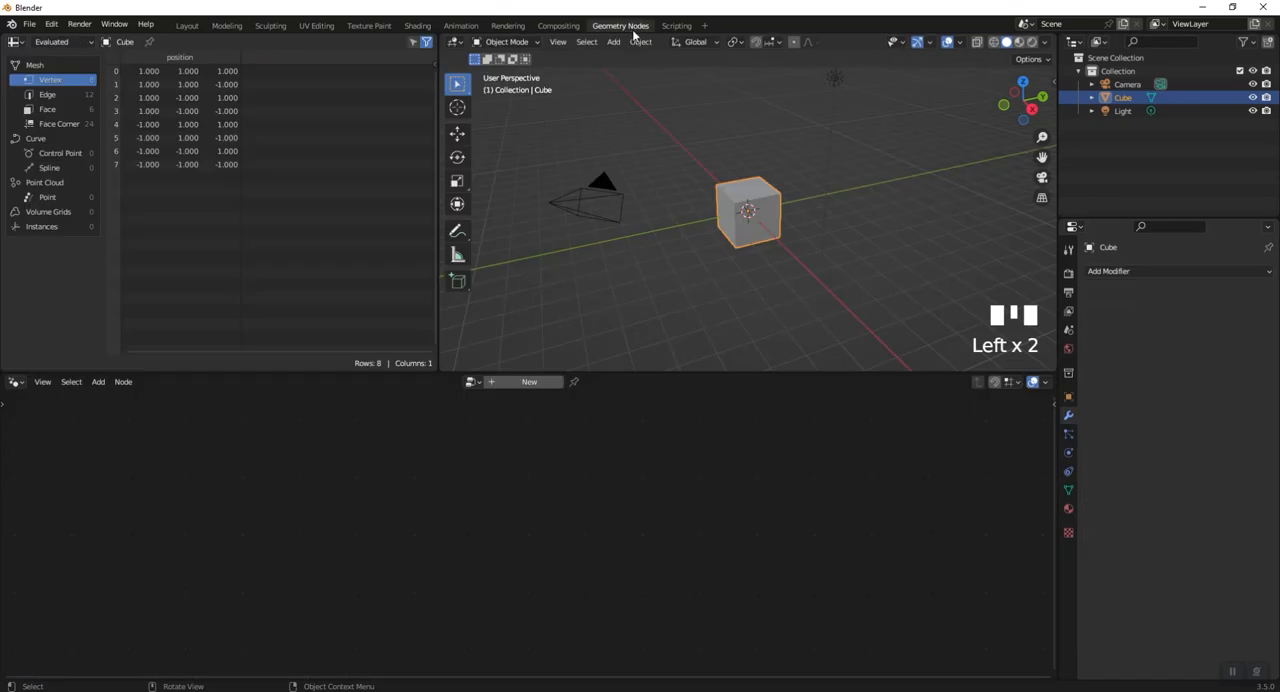
left_click(529, 382)
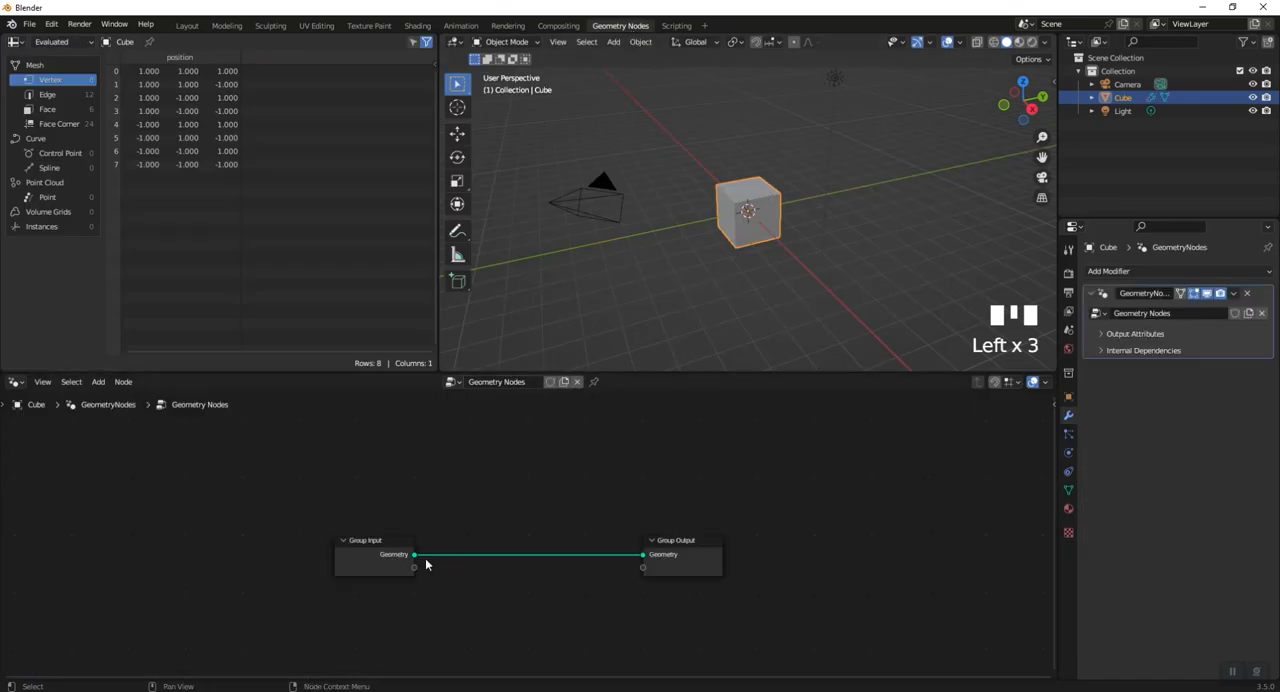
- Insert a Mesh to Volume node on the link between Group Input and Group Output
left_click_drag(440, 545, 323, 533)
key("shift+a")
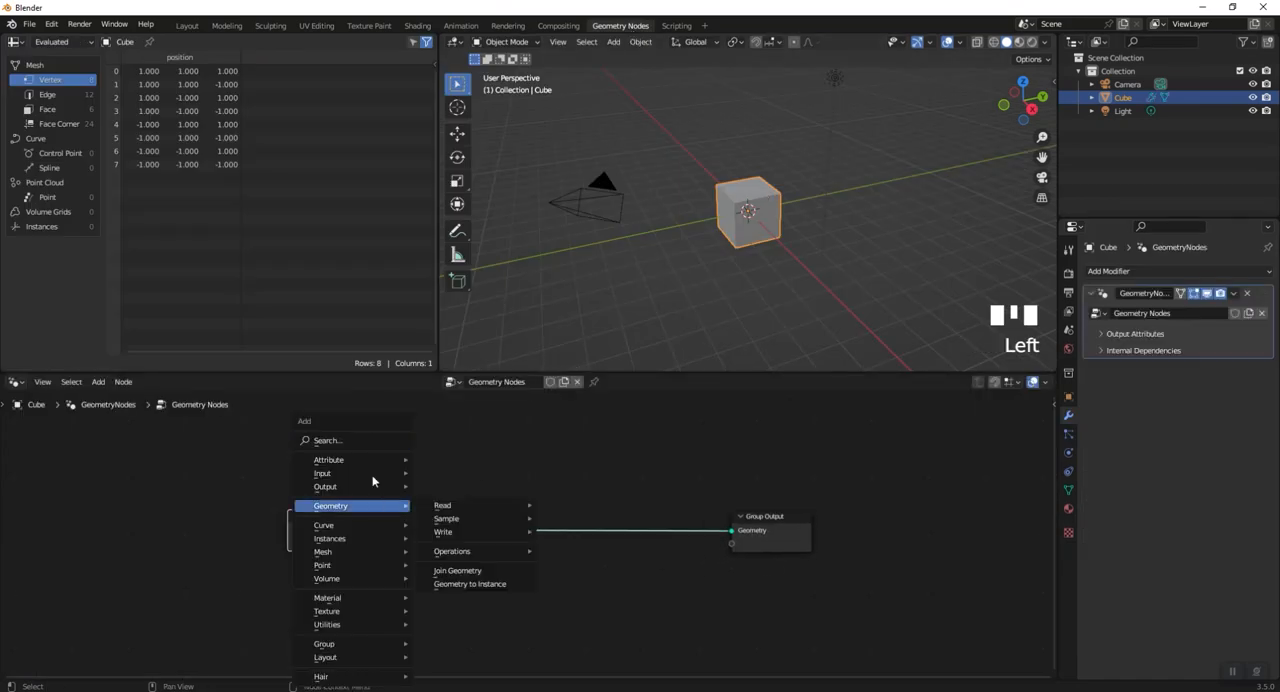
left_click(357, 441)
type("me")
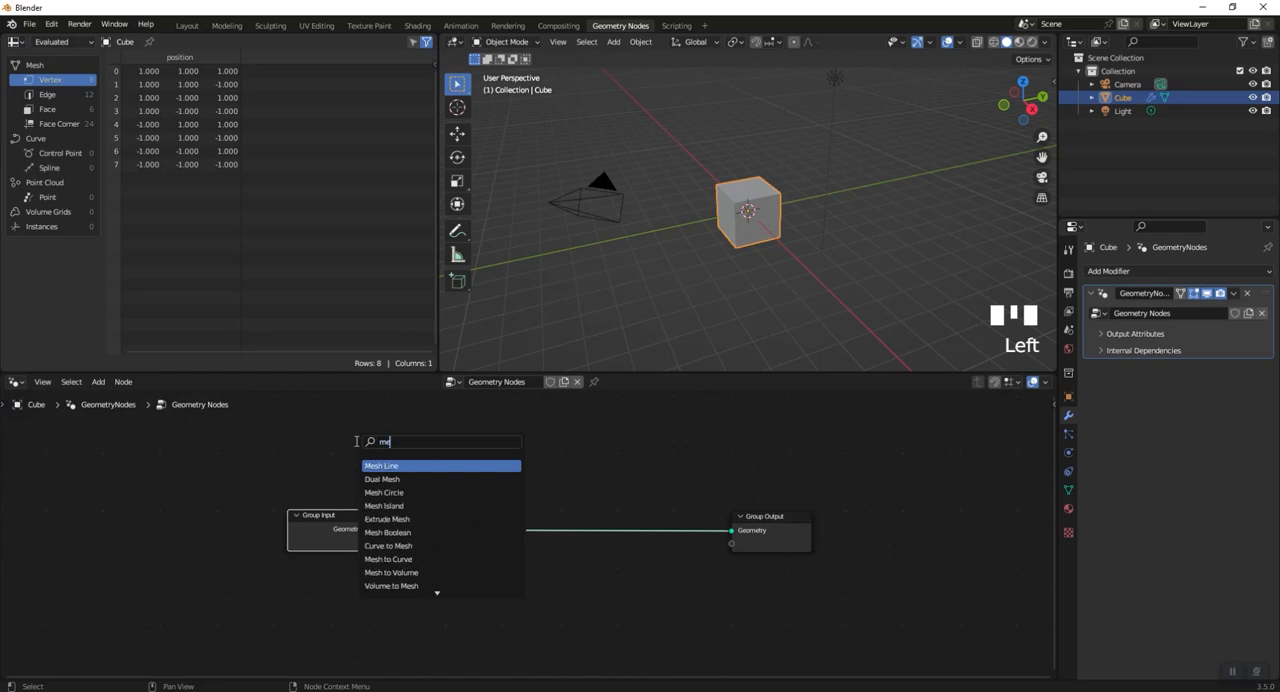
type("sh")
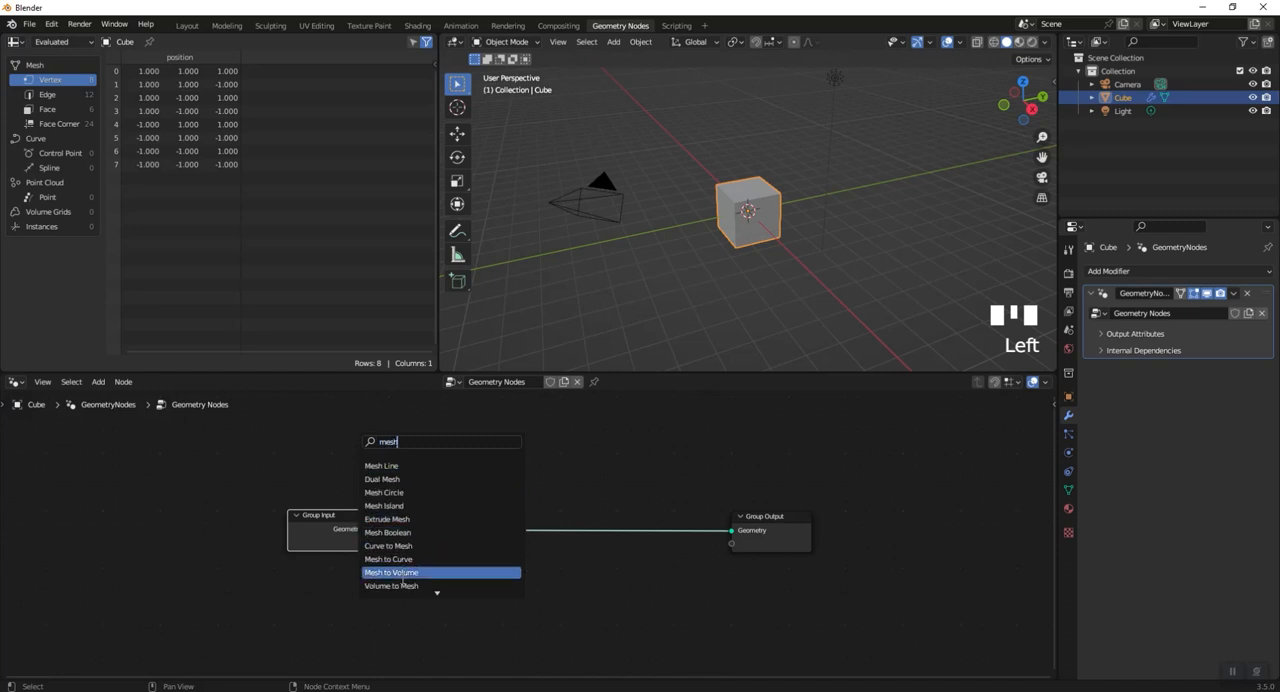
left_click(436, 573)
left_click(484, 590)
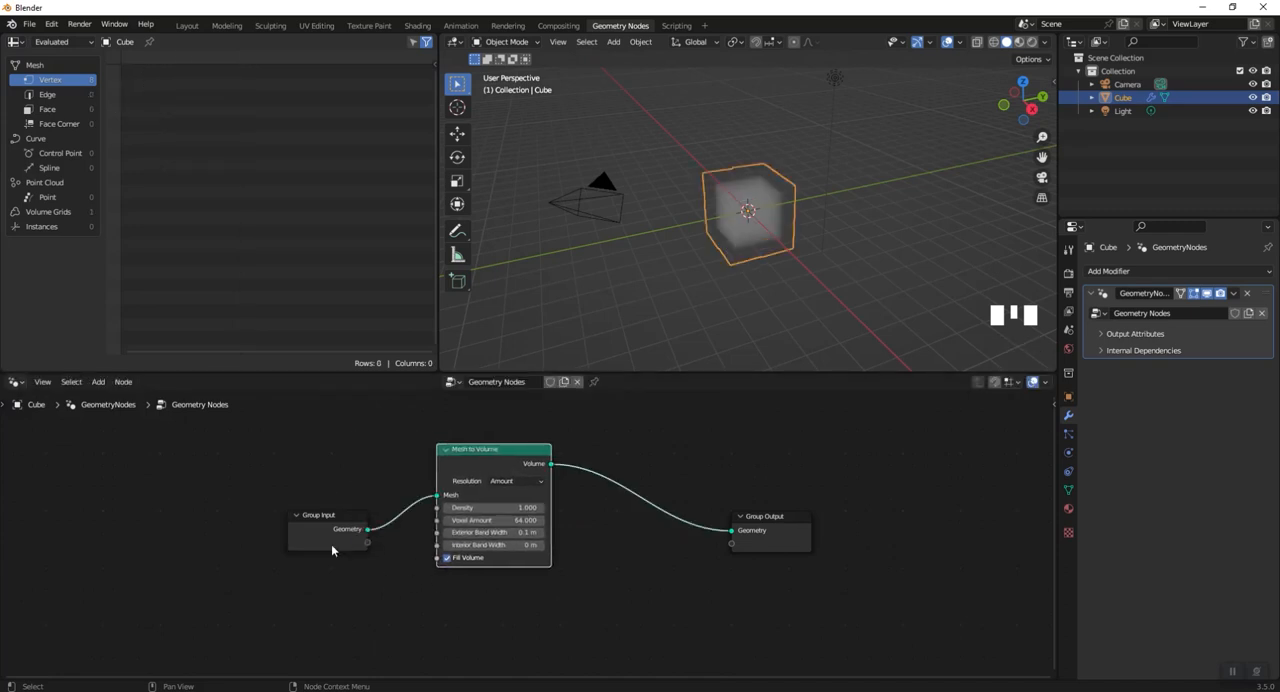
- Make room in the chain and insert a Distribute Points in Volume node between Mesh to Volume and Group Output
left_click_drag(332, 549, 304, 509)
left_click_drag(472, 451, 423, 451)
middle_click_drag(590, 469, 539, 496)
key("shift+a")
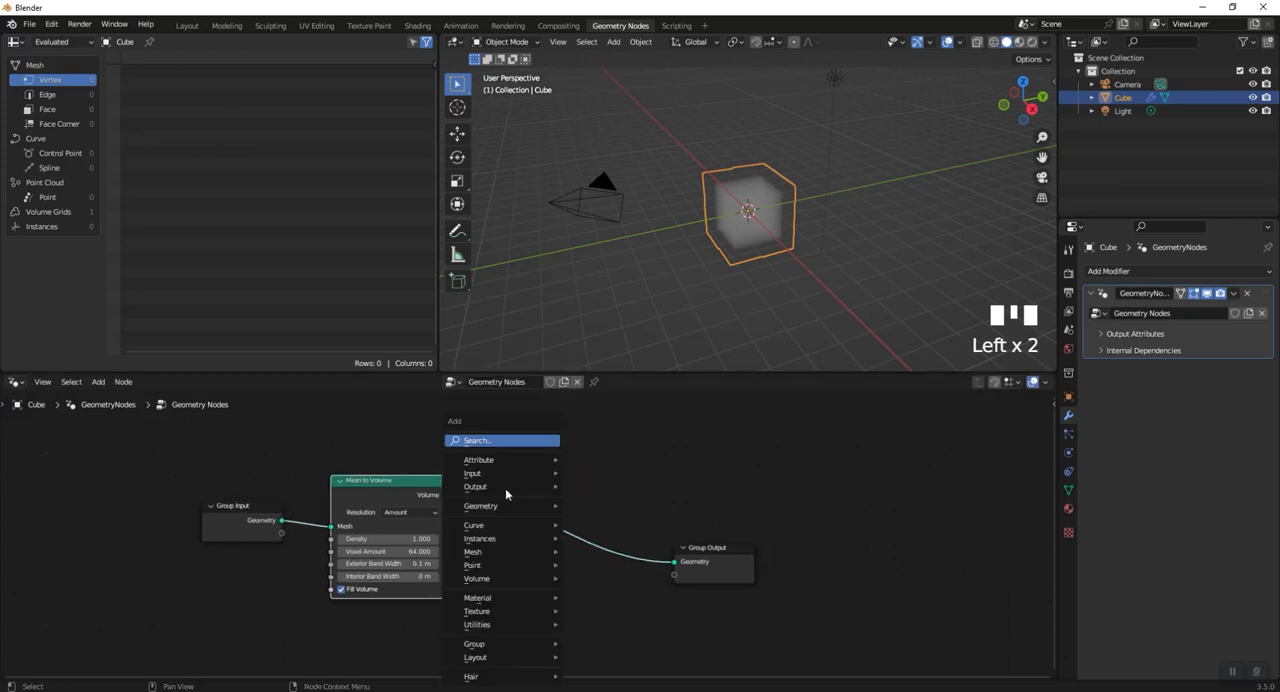
left_click(479, 441)
type("distr")
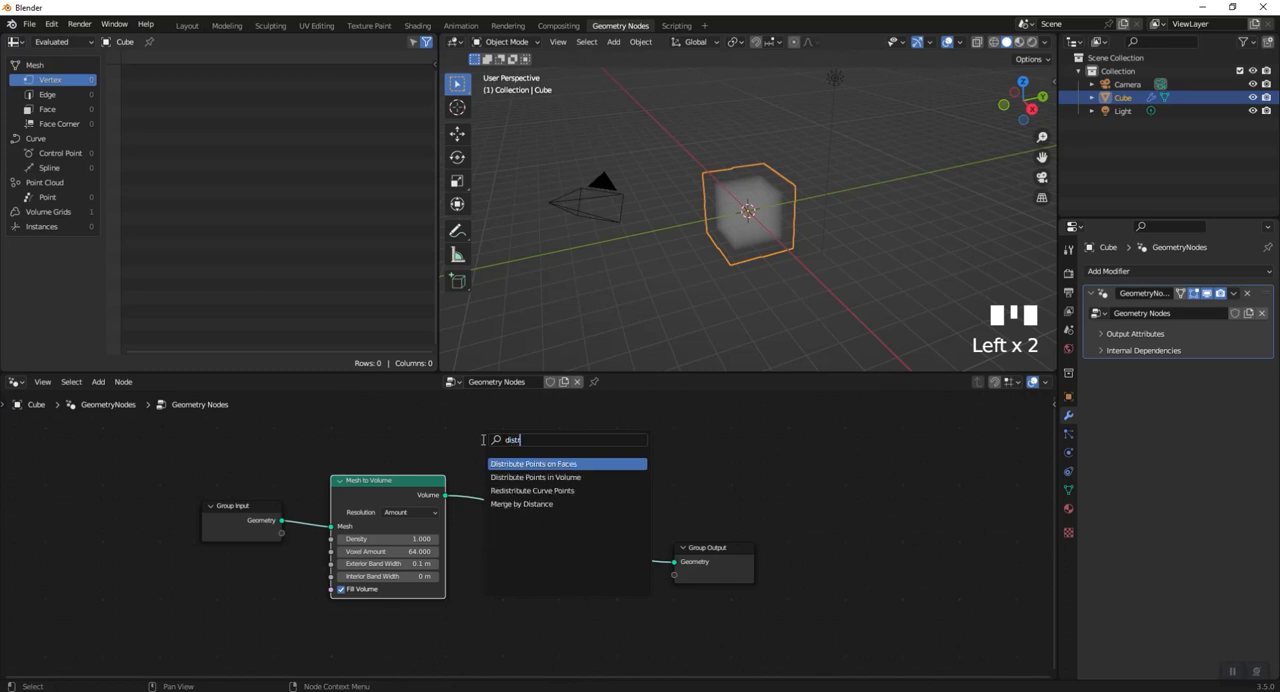
left_click(534, 477)
left_click(647, 535)
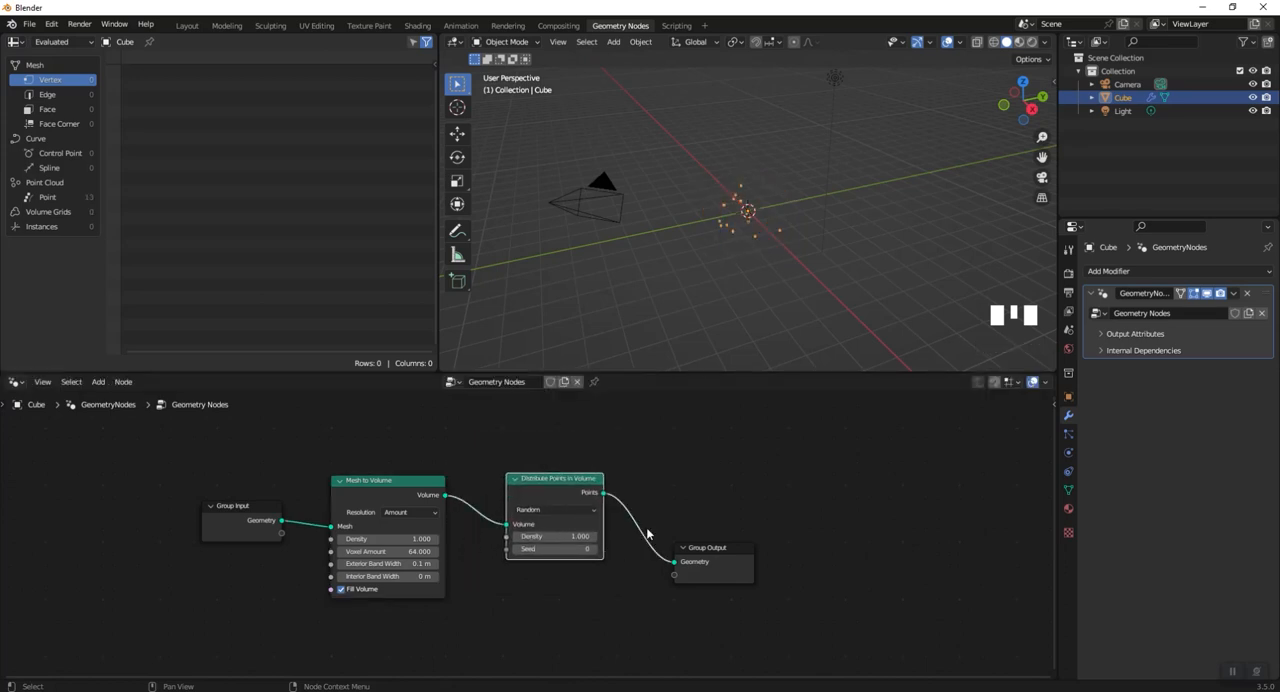
- Set the Density of the Distribute Points in Volume node to 20 and inspect the point cloud
left_click(568, 537)
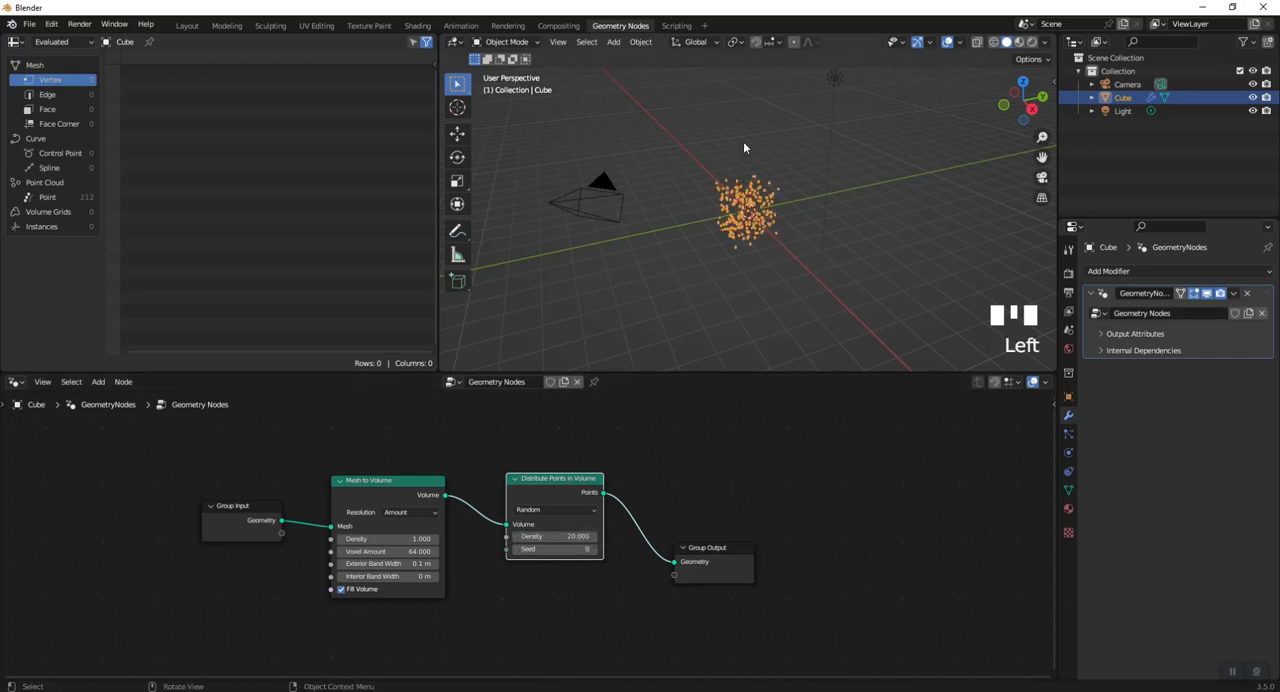
scroll(743, 147, "up", 3)
middle_click_drag(760, 180, 800, 225)
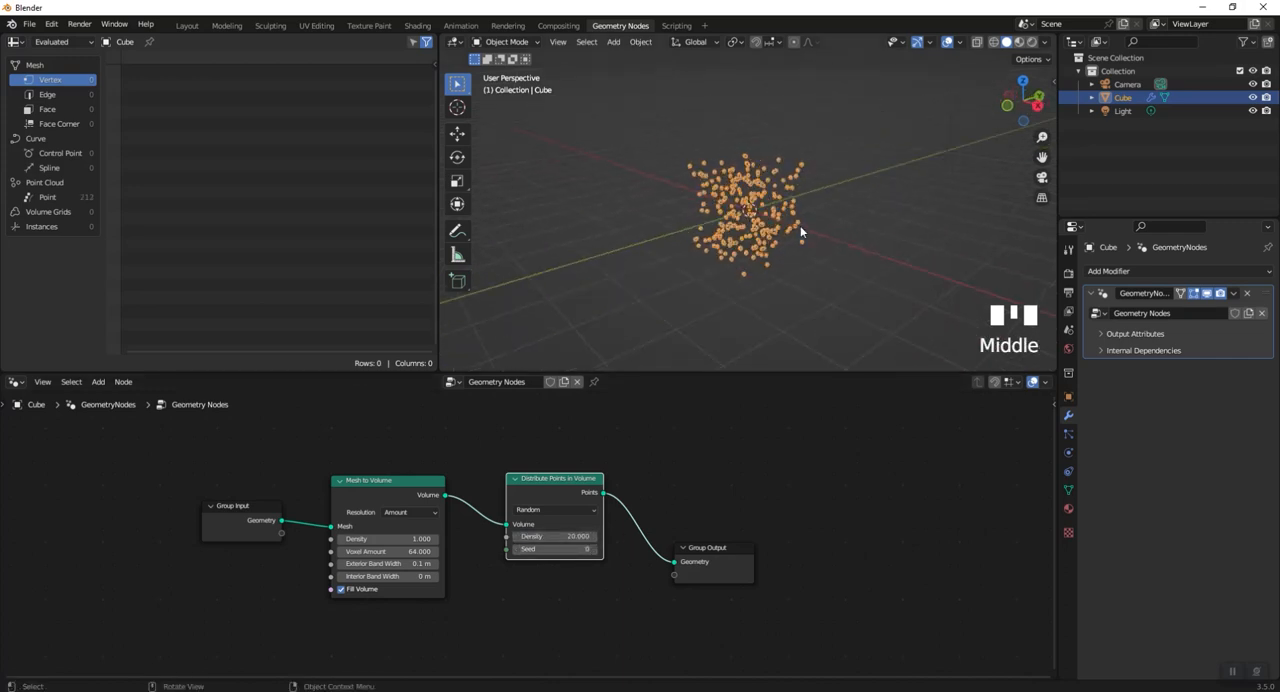
scroll(675, 553, "down", 3)
- Spread out the node chain, moving Group Output farther away and the other nodes upward to free space below
middle_click_drag(628, 586, 559, 571)
left_click_drag(637, 551, 709, 477)
left_click_drag(262, 517, 229, 476)
left_click_drag(351, 500, 326, 460)
left_click_drag(506, 480, 481, 434)
middle_click_drag(438, 540, 501, 522)
- Add a Noise Texture node in the free space below the main node chain
key("shift+a")
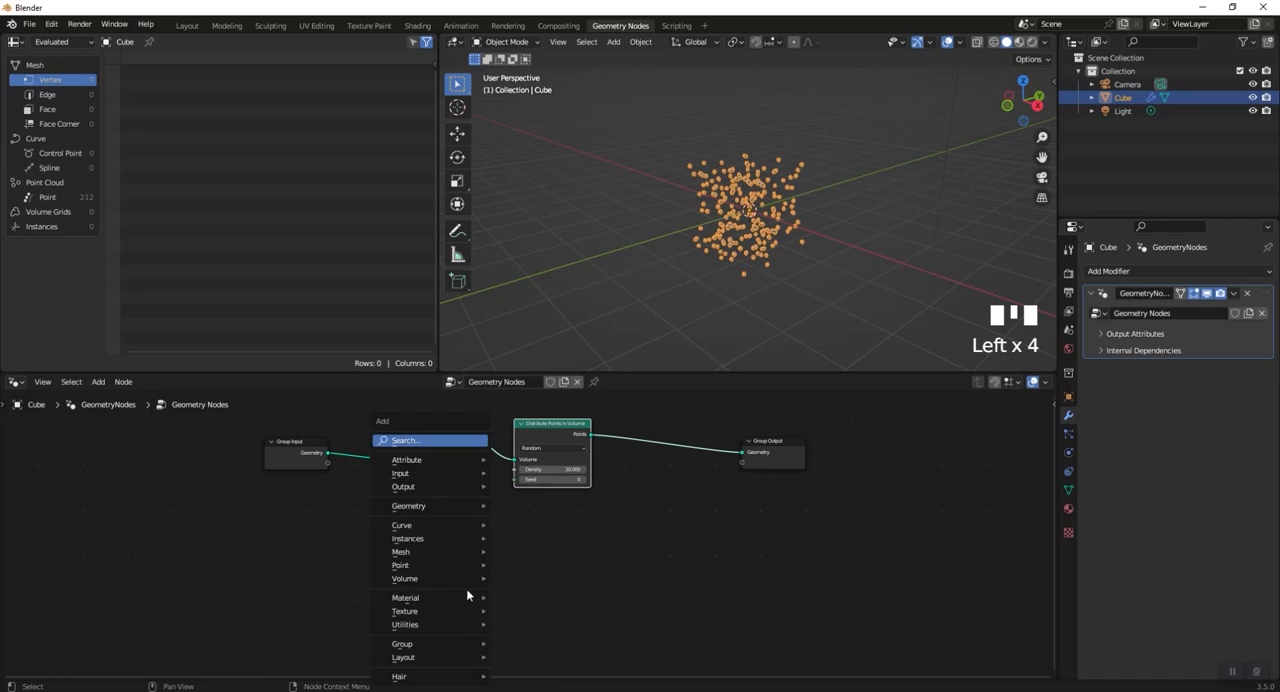
left_click(425, 441)
type("noise")
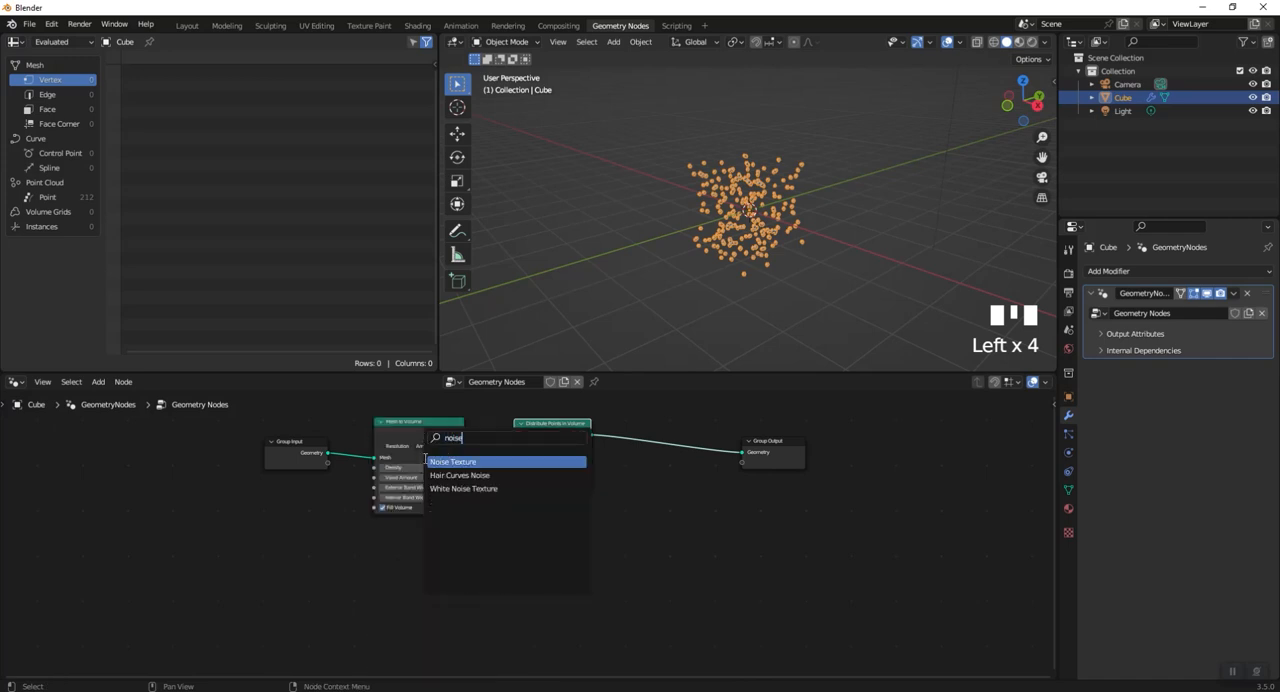
left_click(427, 461)
left_click(434, 587)
- Add a Vector Math node beside the Noise Texture node, leaving its operation at Add
key("shift+a")
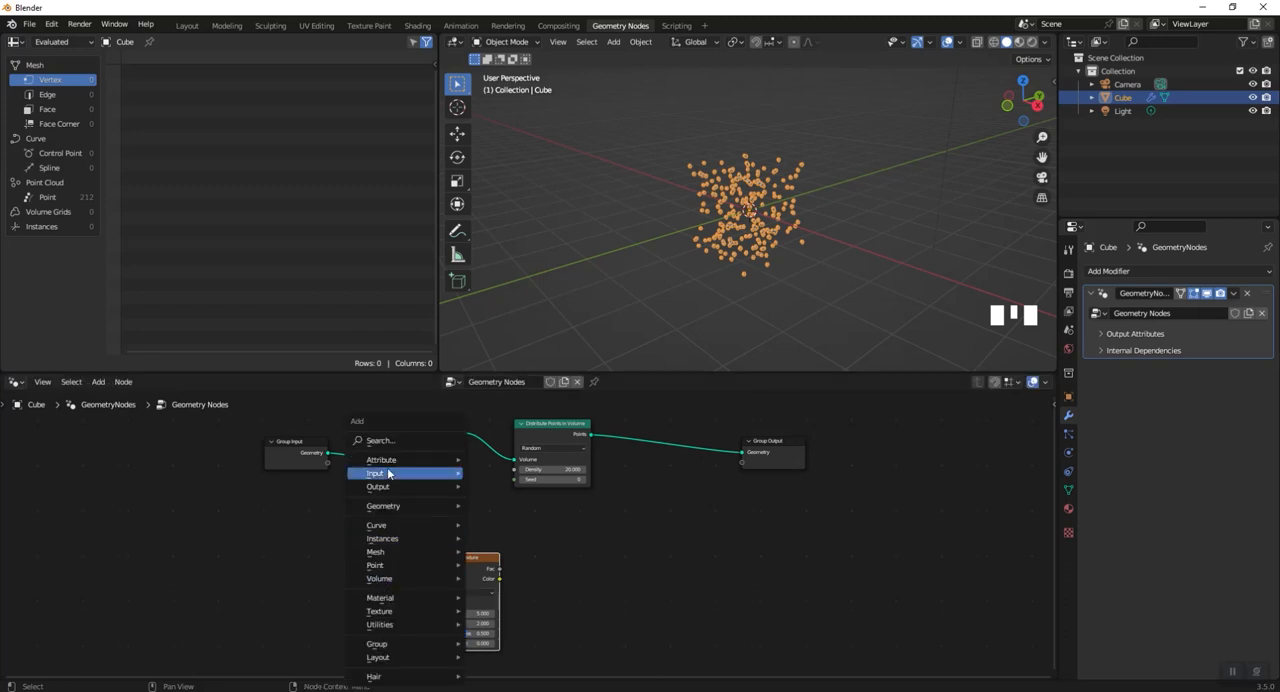
left_click(396, 441)
type("math")
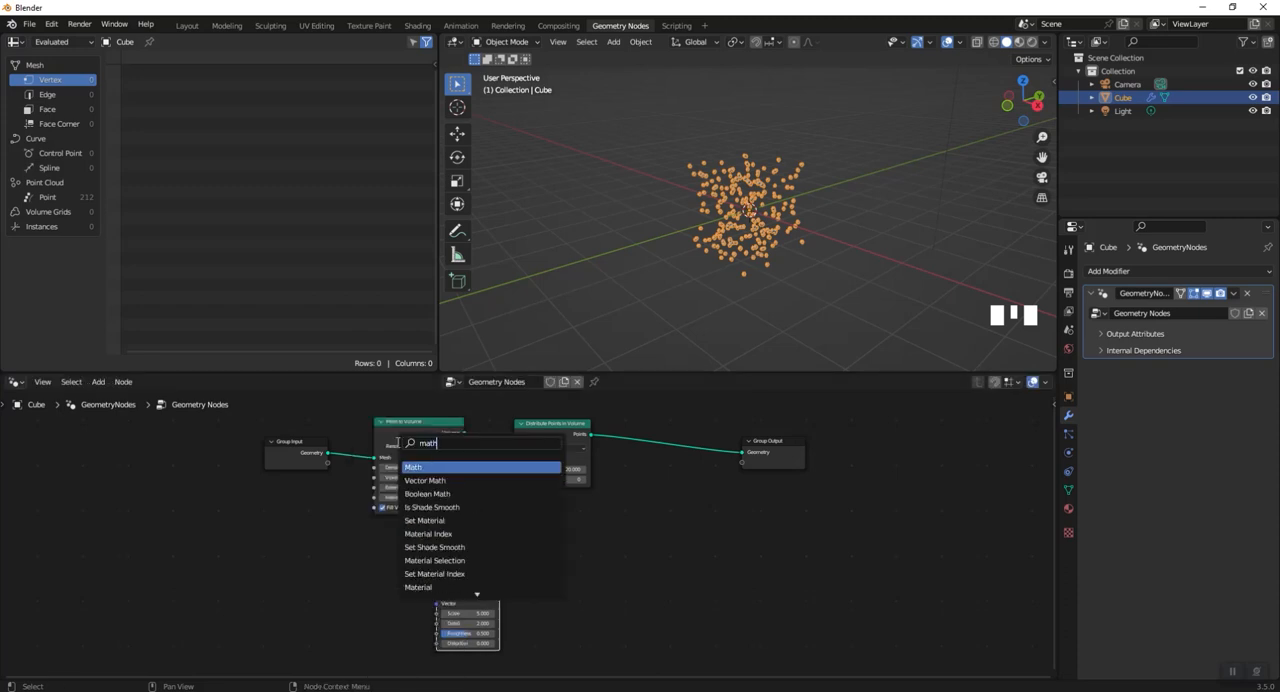
left_click(427, 480)
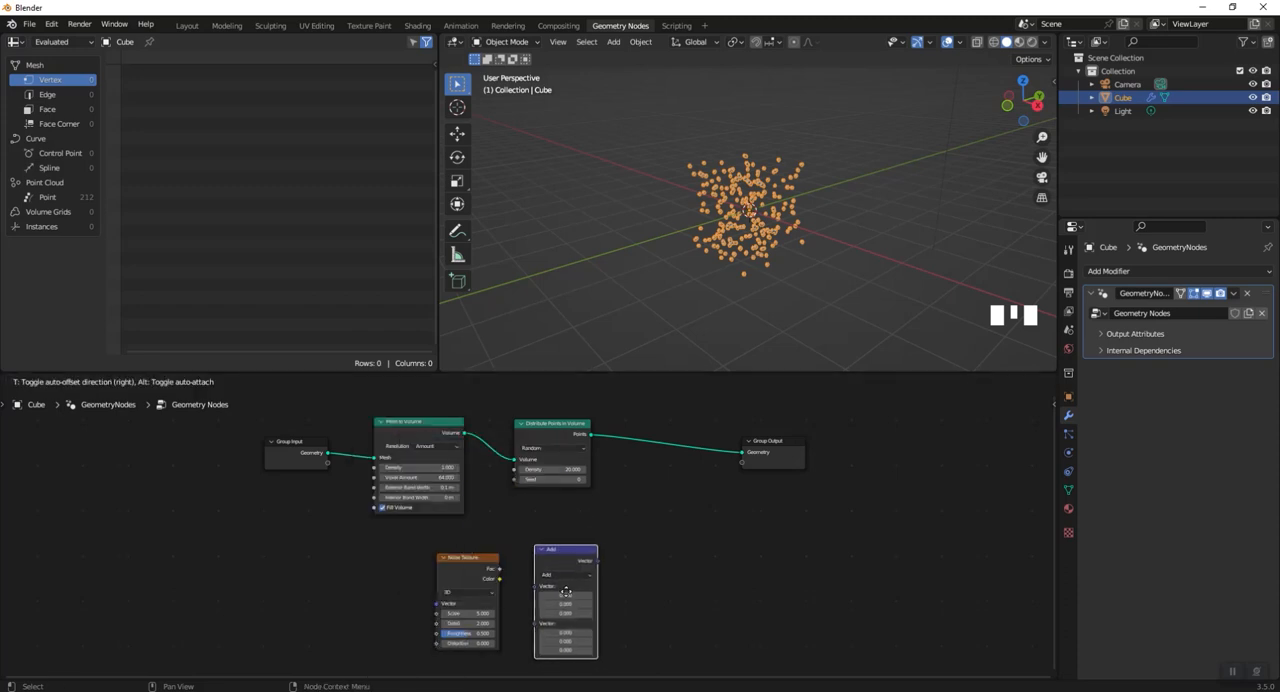
left_click(582, 592)
middle_click_drag(585, 592, 674, 593, "shift")
- Add a Scene Time node in front of the Noise Texture node
key("shift+a")
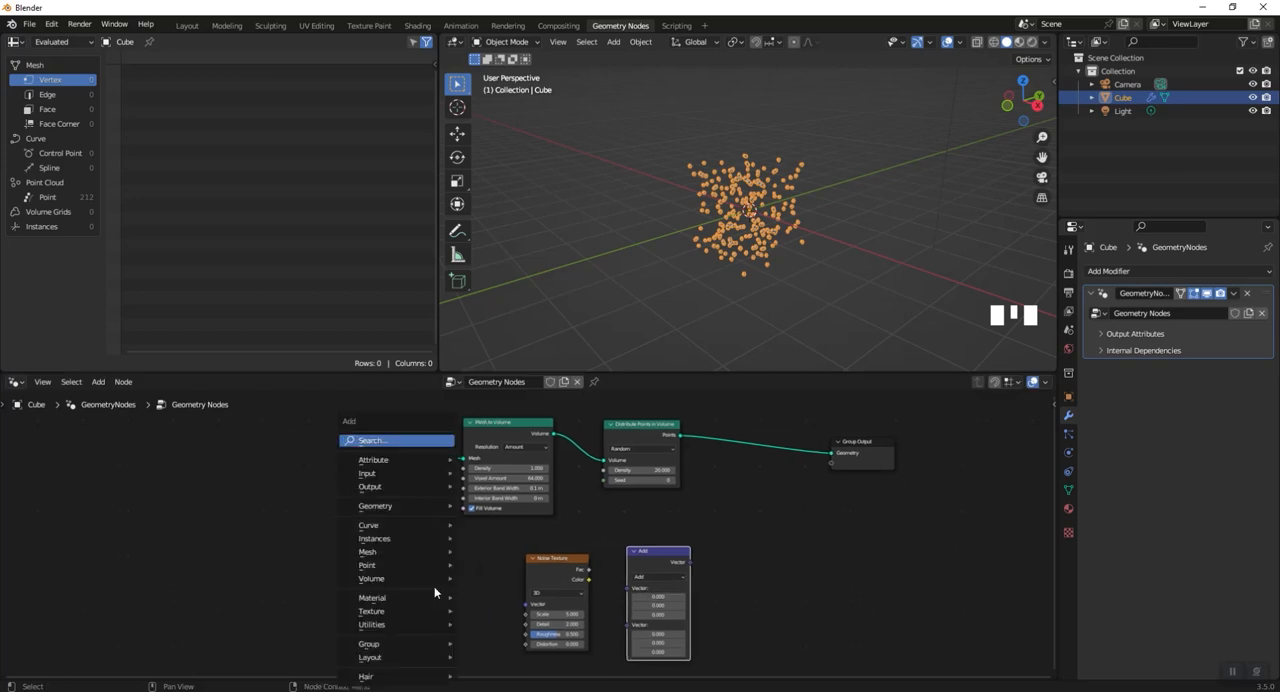
left_click(383, 441)
type("scene")
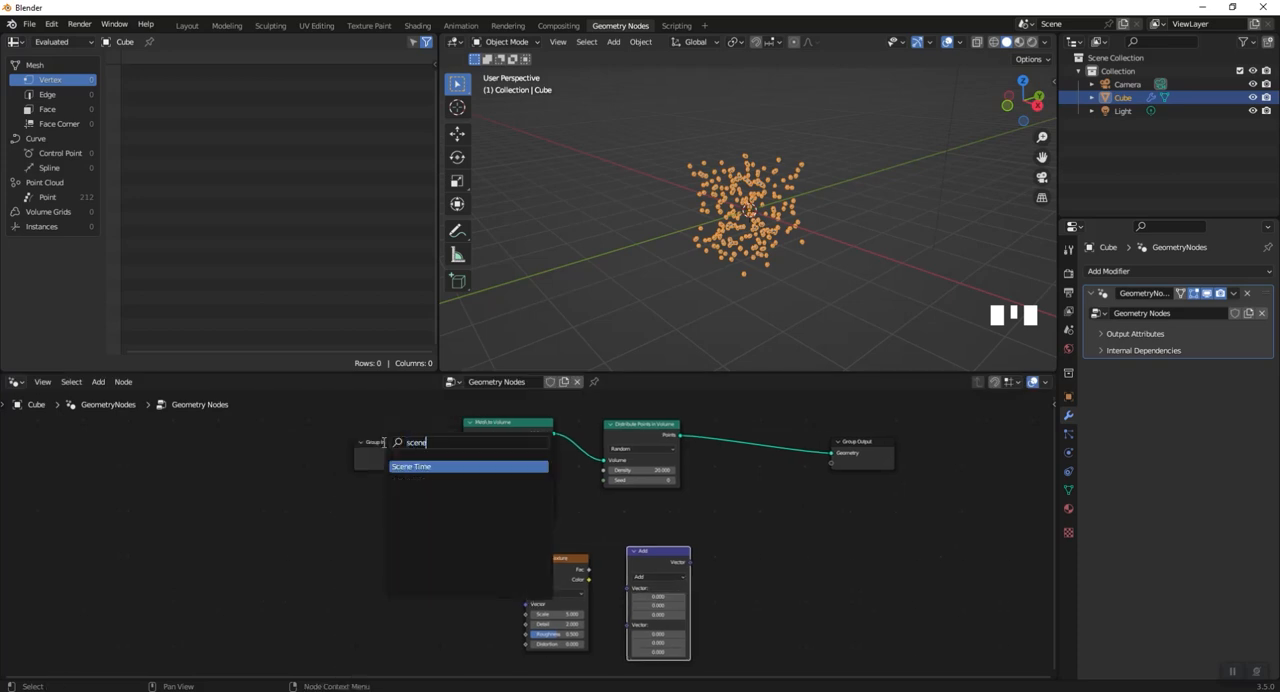
left_click(400, 466)
left_click(458, 588)
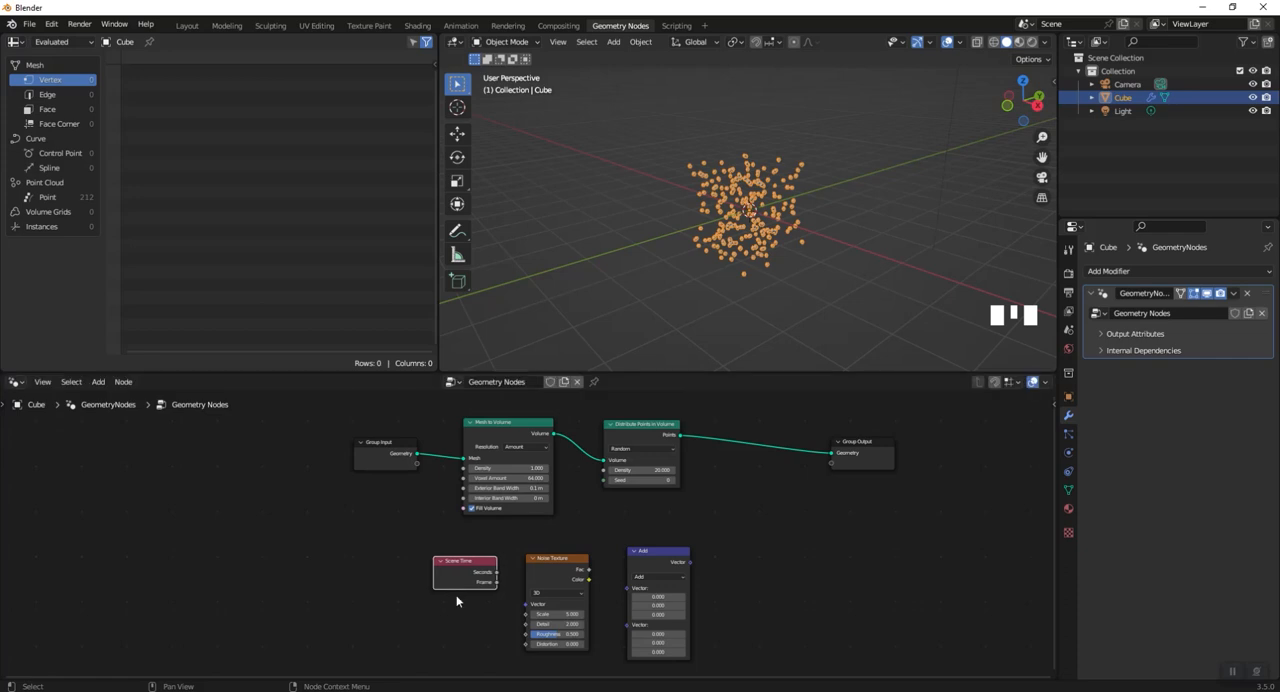
- Switch the Noise Texture to 4D and connect the Scene Time Seconds output to its W input
scroll(468, 606, "up", 1)
middle_click_drag(468, 606, 400, 474, "shift")
scroll(400, 474, "up", 4)
left_click(570, 467)
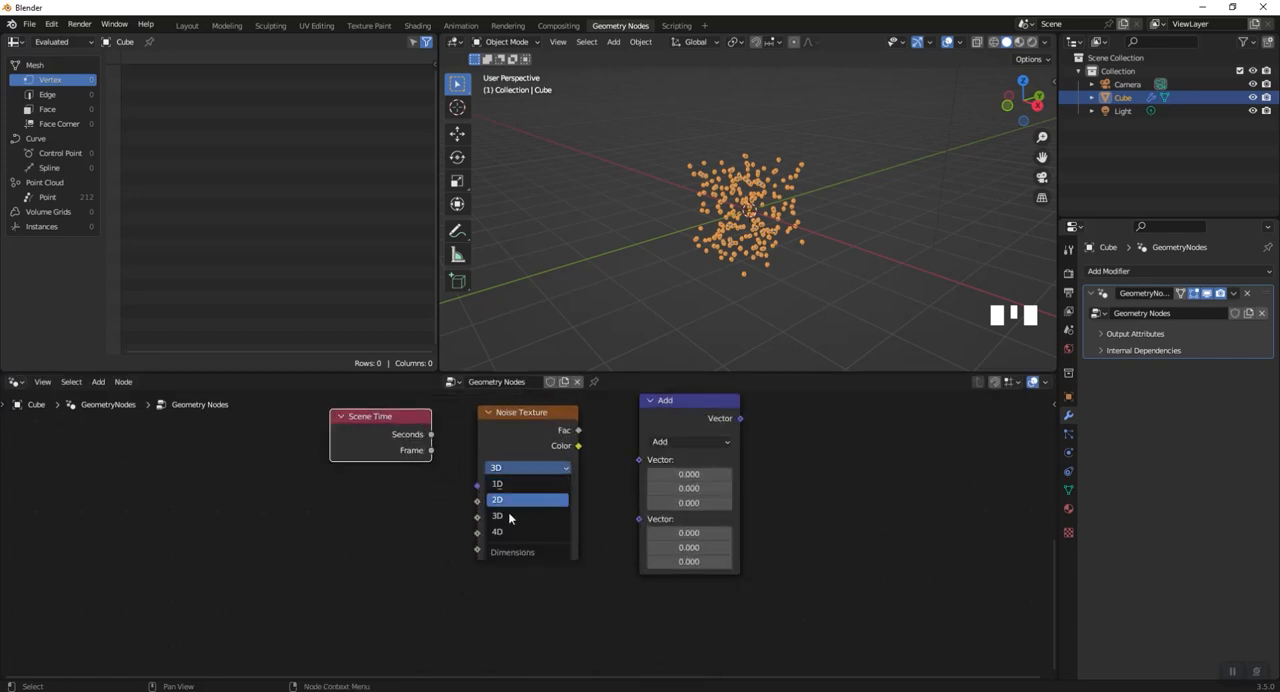
left_click(508, 512)
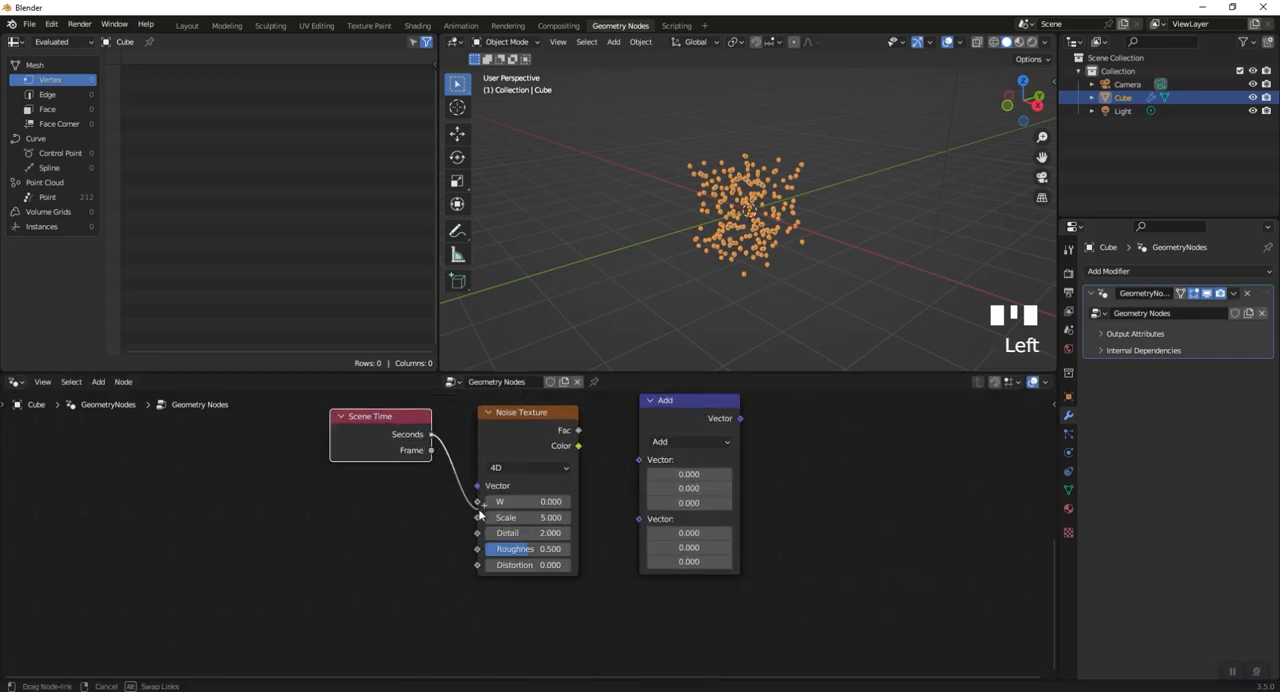
left_click_drag(479, 511, 478, 501)
- Move Scene Time away from the Noise Texture, then duplicate the vector Add node beside it and change the copy's operation to Scale
left_click_drag(371, 423, 304, 474)
scroll(828, 486, "down", 1)
middle_click_drag(828, 486, 537, 582, "shift")
left_click(462, 519)
key("shift+a")
left_click(455, 450)
left_click(431, 521)
key("shift+d")
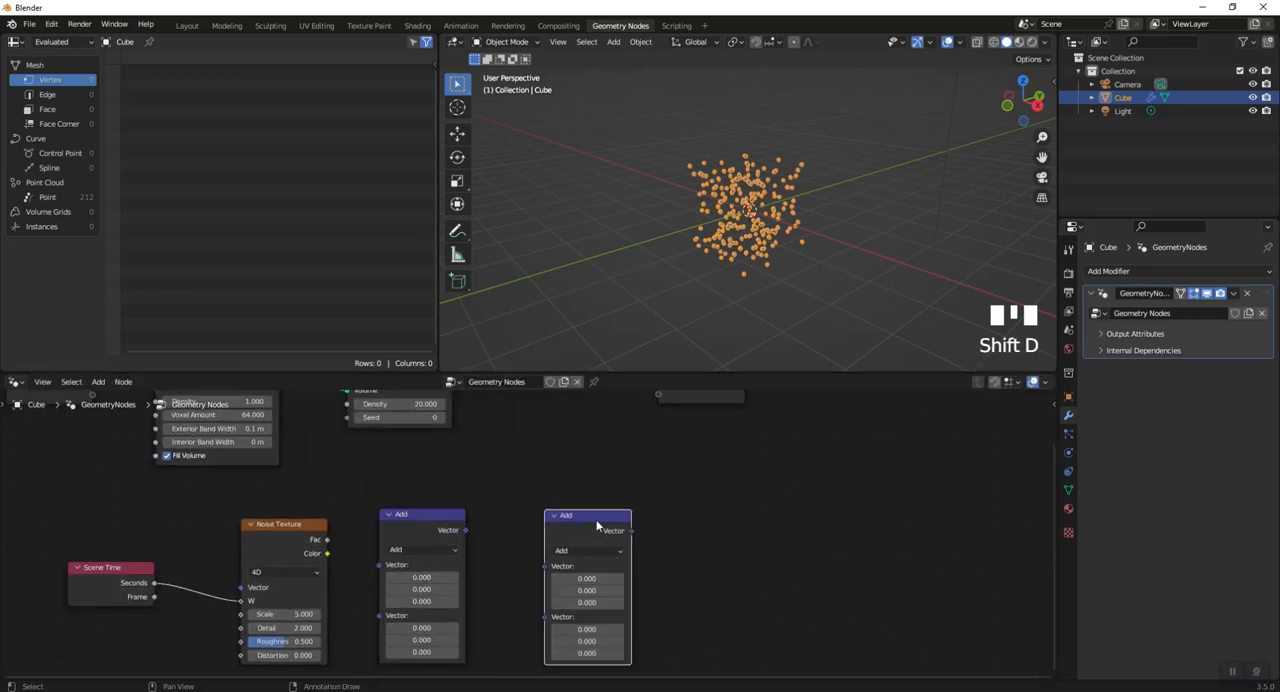
left_click(573, 552)
left_click(573, 347)
- Move Group Output farther along the chain and reposition Distribute Points in Volume to widen the gap between them
middle_click_drag(630, 560, 535, 579)
scroll(536, 572, "down", 5)
middle_click_drag(613, 518, 629, 574)
left_click_drag(604, 502, 794, 502)
left_click_drag(392, 471, 424, 460)
- Insert a Scale Instances node on the link just before Group Output
scroll(456, 505, "up", 1)
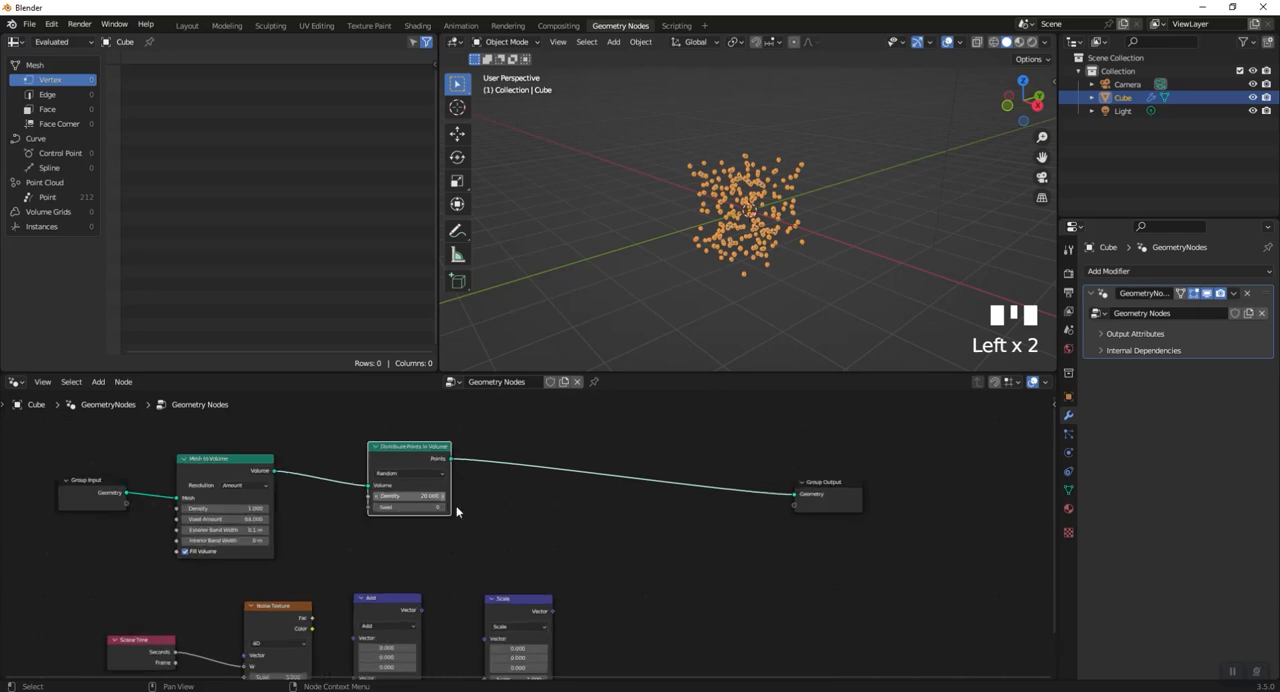
middle_click_drag(456, 505, 494, 563)
scroll(527, 538, "up", 1)
key("shift+a")
left_click(566, 438)
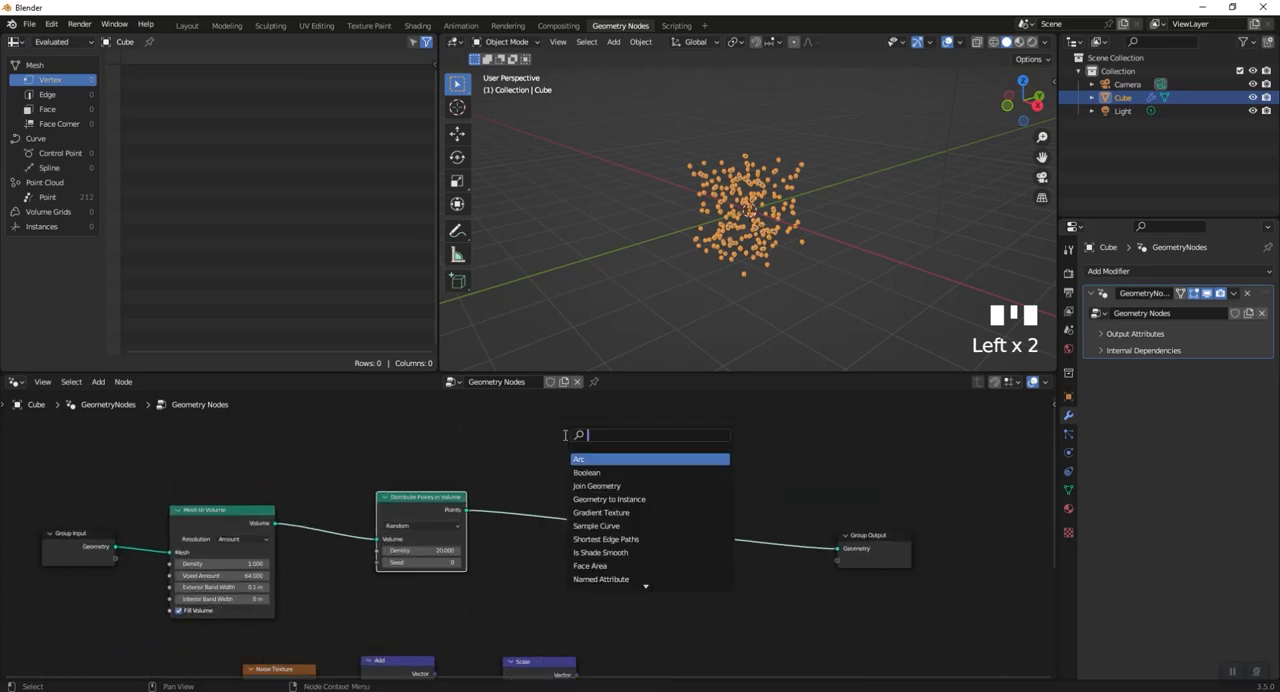
type("insta")
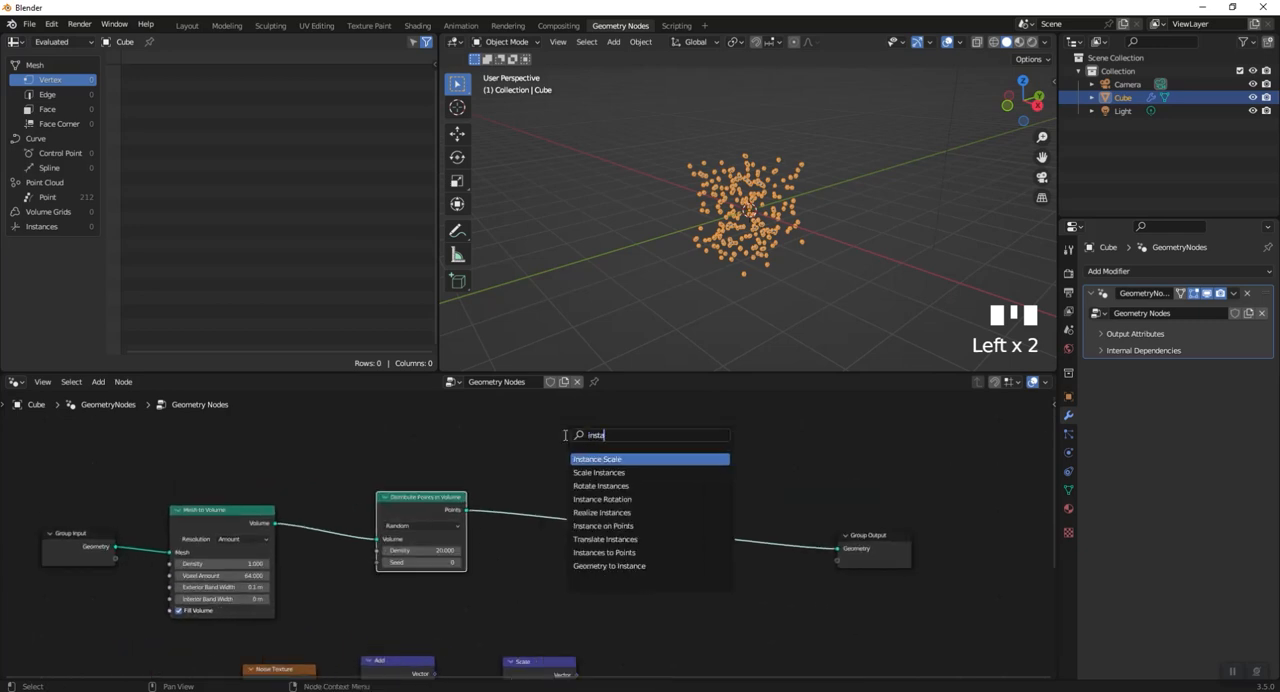
left_click(643, 472)
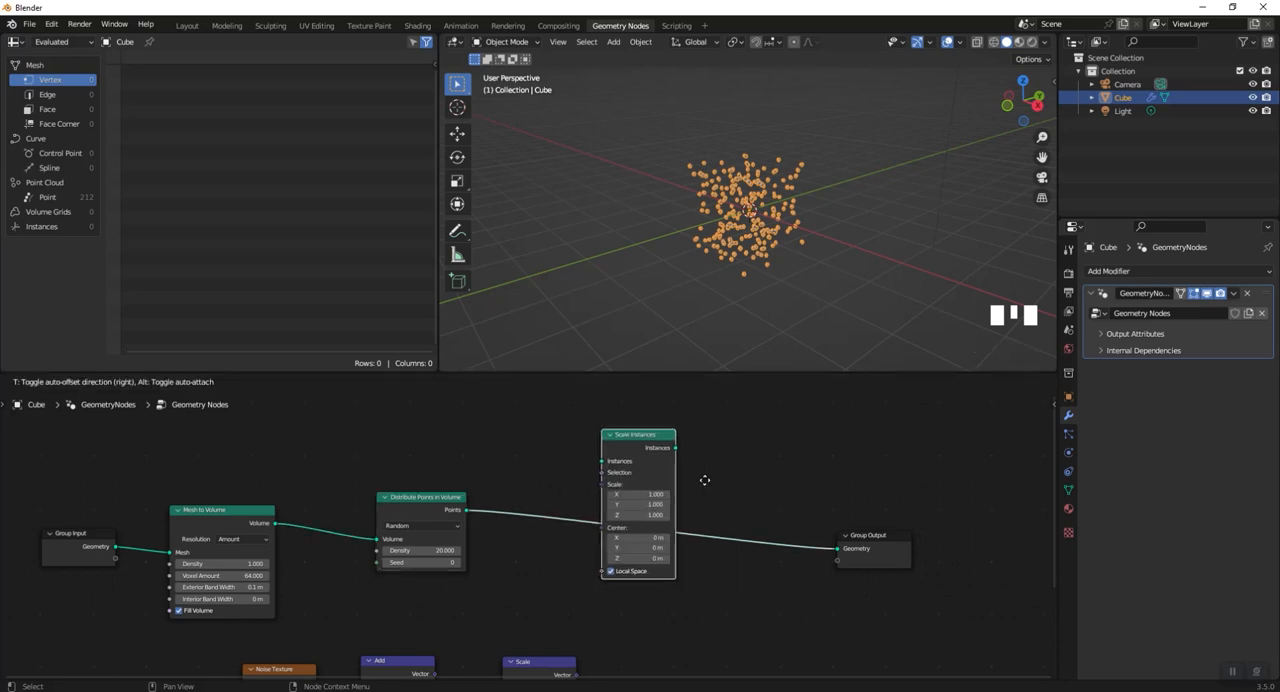
left_click(803, 509)
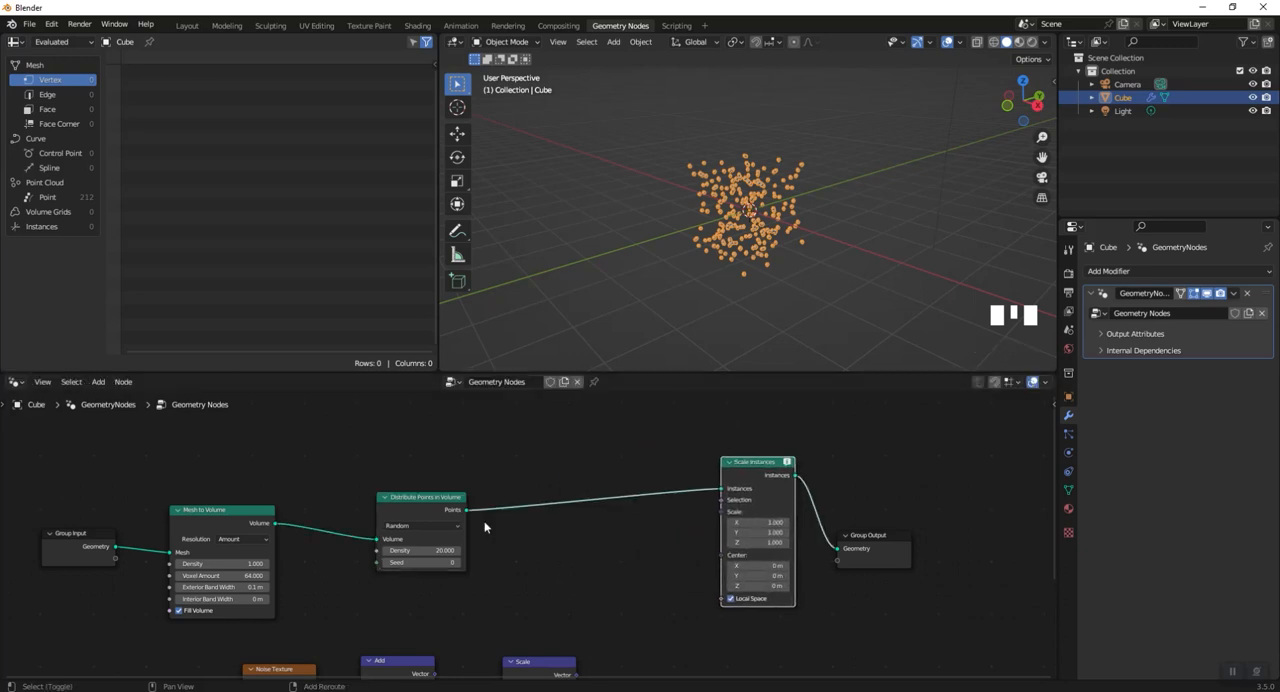
- Insert an Instance on Points node between Distribute Points in Volume and Scale Instances, and rearrange the neighbouring nodes around it
key("shift+a")
left_click(455, 438)
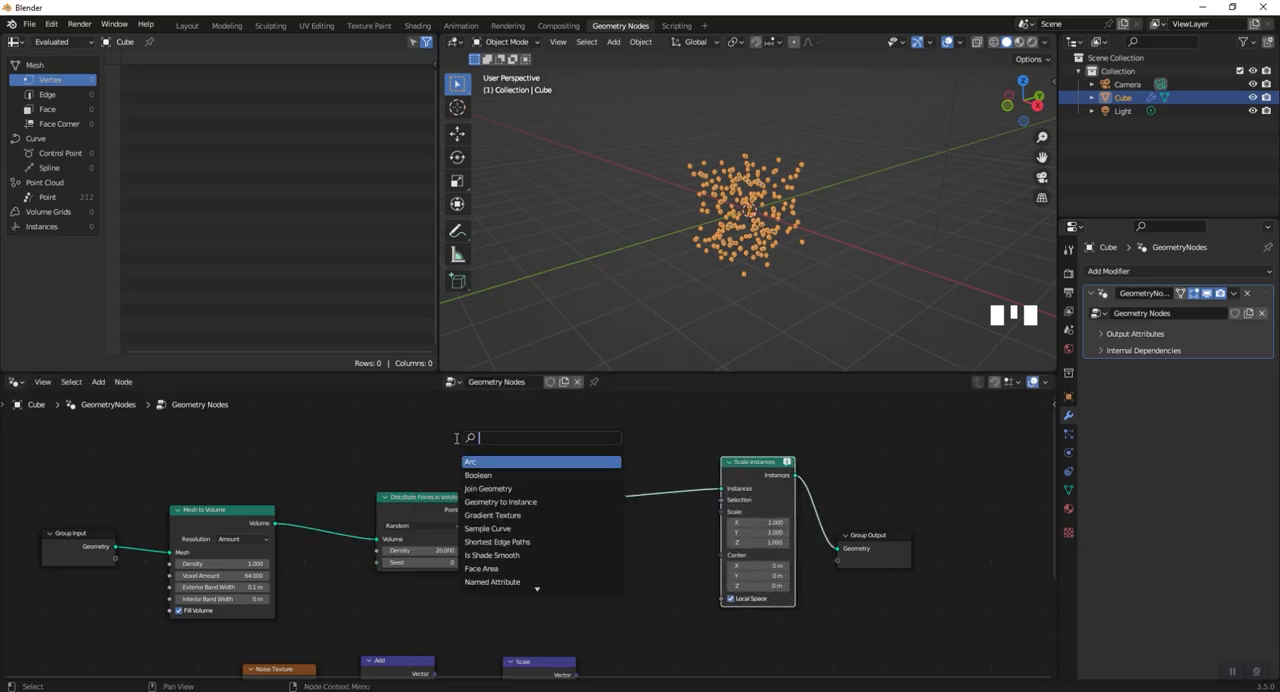
type("instan")
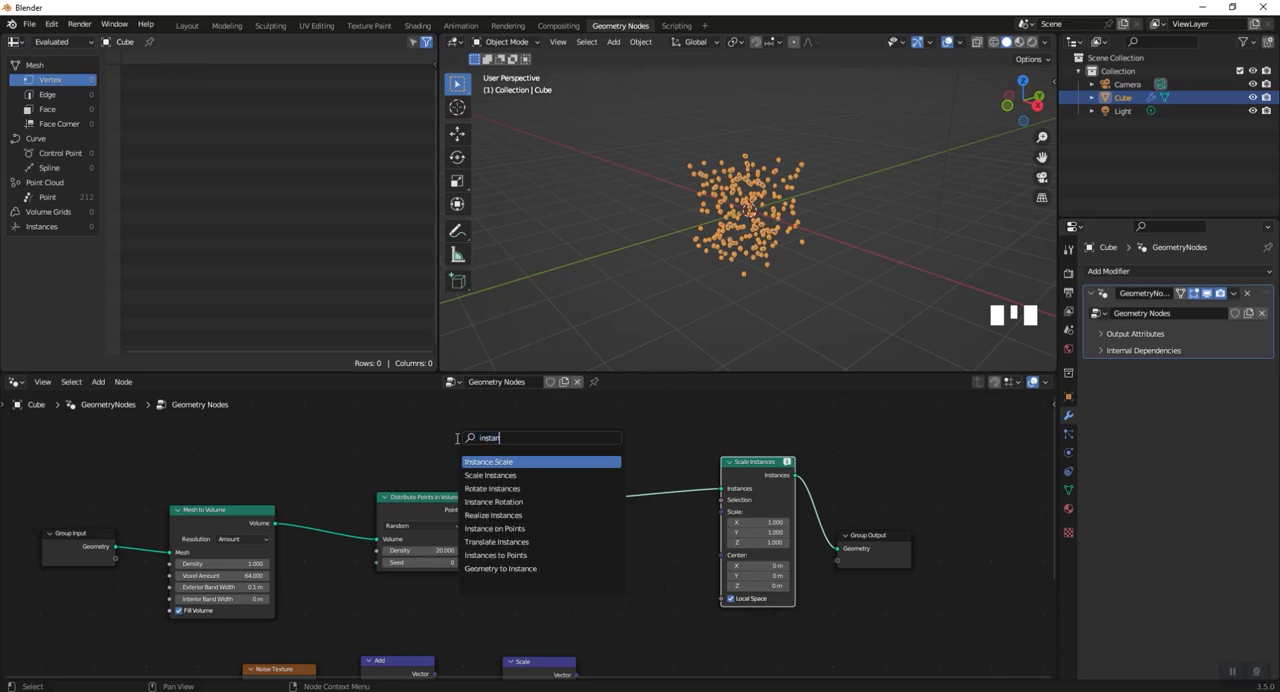
left_click(496, 529)
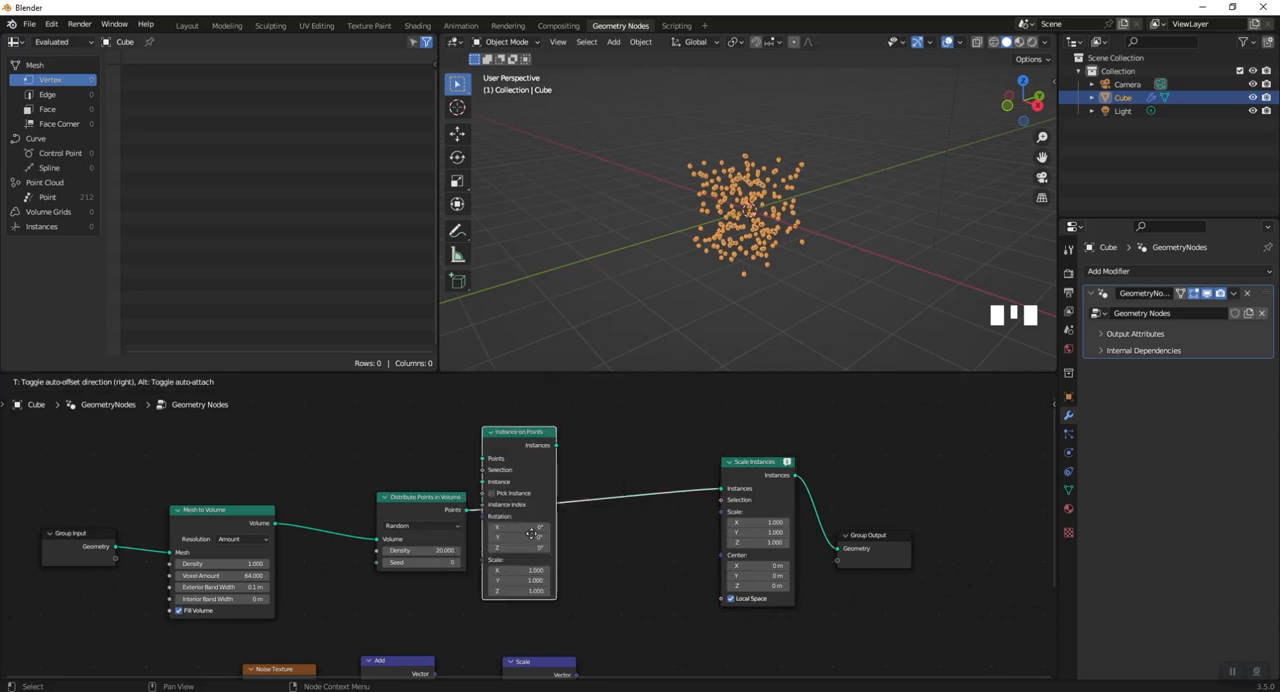
left_click(588, 559)
middle_click_drag(523, 523, 721, 591)
left_click_drag(250, 471, 664, 527)
left_click_drag(251, 482, 651, 427)
left_click_drag(350, 555, 349, 462)
- Add an Ico Sphere node and connect its Mesh output to the Instance input of Instance on Points
key("shift+a")
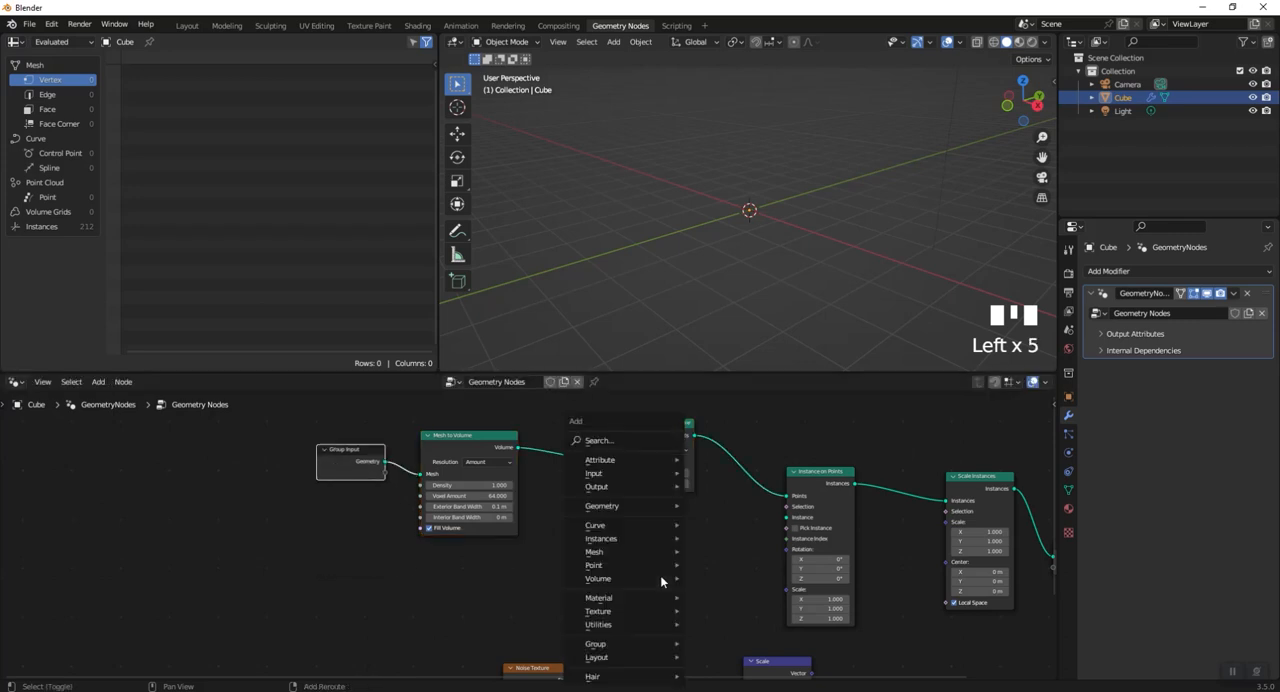
left_click(621, 441)
type("ico")
key("Return")
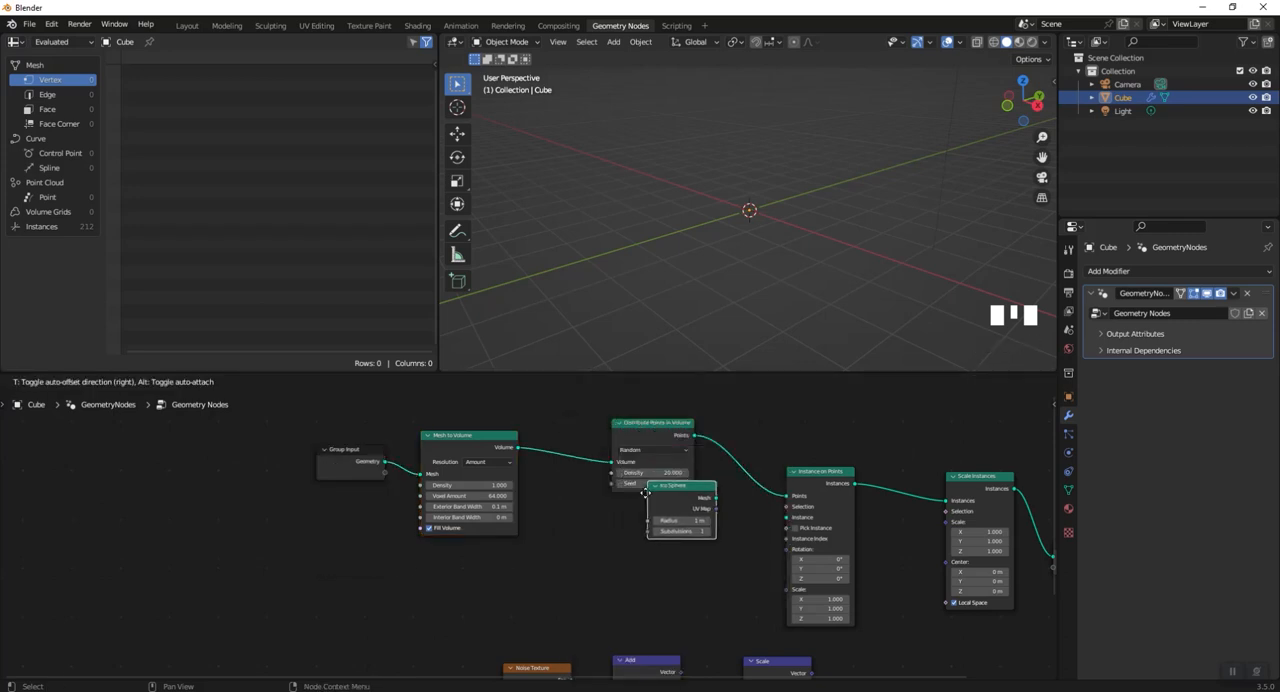
left_click_drag(785, 517, 786, 520)
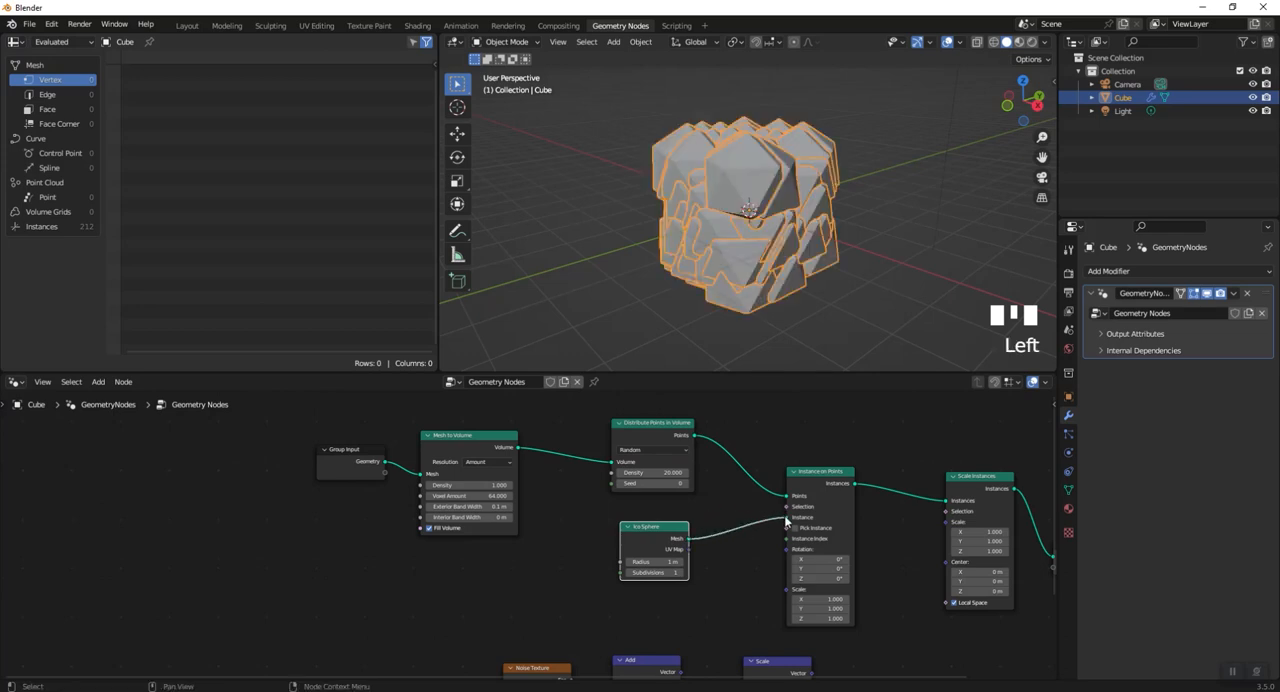
- Set the Ico Sphere's radius to 0.03 m
left_click(669, 562)
scroll(648, 575, "up", 4)
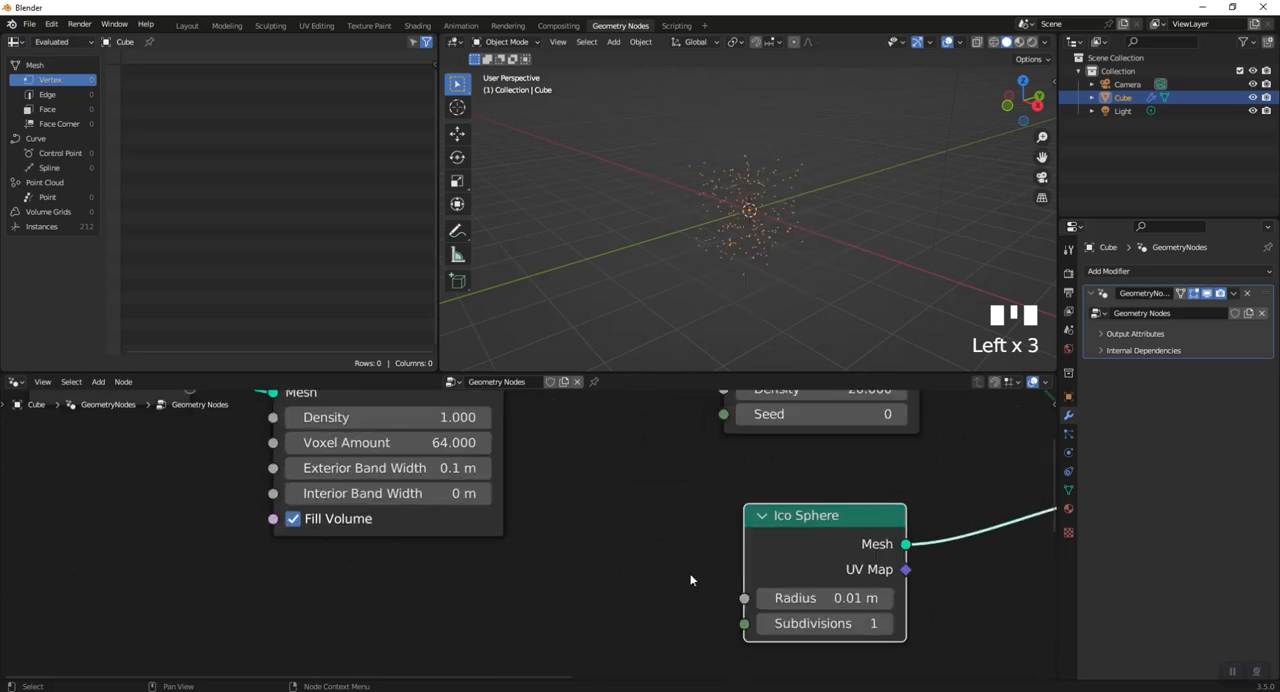
left_click(824, 598)
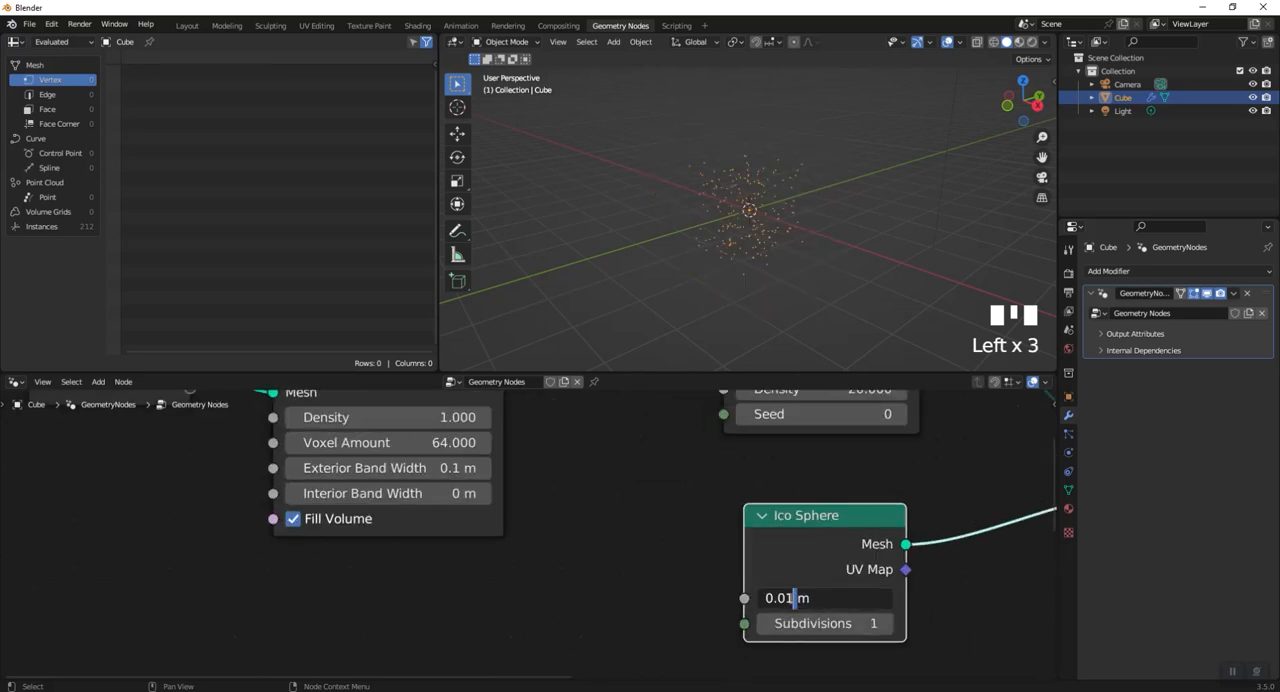
type("3")
key("Return")
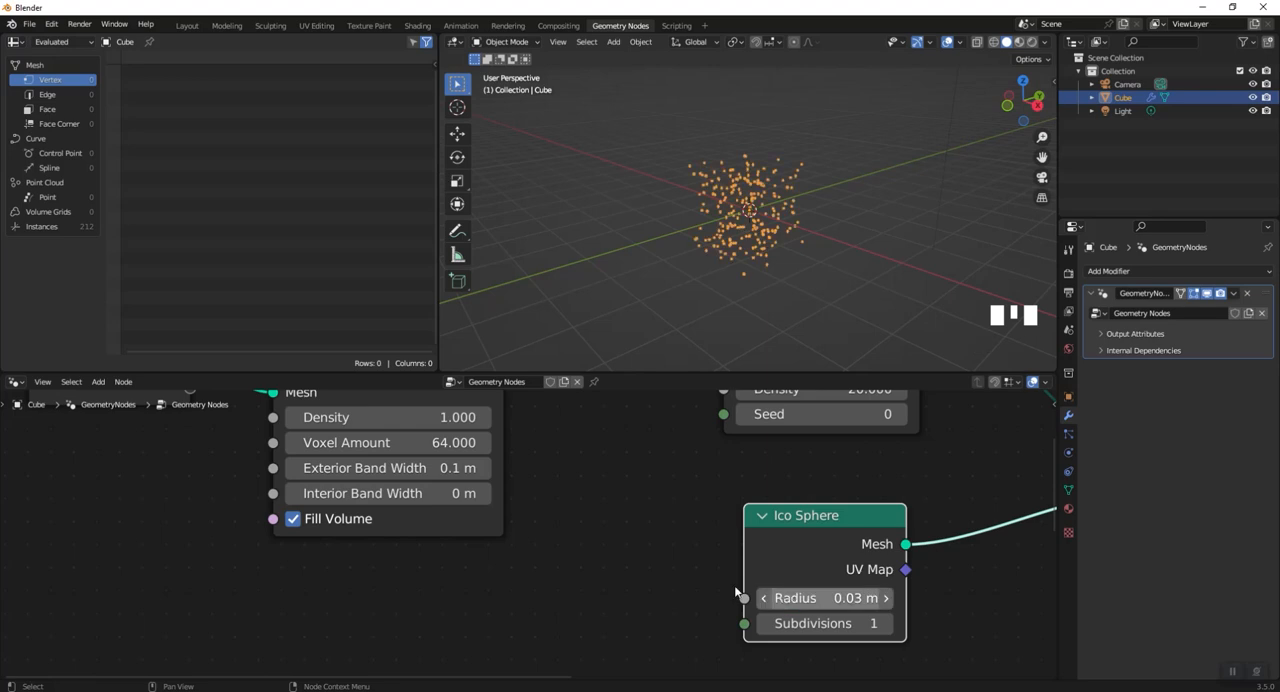
- Raise the Ico Sphere's subdivisions to 3 and inspect the particles up close in the viewport
left_click(788, 277)
scroll(788, 277, "up", 4)
middle_click_drag(788, 277, 756, 320, "shift")
left_click(885, 623)
left_click(885, 623)
scroll(818, 271, "up", 4)
scroll(740, 270, "down", 2)
middle_click_drag(740, 270, 640, 252, "shift")
scroll(706, 508, "down", 3)
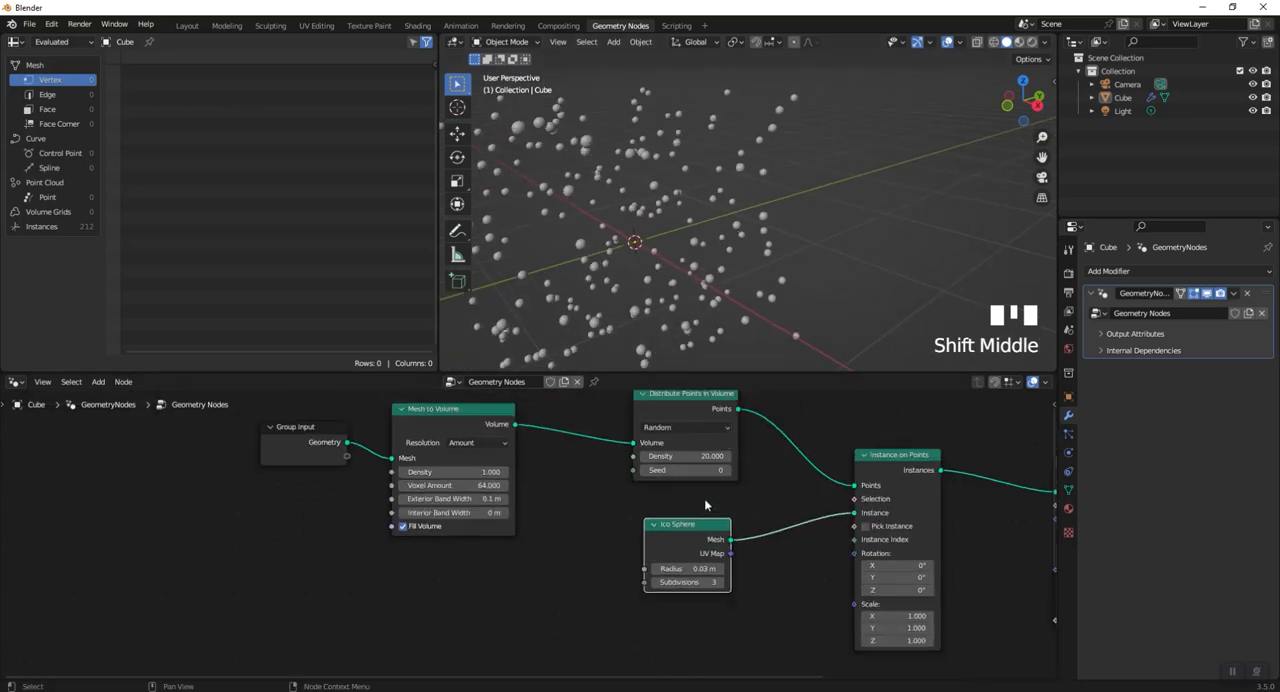
- Move Scale Instances and Group Output farther along the chain to widen the gap after Instance on Points
scroll(700, 520, "down", 3)
middle_click_drag(674, 568, 443, 566)
scroll(574, 545, "up", 2)
left_click_drag(822, 549, 927, 470)
left_click(662, 465)
left_click(666, 466)
left_click_drag(697, 467, 794, 458)
middle_click_drag(642, 575, 600, 514)
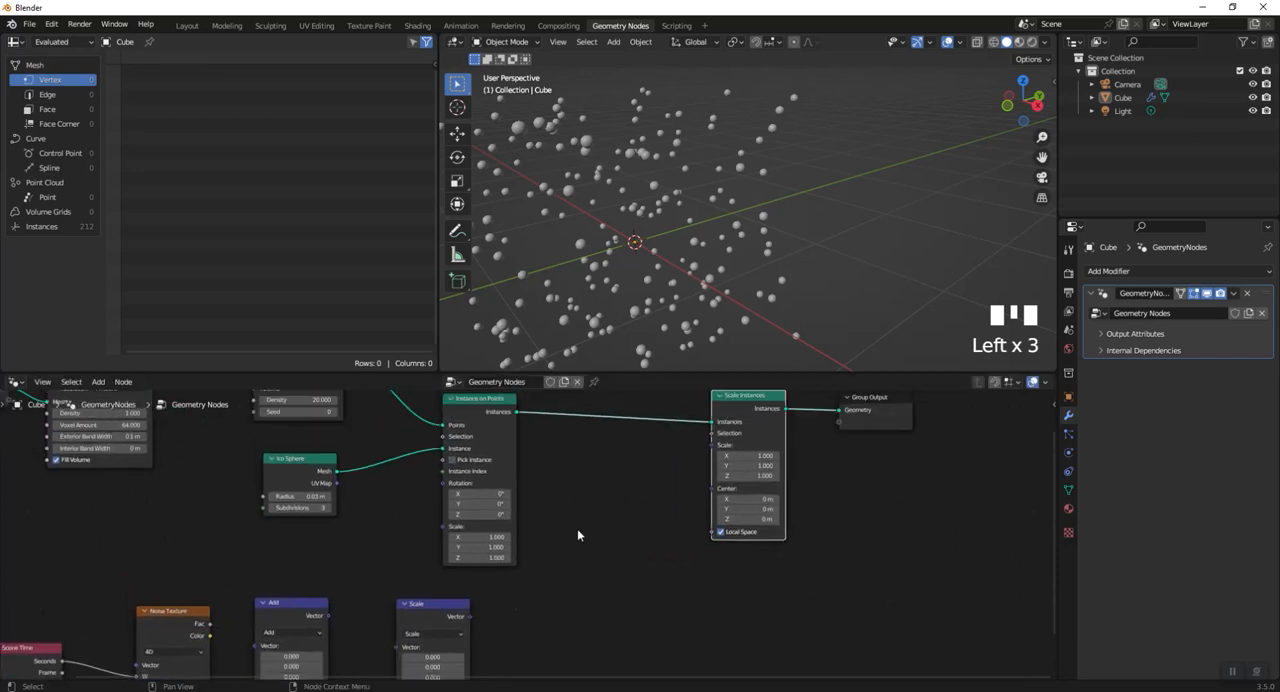
- Move the vector Scale node aside, then add a Random Value node and connect its Value output to the Scale input of Scale Instances
left_click_drag(434, 608, 513, 628)
key("shift+a")
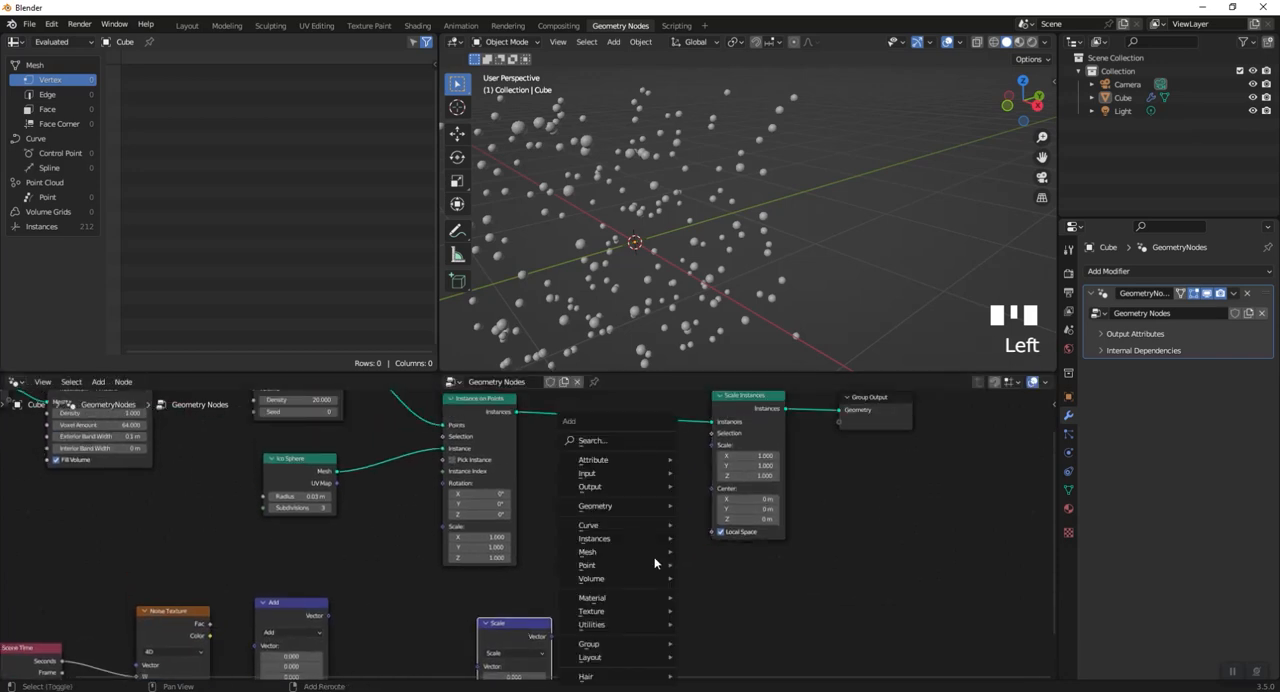
left_click(622, 436)
type("rando")
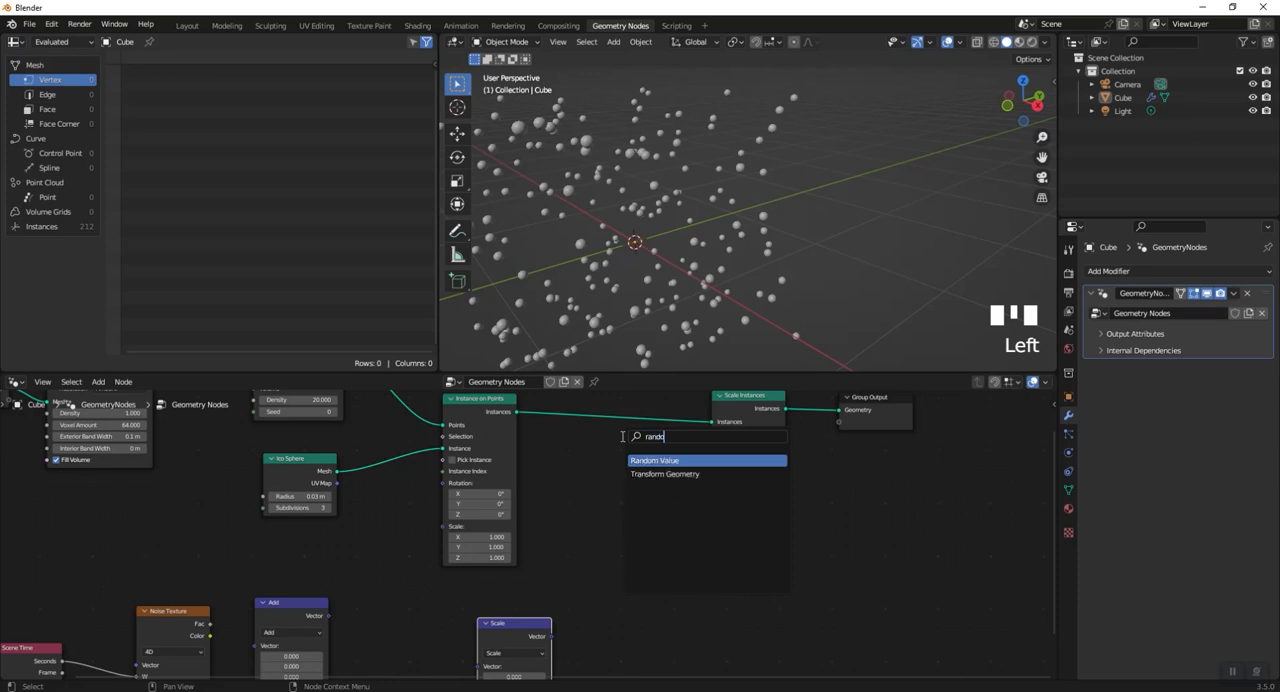
key("Return")
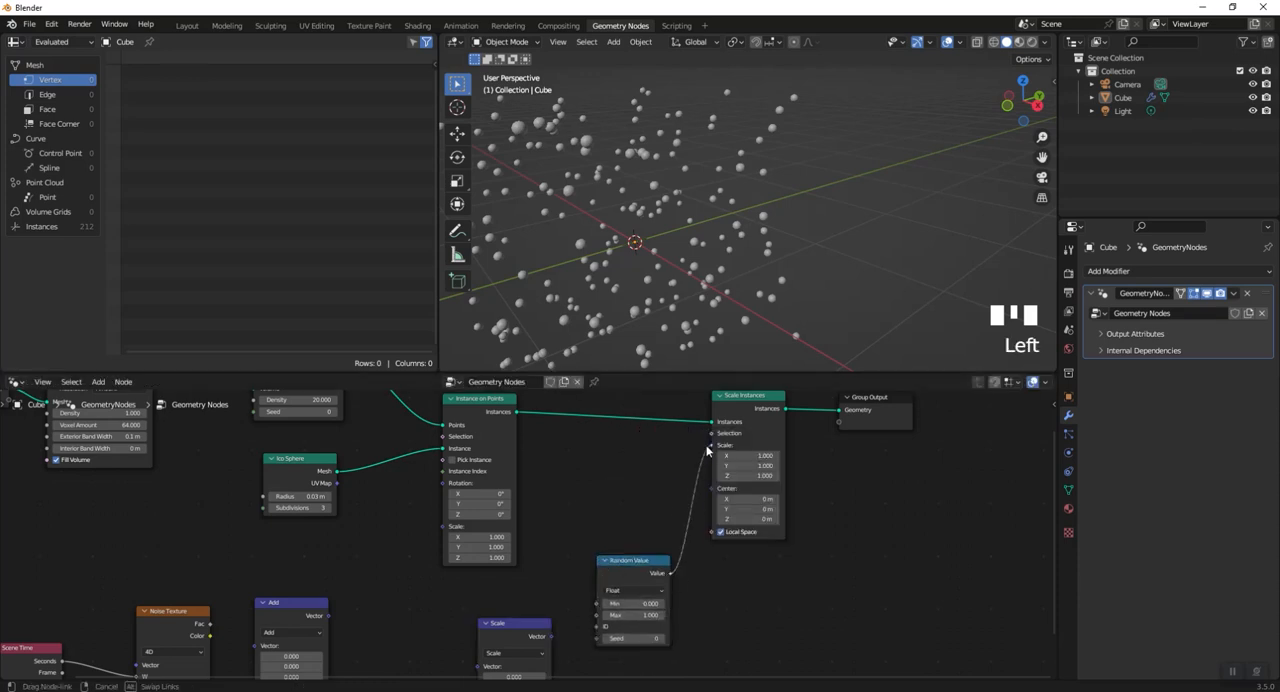
left_click_drag(707, 451, 707, 451)
- Try driving the Random Value node's Min input with the Noise Texture's Color output
key("space")
scroll(609, 441, "down", 2)
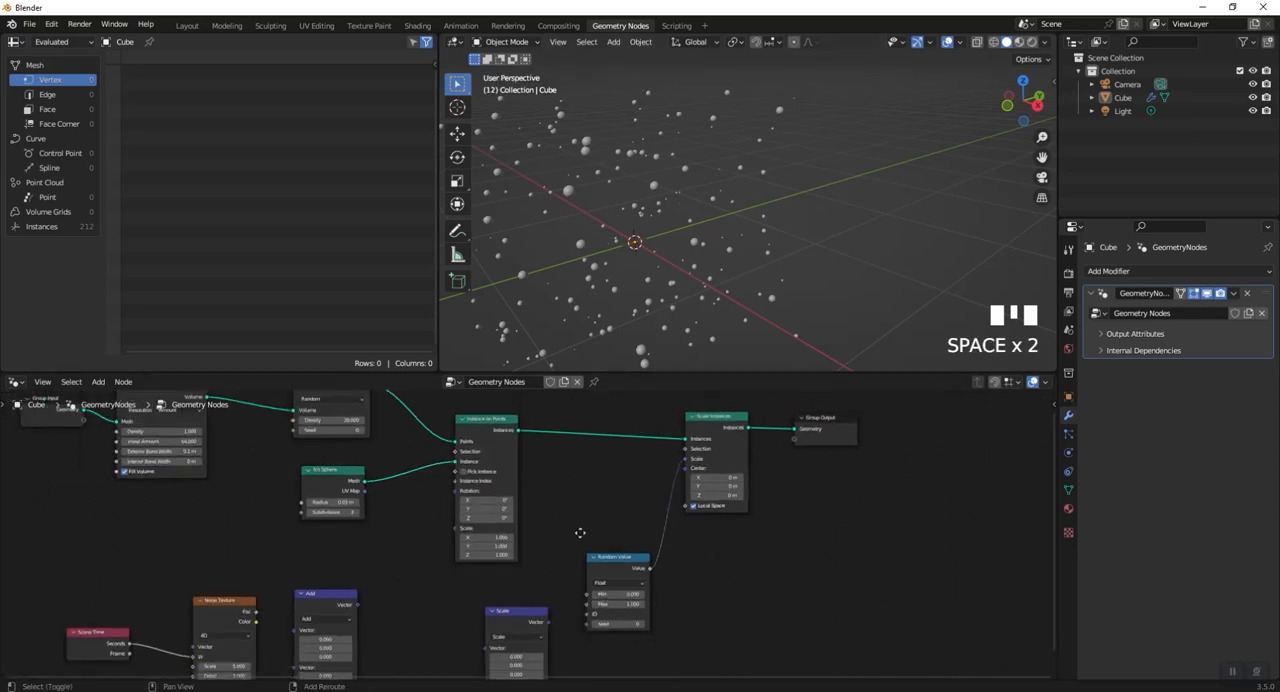
middle_click_drag(577, 537, 669, 489)
scroll(640, 550, "down", 2)
left_click_drag(608, 566, 565, 581)
left_click_drag(430, 550, 459, 583)
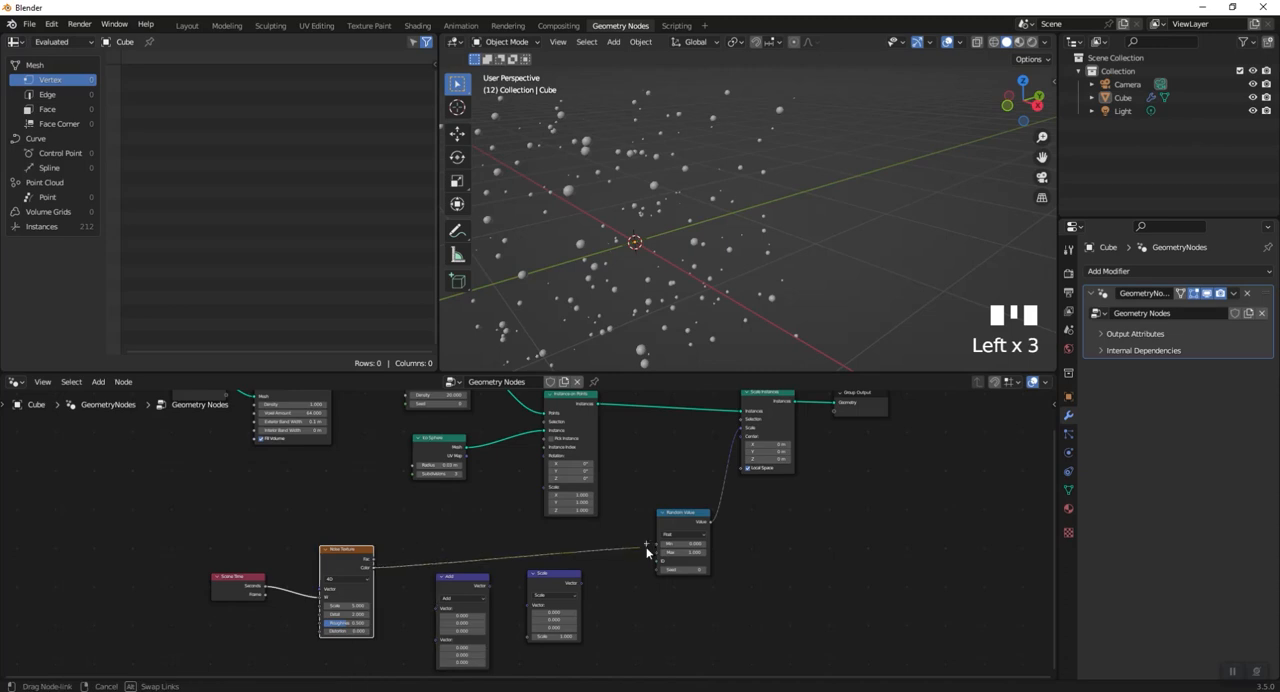
left_click_drag(656, 560, 657, 545)
- Play the animation and examine how the particles respond to the noise-driven random scale
scroll(638, 563, "up", 2)
middle_click_drag(638, 563, 545, 604)
key("space")
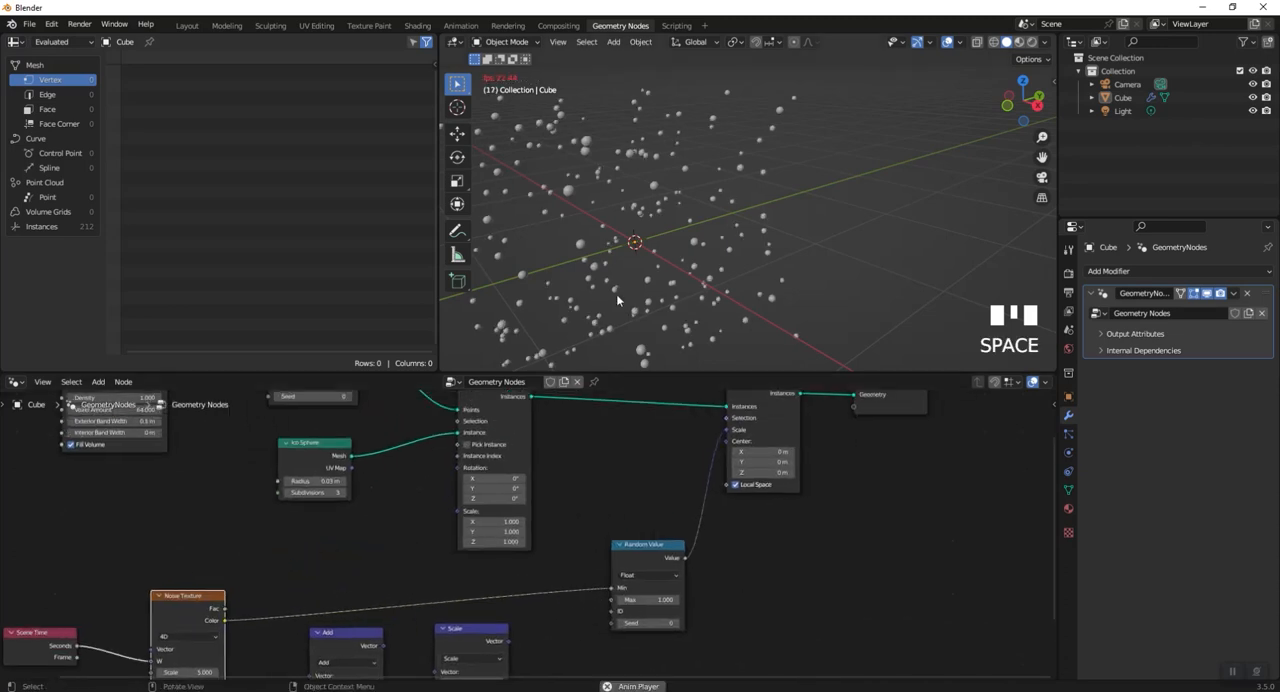
scroll(638, 243, "up", 4)
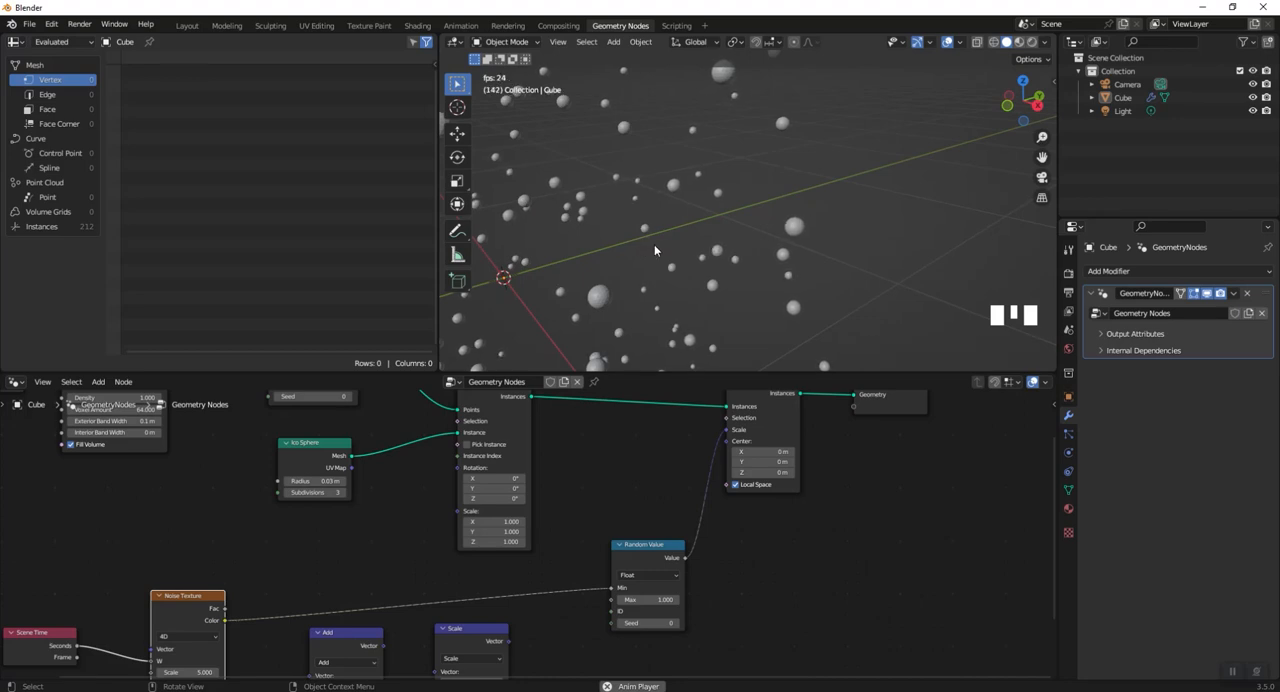
scroll(658, 246, "down", 4)
key("space")
scroll(711, 566, "down", 4)
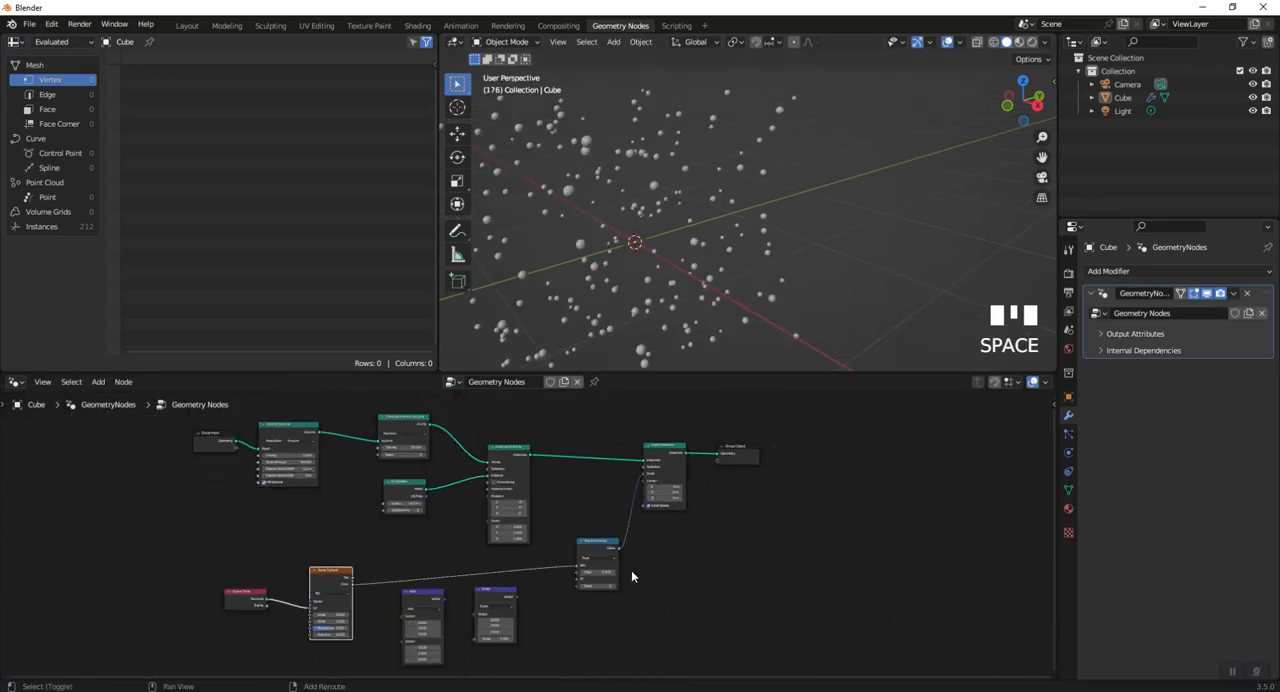
- Cut the link between the Noise Texture and the Random Value node
middle_click_drag(616, 571, 760, 514)
right_click_drag(701, 515, 697, 547, "ctrl")
scroll(694, 571, "up", 7)
mouse_move(775, 532)
middle_mouse_down()
mouse_move(566, 507)
mouse_move(580, 640)
mouse_move(690, 644)
mouse_move(836, 615)
middle_mouse_up()
scroll(574, 524, "up", 1)
scroll(590, 630, "down", 3)
scroll(825, 600, "down", 2)
middle_click_drag(858, 556, 682, 641, "shift")
- Insert a Set Position node on the link between Instance on Points and Scale Instances
key("shift+a")
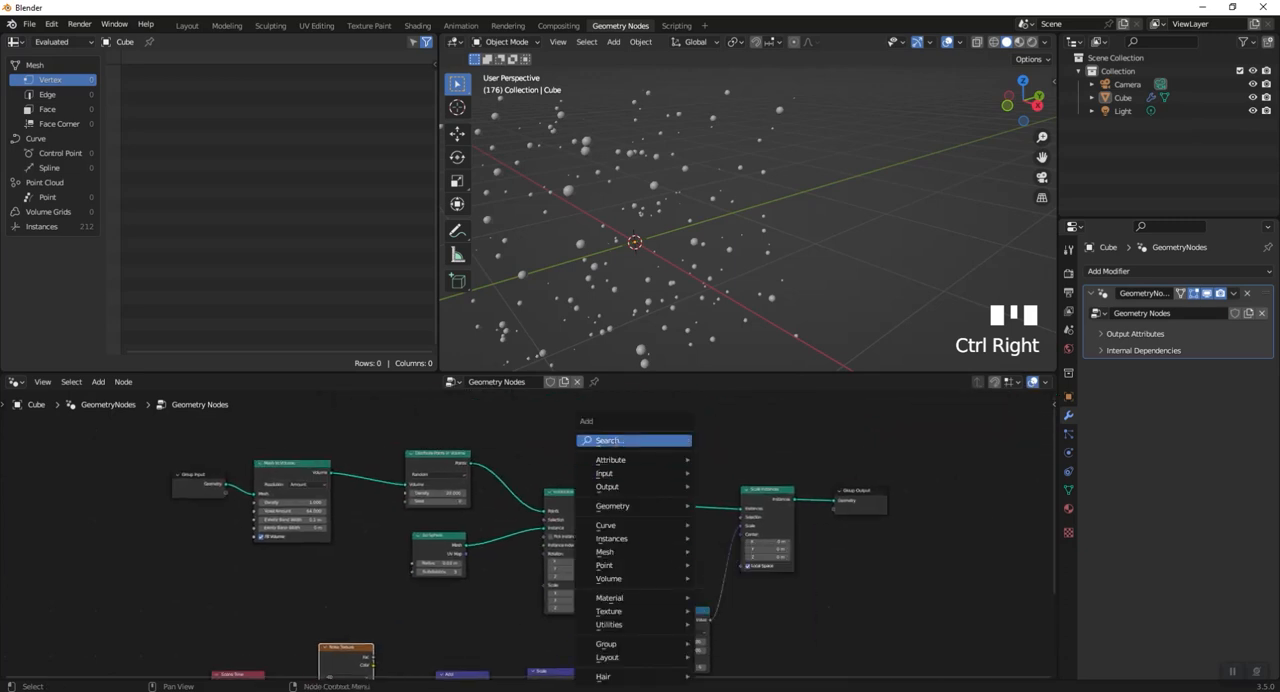
left_click(616, 441)
type("set")
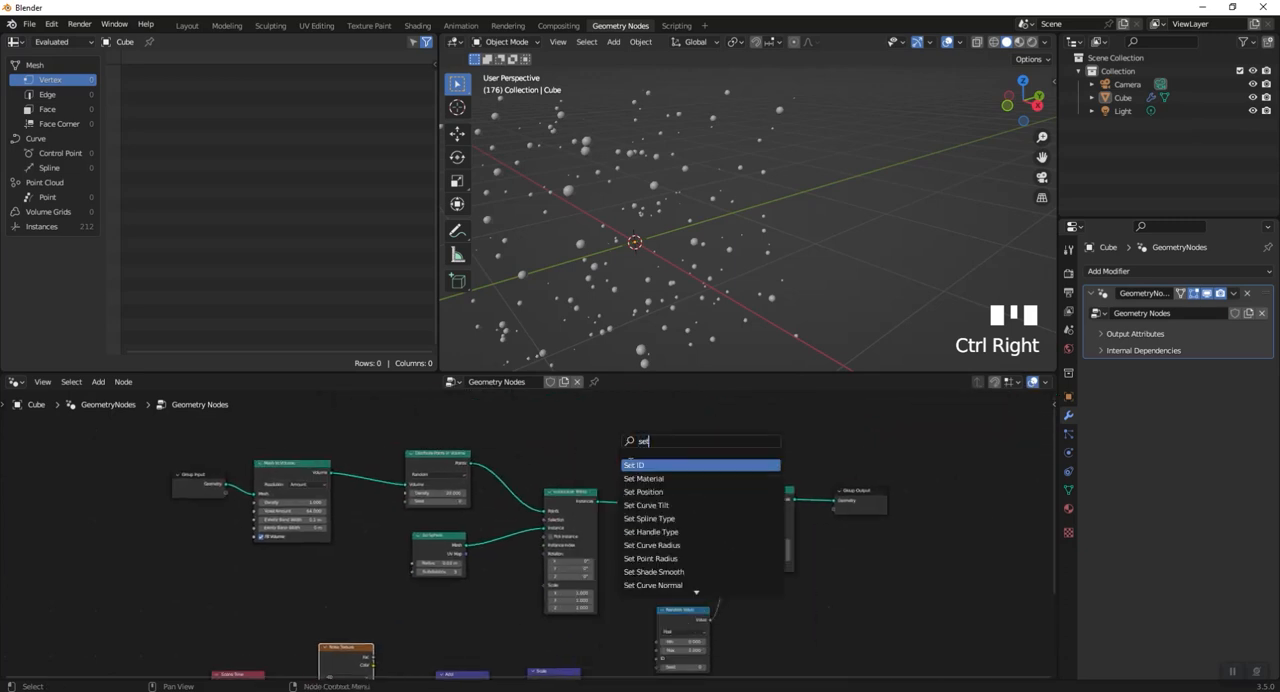
left_click(646, 491)
left_click(682, 533)
scroll(621, 560, "up", 3)
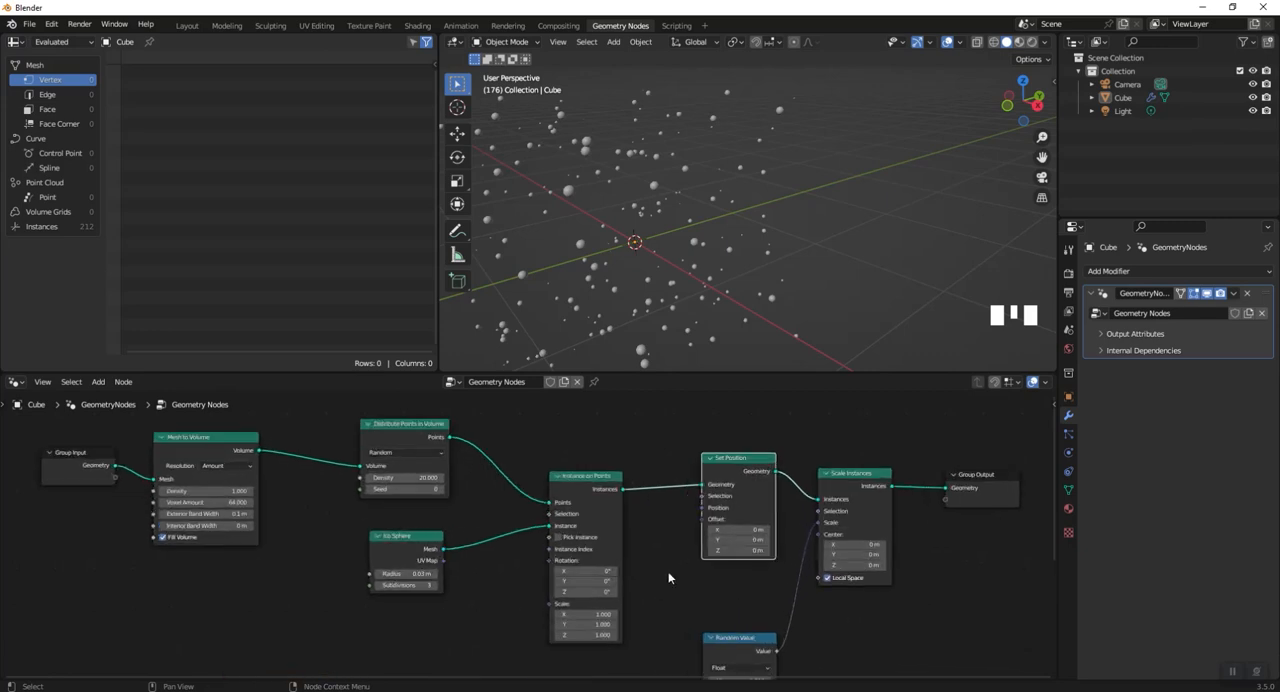
- Rearrange the vector Add and Scale nodes beside the Noise Texture and move Scene Time farther away from it
scroll(643, 594, "down", 2)
middle_click_drag(643, 594, 671, 531)
left_click_drag(590, 625, 584, 613)
left_click_drag(502, 643, 482, 613)
left_click_drag(570, 609, 548, 586)
scroll(646, 531, "up", 1)
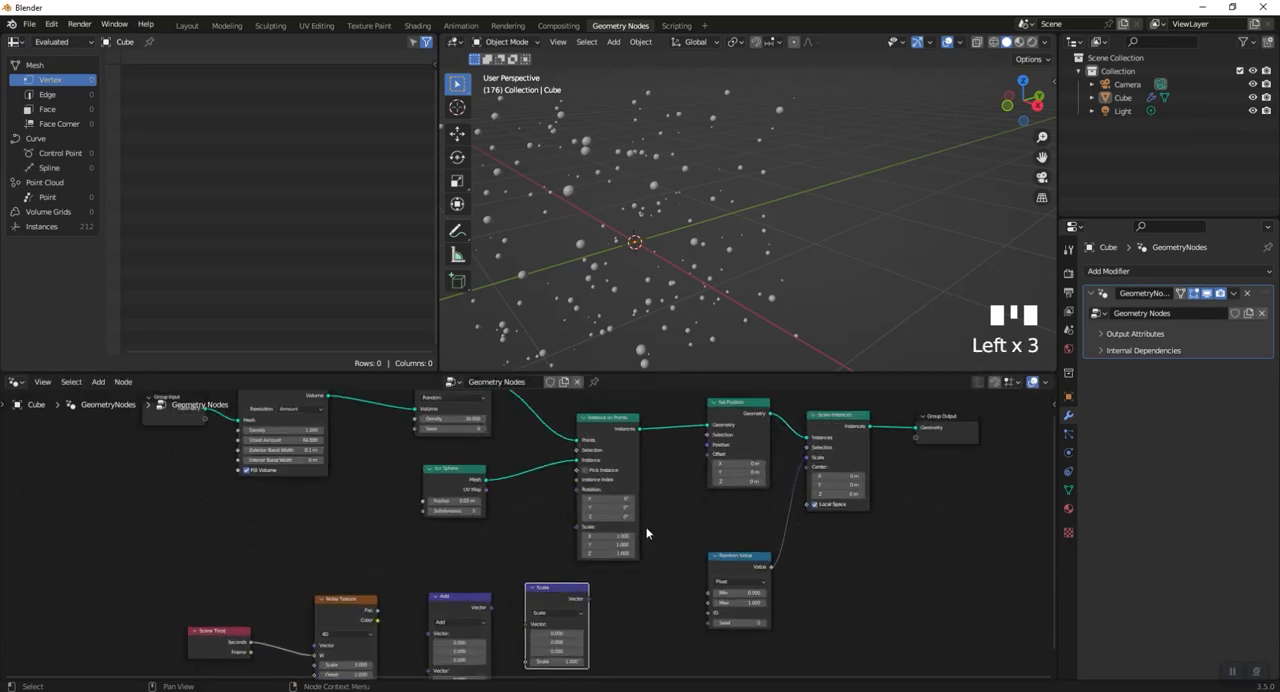
mouse_move(651, 528)
middle_mouse_down()
mouse_move(726, 506)
mouse_move(694, 488)
mouse_move(628, 528)
middle_mouse_up()
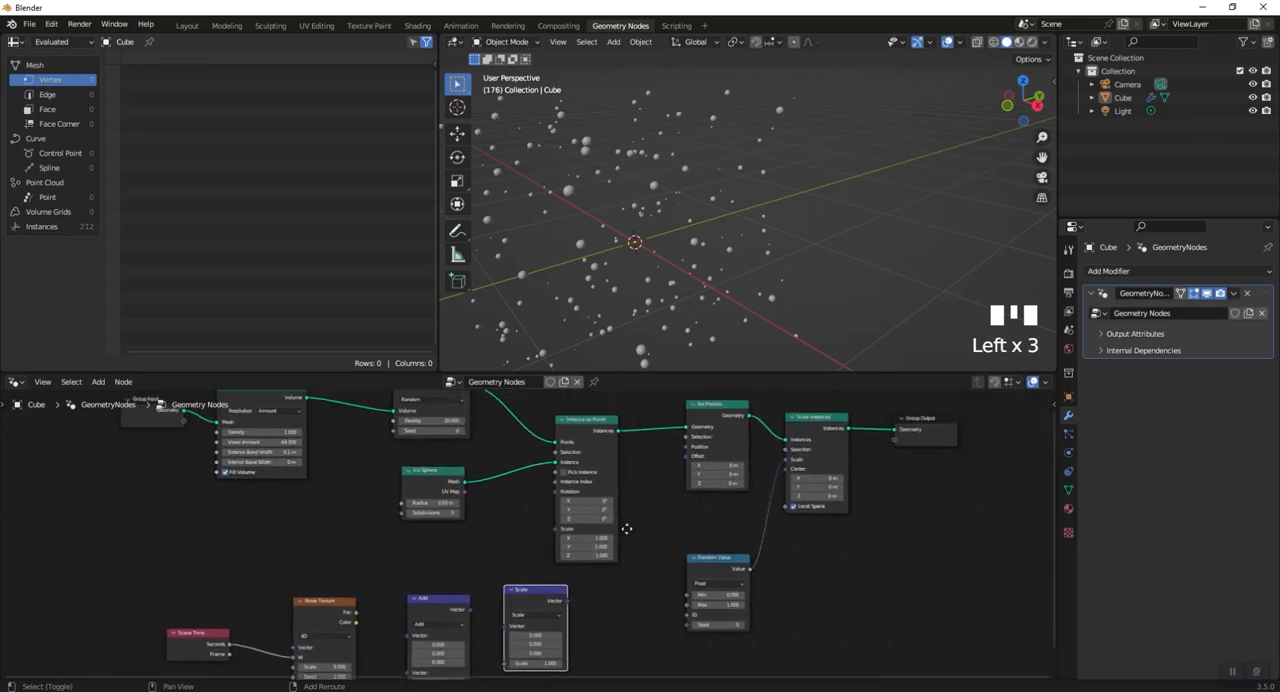
middle_click_drag(480, 605, 629, 561)
scroll(549, 566, "down", 1)
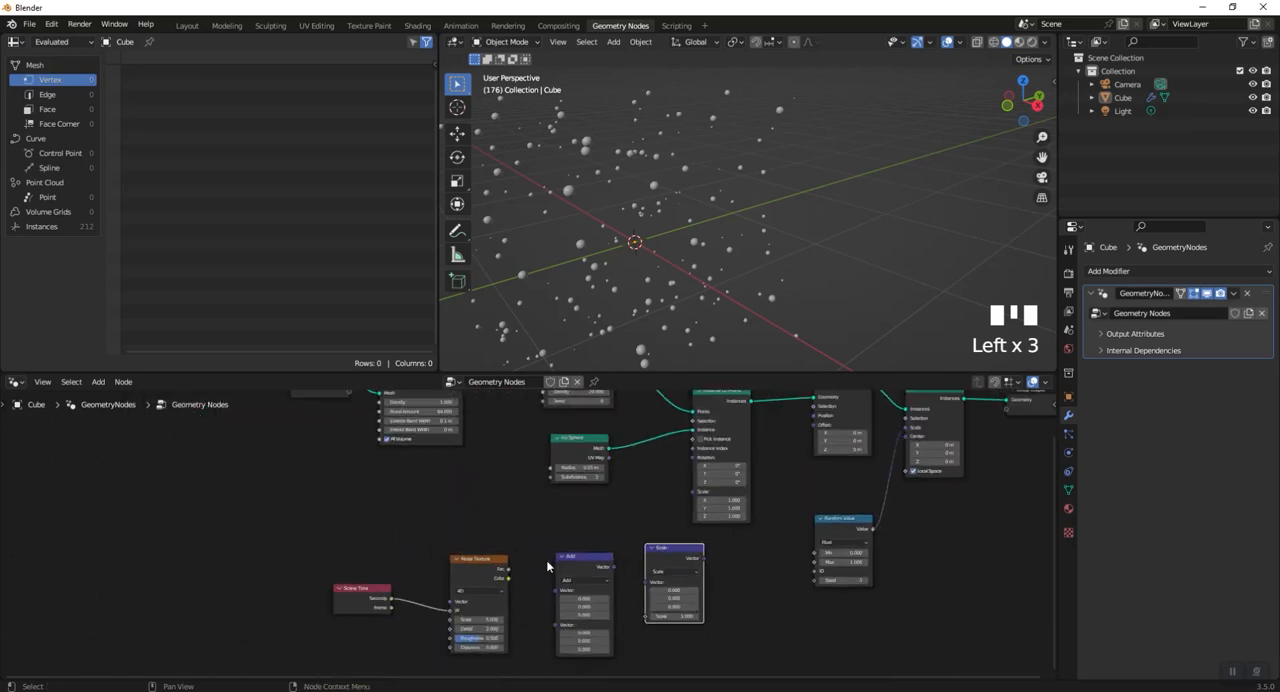
left_click_drag(348, 606, 246, 606)
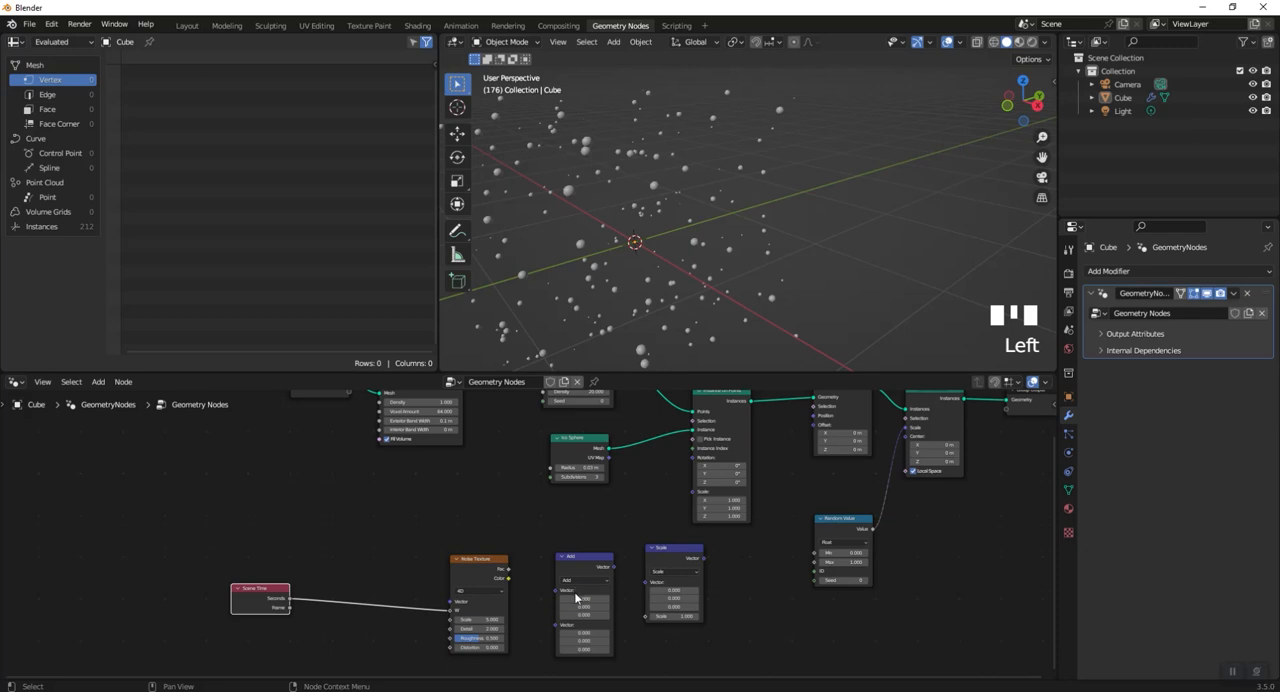
- Connect the Noise Texture's Color output to the first vector of Add, and the Add result to the Scale node's vector input
scroll(574, 591, "up", 2)
left_click_drag(499, 599, 568, 617)
middle_click_drag(544, 629, 346, 590)
left_click_drag(456, 543, 548, 567)
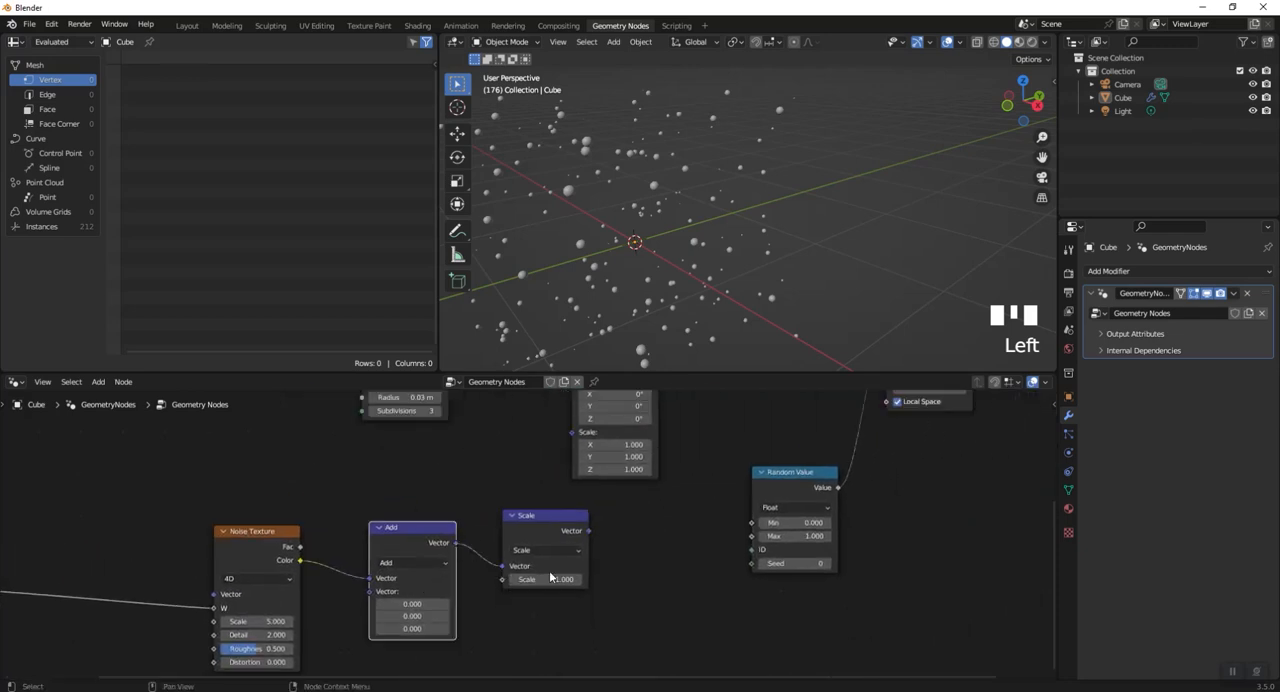
- Connect the vector Scale node's output to the Offset input of Set Position
middle_click_drag(682, 558, 586, 689)
scroll(526, 527, "down", 1)
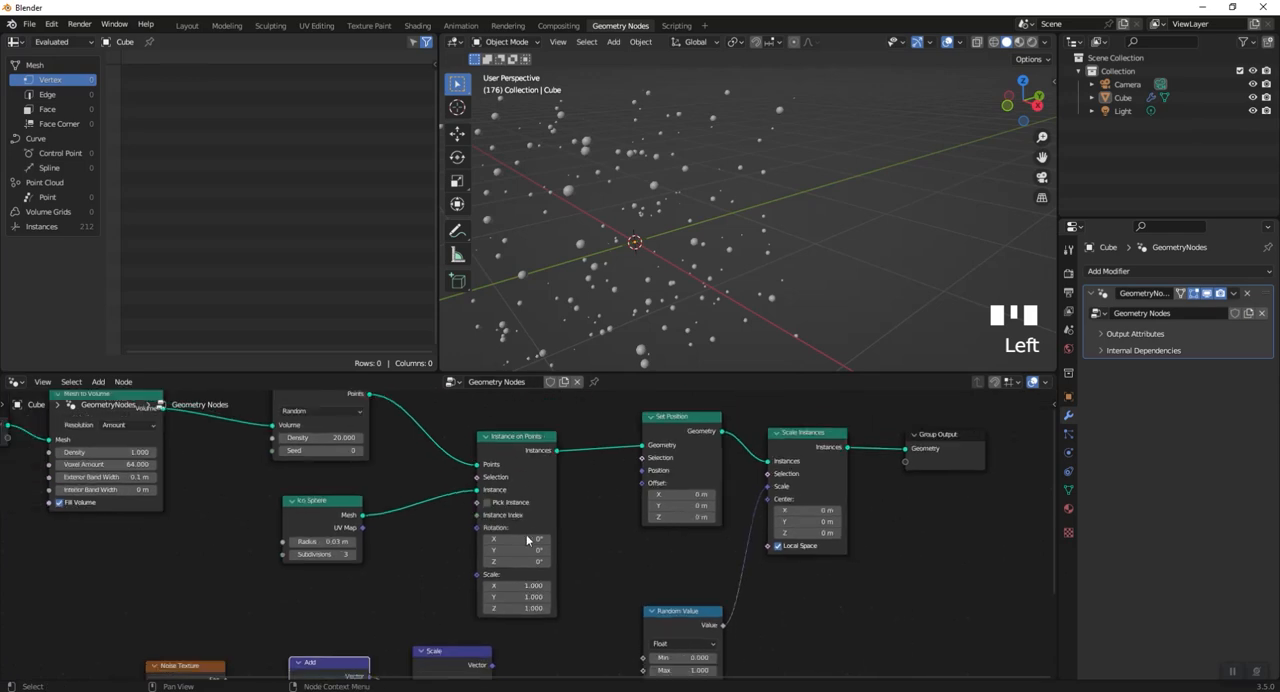
middle_click_drag(543, 586, 490, 564)
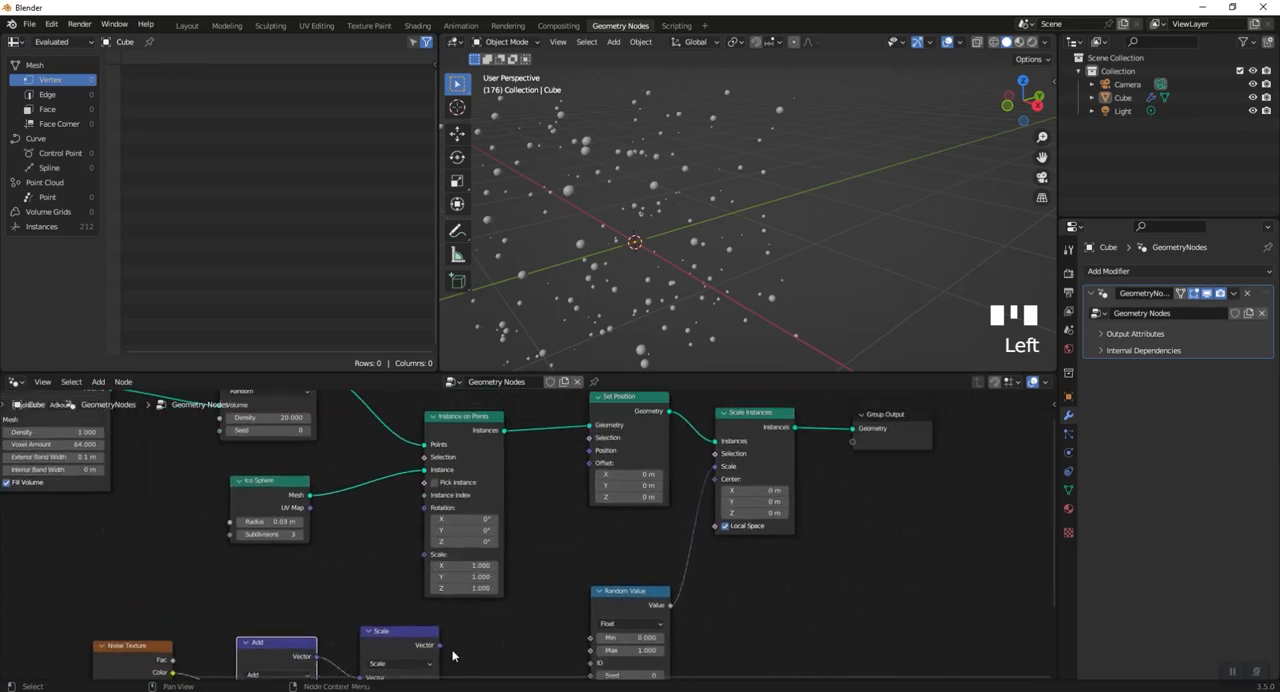
left_click_drag(437, 649, 590, 463)
- Play the animation and orbit around the particles to examine their noise-driven movement
key("space")
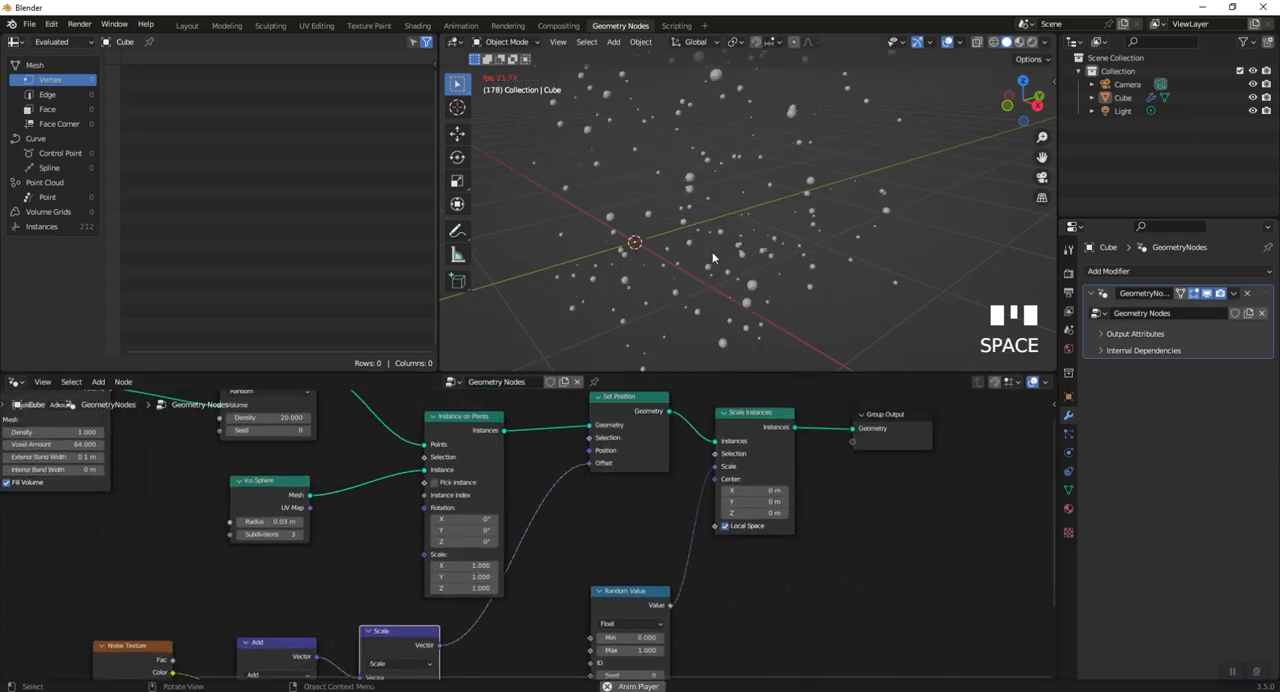
mouse_move(729, 248)
middle_mouse_down()
mouse_move(746, 272)
mouse_move(736, 237)
middle_mouse_up()
scroll(746, 272, "down", 2)
key("space")
key("space")
key("space")
scroll(734, 229, "up", 2)
middle_click_drag(772, 331, 858, 262)
key("space")
key("space")
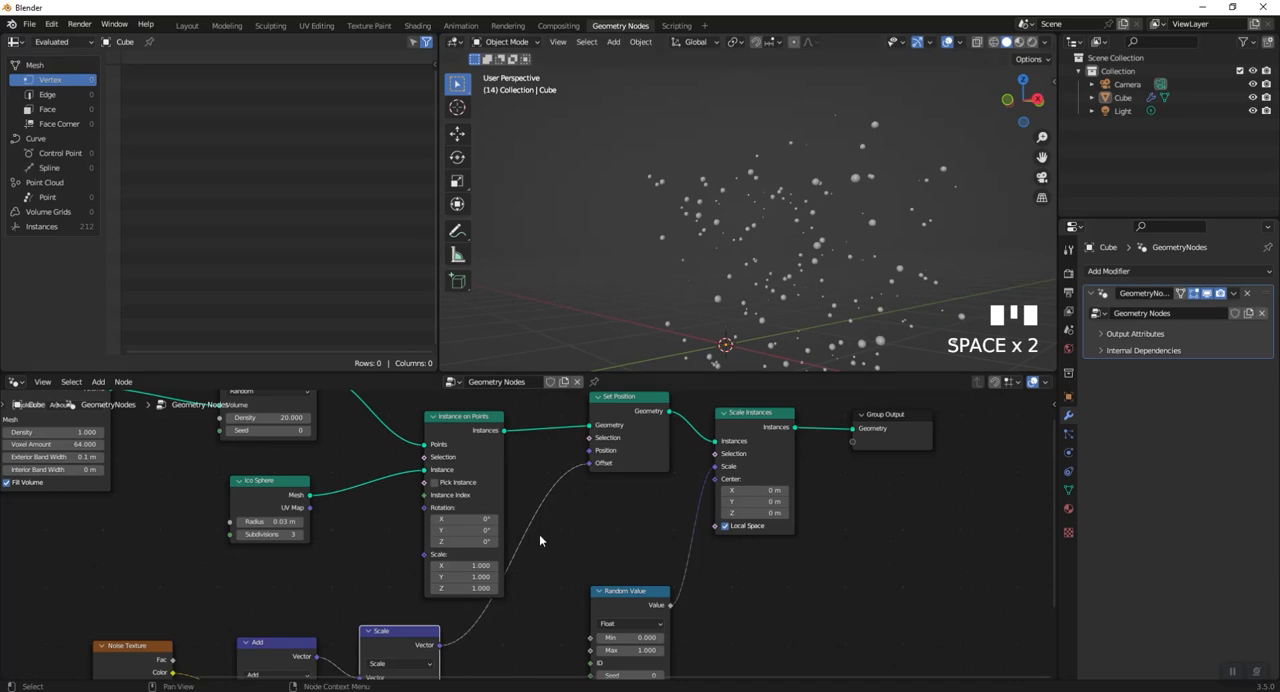
- Insert a Math node on the link between Scene Time and the Noise Texture's W input
scroll(537, 542, "down", 2)
middle_click_drag(514, 594, 857, 491)
key("shift+a")
left_click(436, 440)
type("add")
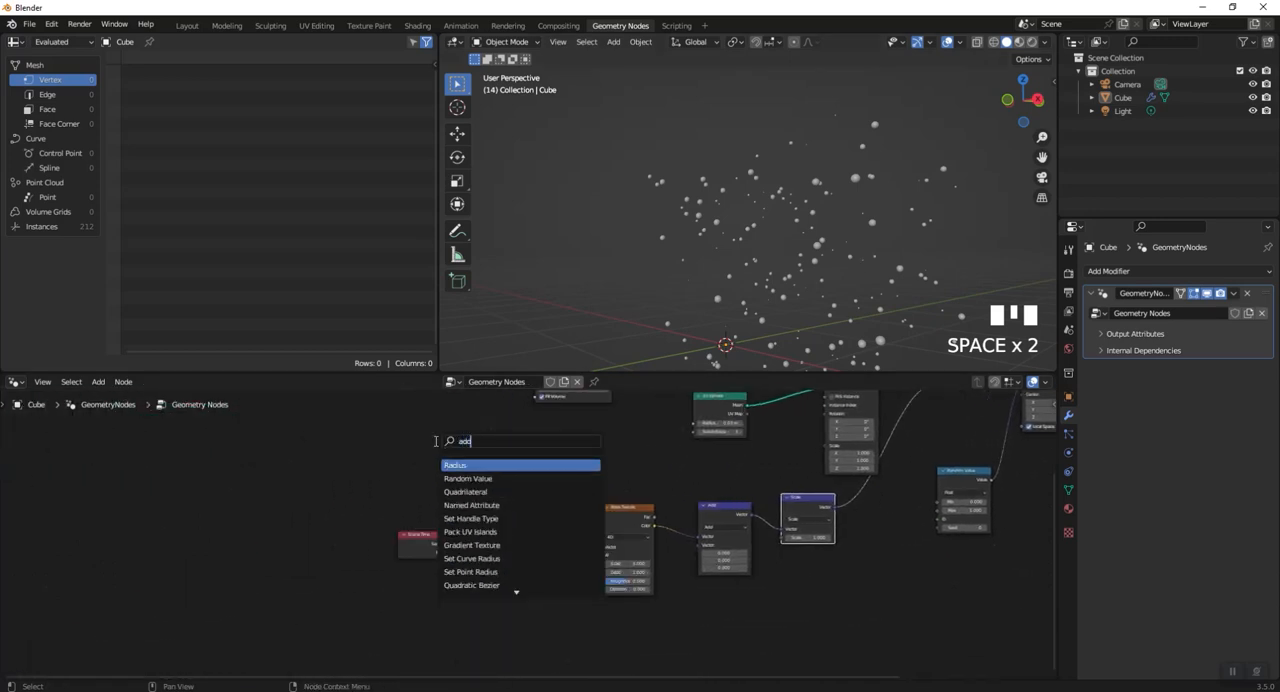
key("BackSpace")
key("BackSpace")
key("BackSpace")
type("mat")
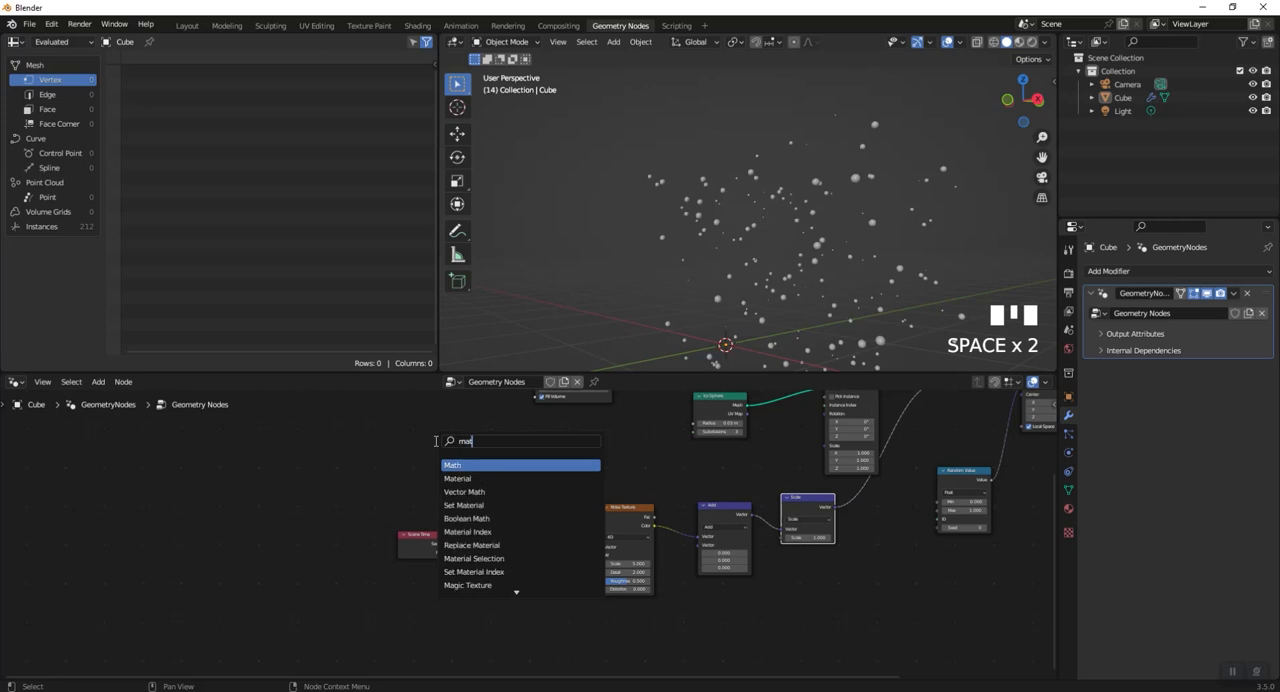
left_click_drag(435, 440, 502, 532)
- Set the Math node's second value to 0.02 and its operation to Multiply, playing the animation to check the particle speed
scroll(620, 490, "up", 3)
key("space")
key("space")
left_click(545, 607)
type("0.02")
key("Return")
key("space")
left_click(517, 564)
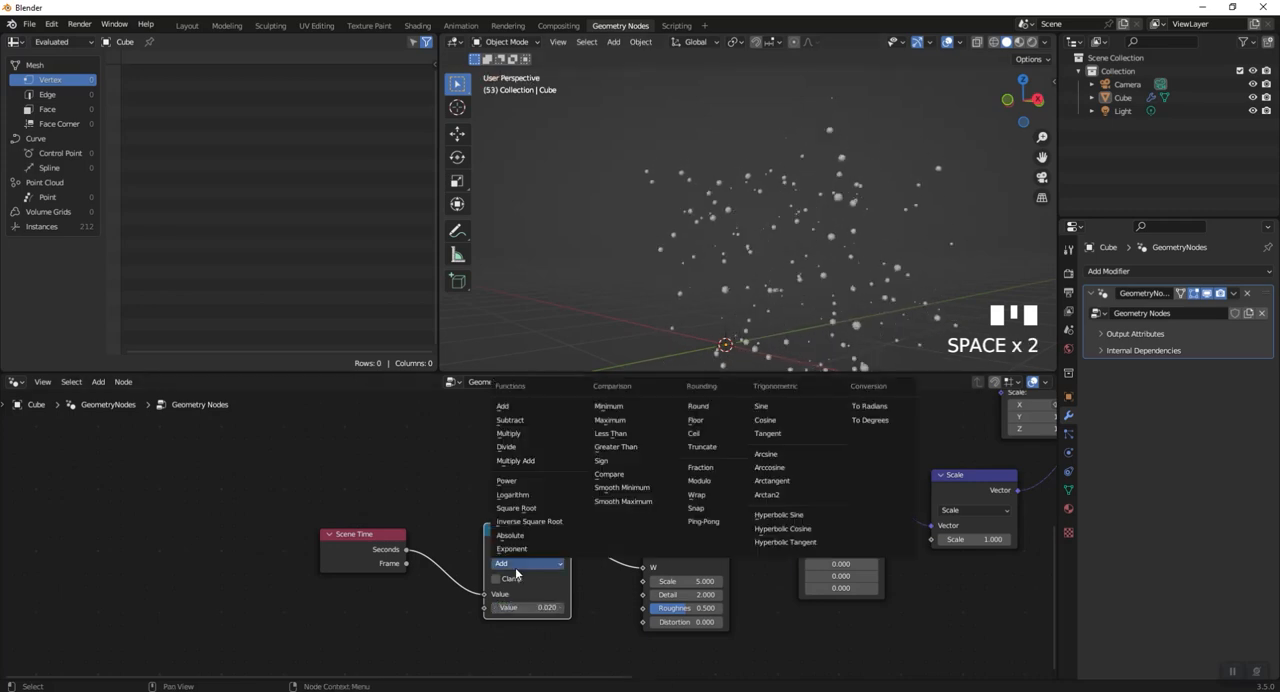
left_click(518, 434)
key("space")
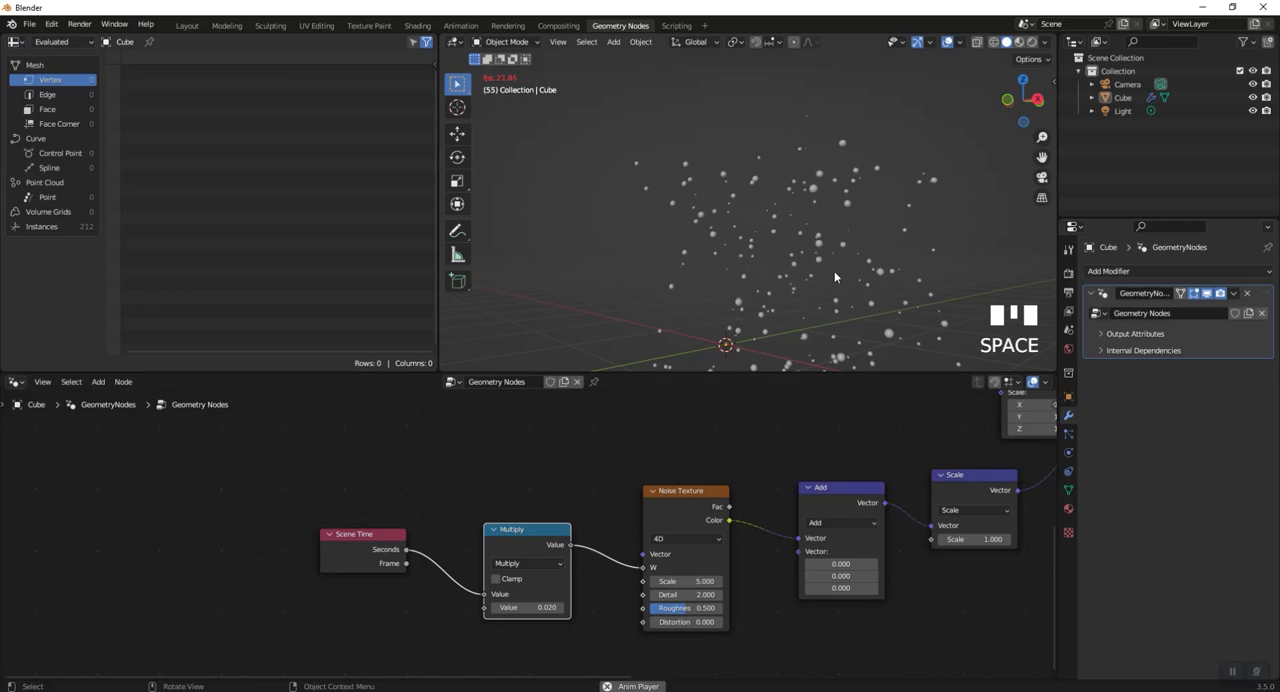
- Set the Multiply node's second value to 0.1 and play the animation to check the particle speed
middle_click_drag(837, 267, 840, 300)
scroll(800, 310, "up", 2)
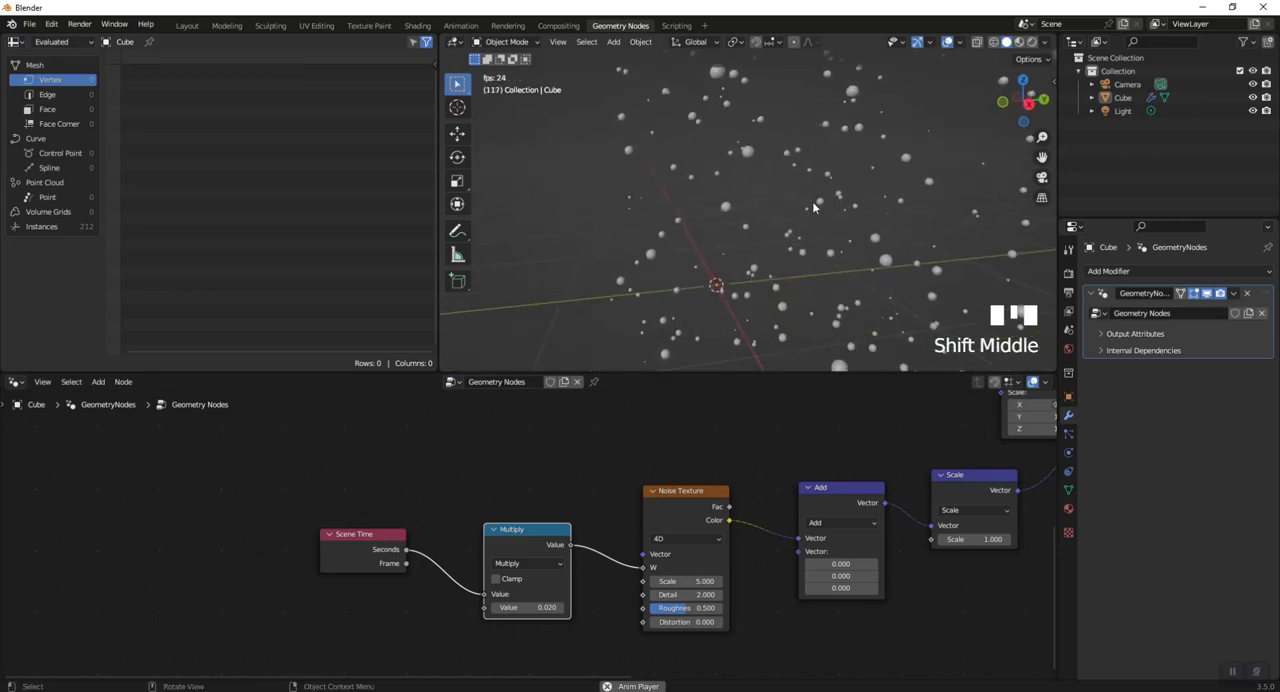
key("space")
left_click(549, 607)
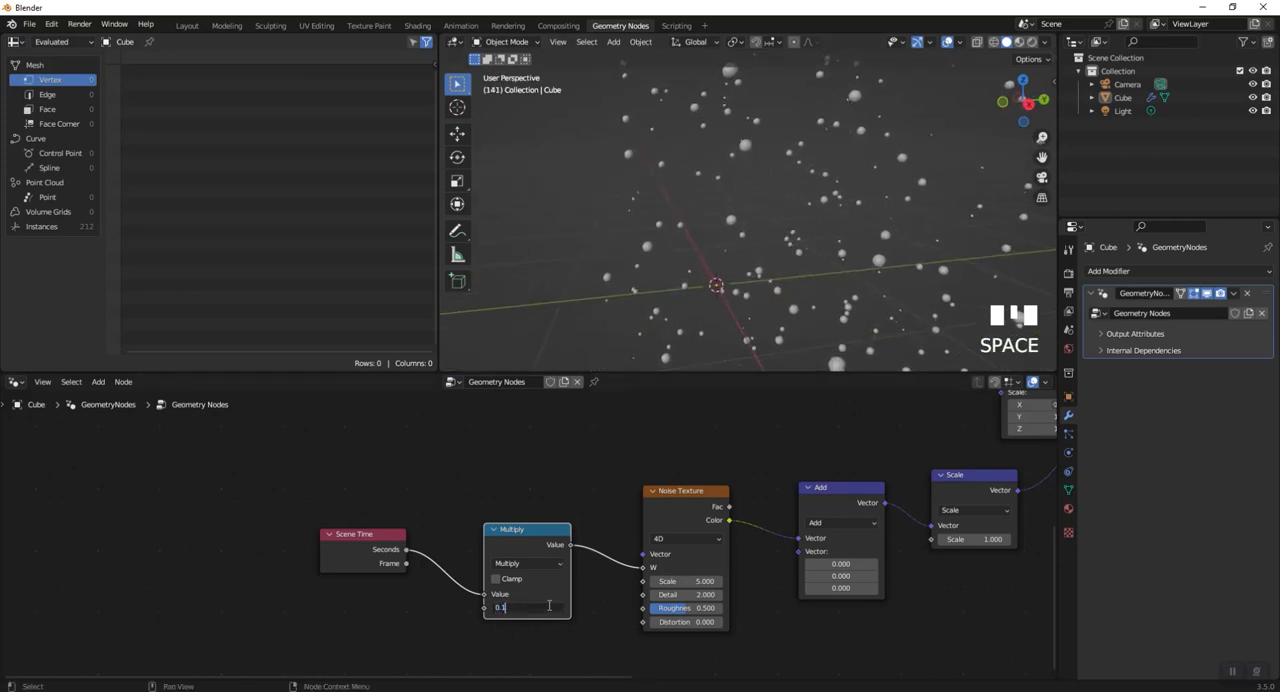
type("0.1")
key("Return")
key("space")
scroll(827, 194, "down", 4)
middle_click_drag(827, 194, 770, 262)
key("space")
- Set the Multiply node's second value to 0.05 and play the animation to check the slower movement
left_click(546, 607)
type("0.0")
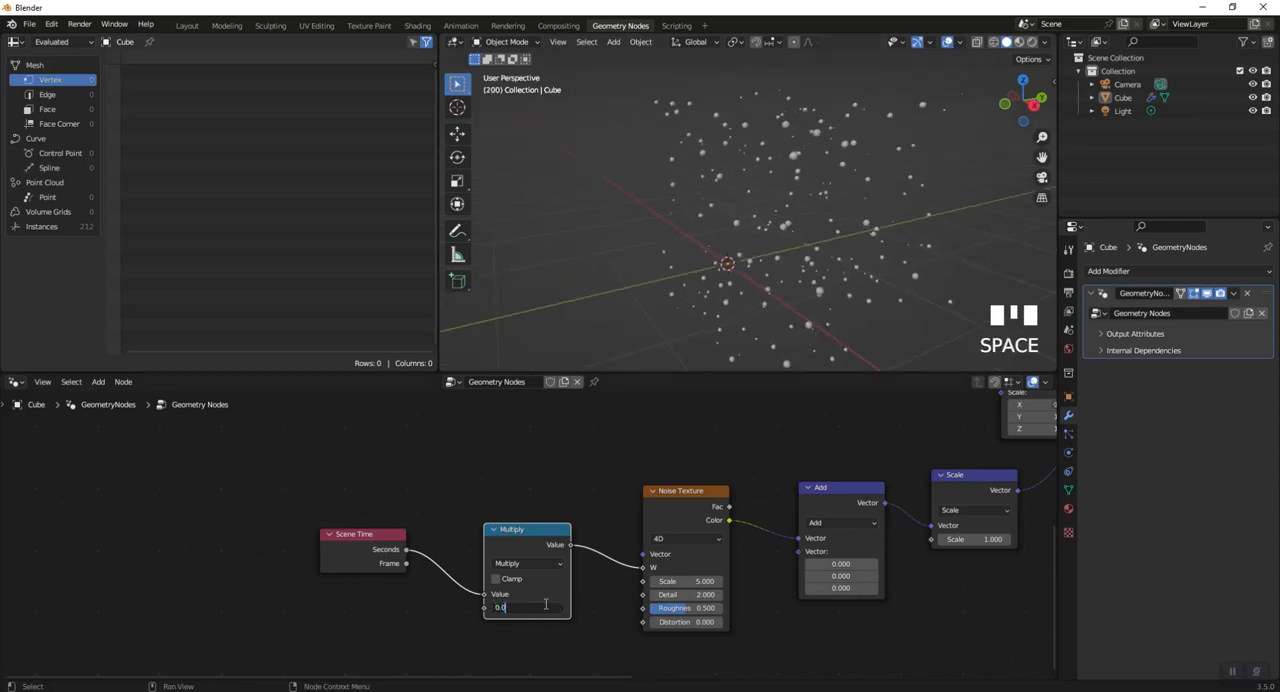
type("5")
key("Return")
key("space")
scroll(765, 285, "down", 2)
middle_click_drag(766, 268, 886, 224, "shift")
scroll(661, 304, "up", 3)
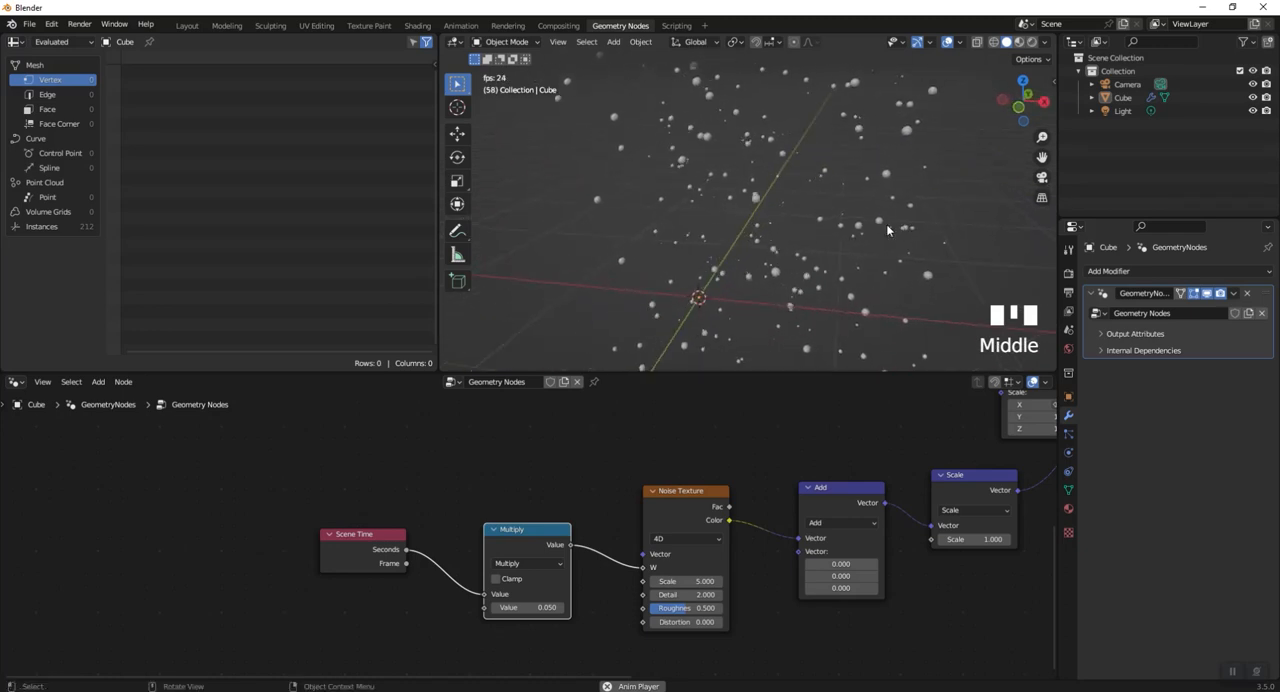
key("space")
- Set the Add node's second vector to -0.5 on all axes and play the animation to check the centring
middle_click_drag(768, 511, 563, 508)
left_click(643, 560)
type("-0.5")
key("Return")
key("space")
scroll(790, 240, "down", 4)
middle_click_drag(790, 240, 842, 216)
scroll(707, 235, "up", 4)
scroll(860, 216, "down", 1)
middle_click_drag(860, 216, 886, 194)
scroll(798, 504, "down", 8)
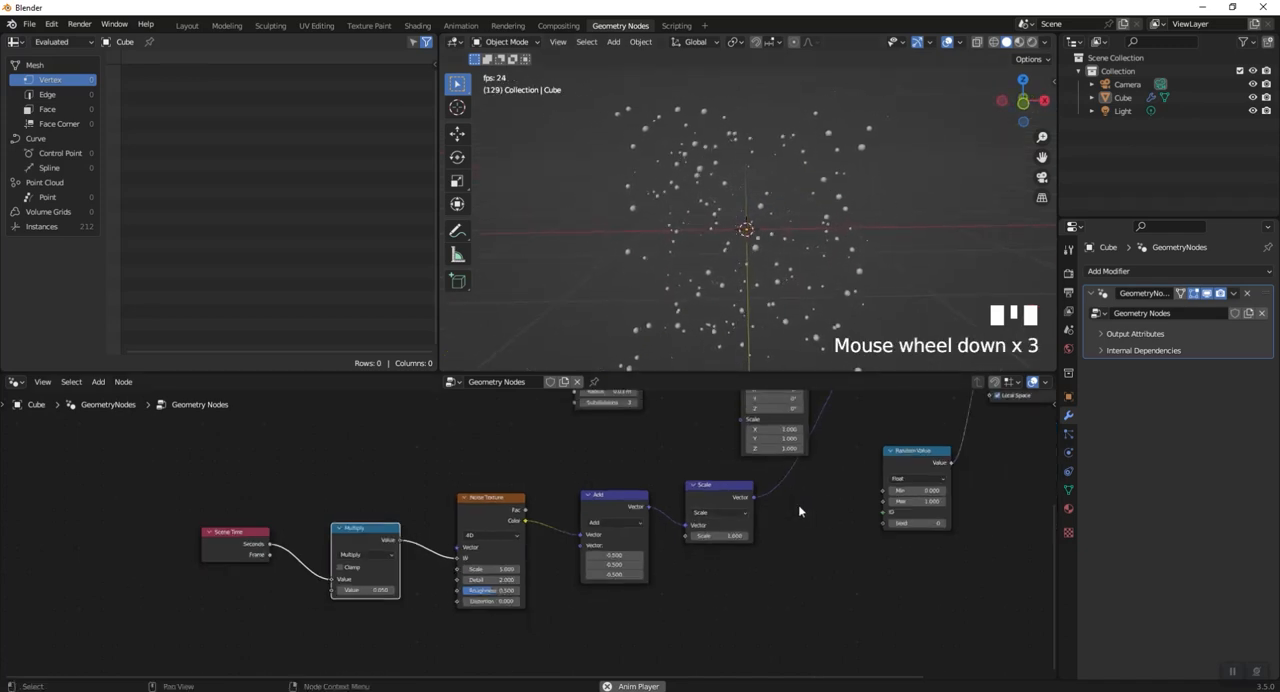
middle_click_drag(830, 506, 799, 568, "shift")
key("space")
- Align the active camera to a close front orthographic view of the particles
scroll(798, 255, "down", 3)
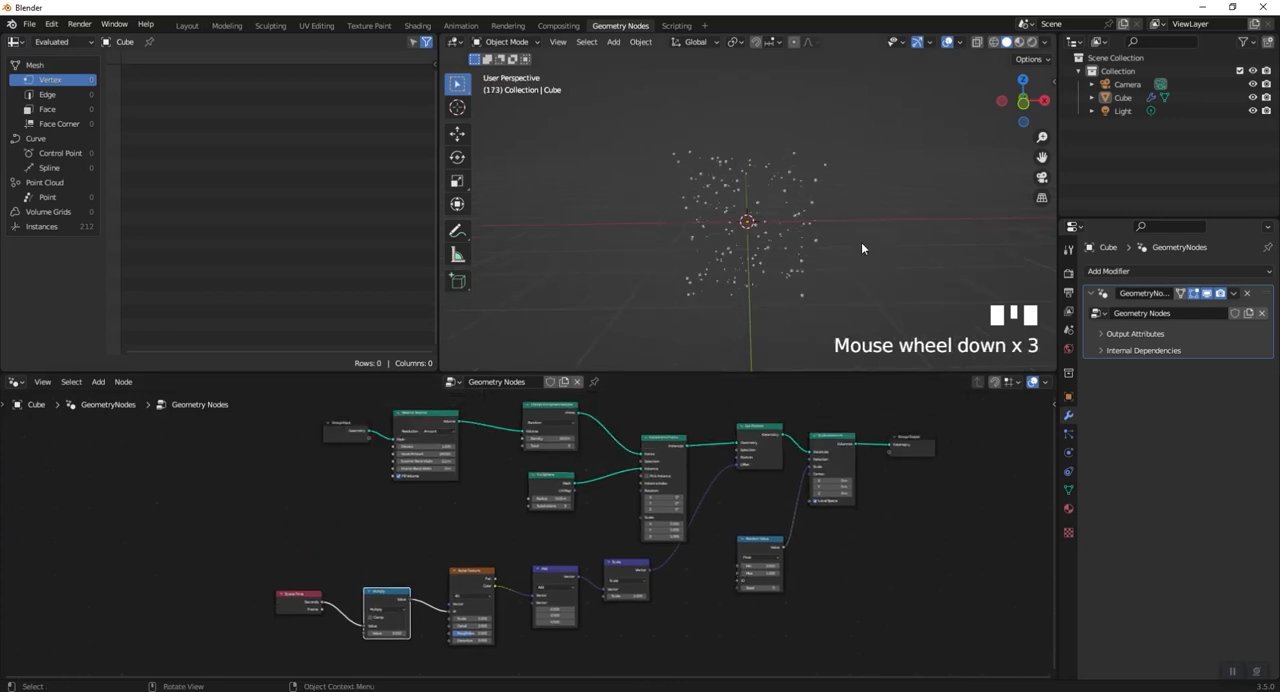
key("KP_7")
scroll(846, 252, "down", 1)
middle_click_drag(846, 252, 798, 250, "shift")
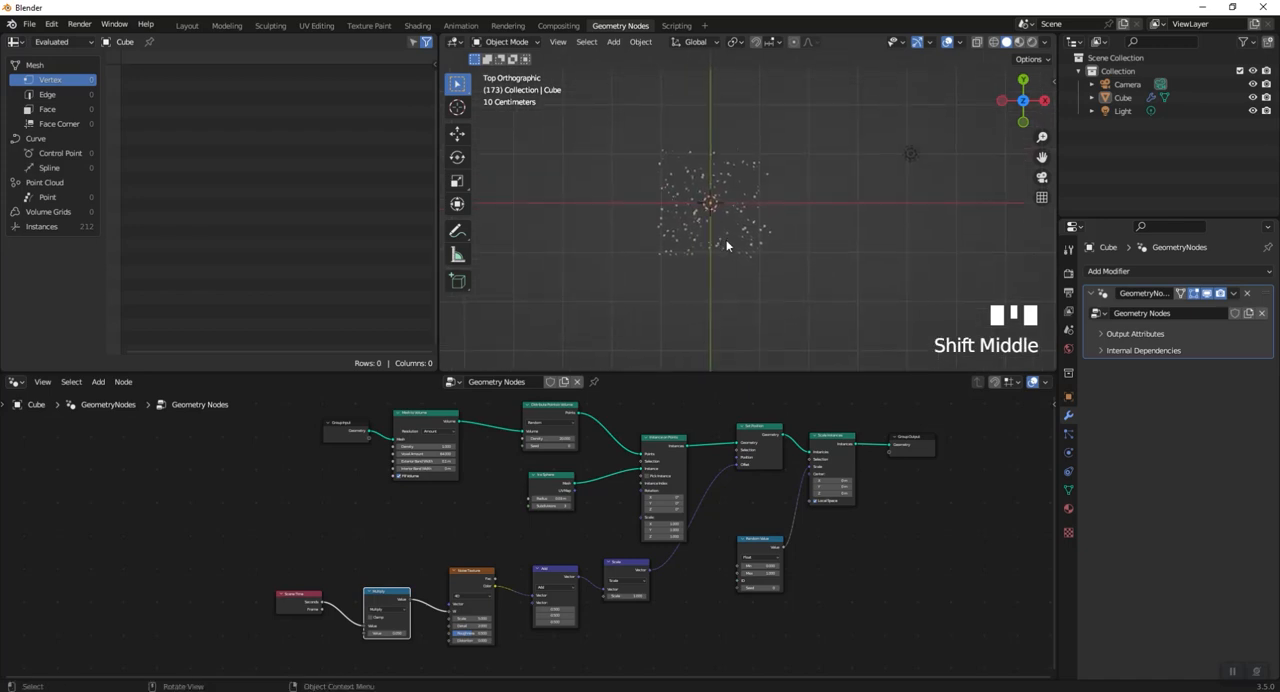
scroll(727, 245, "up", 2)
key("KP_1")
key("shift+a")
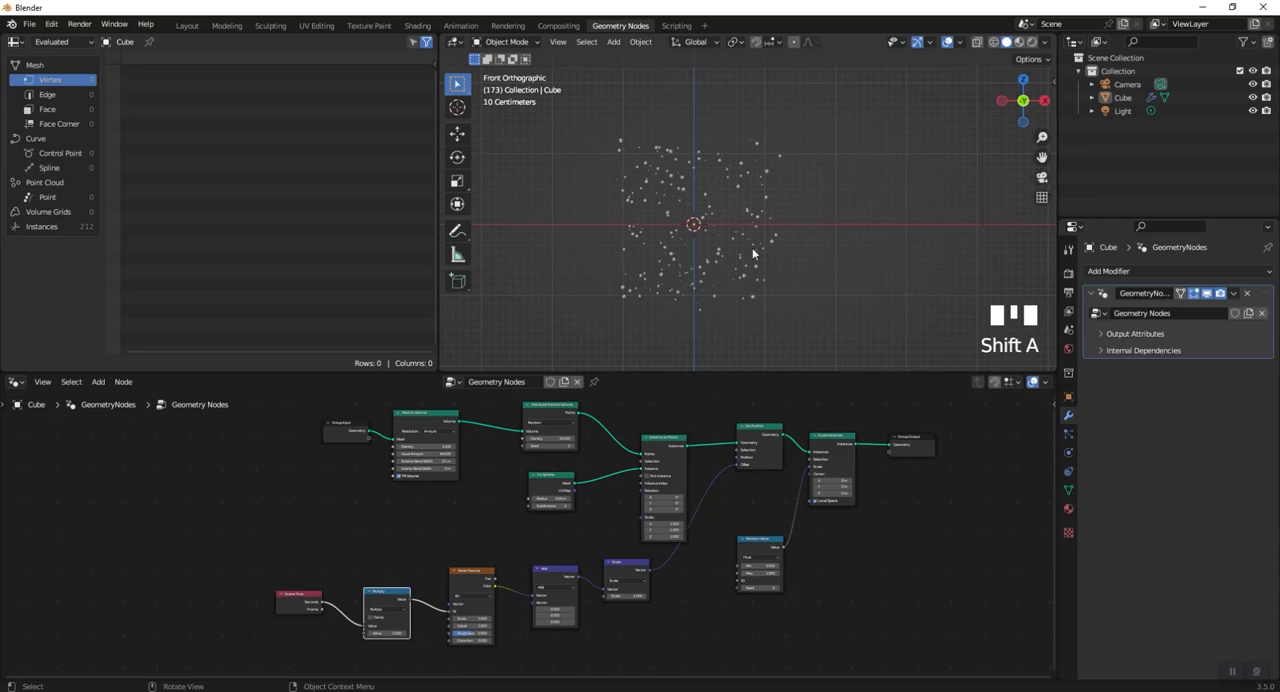
scroll(733, 251, "up", 2)
key("ctrl+alt+KP_0")
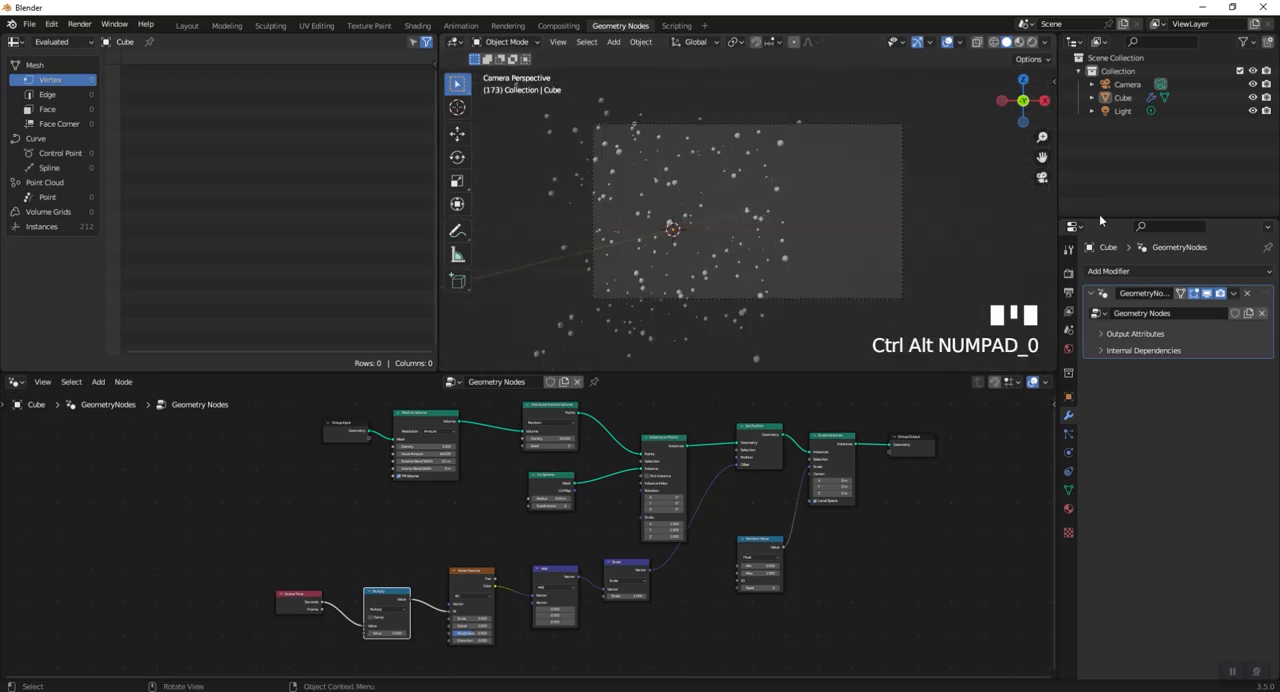
- Move the camera about -0.76 m along X in top view so it lines up with the particles
left_click(1042, 178)
scroll(866, 235, "down", 2)
middle_click_drag(866, 235, 880, 283)
scroll(823, 258, "down", 2)
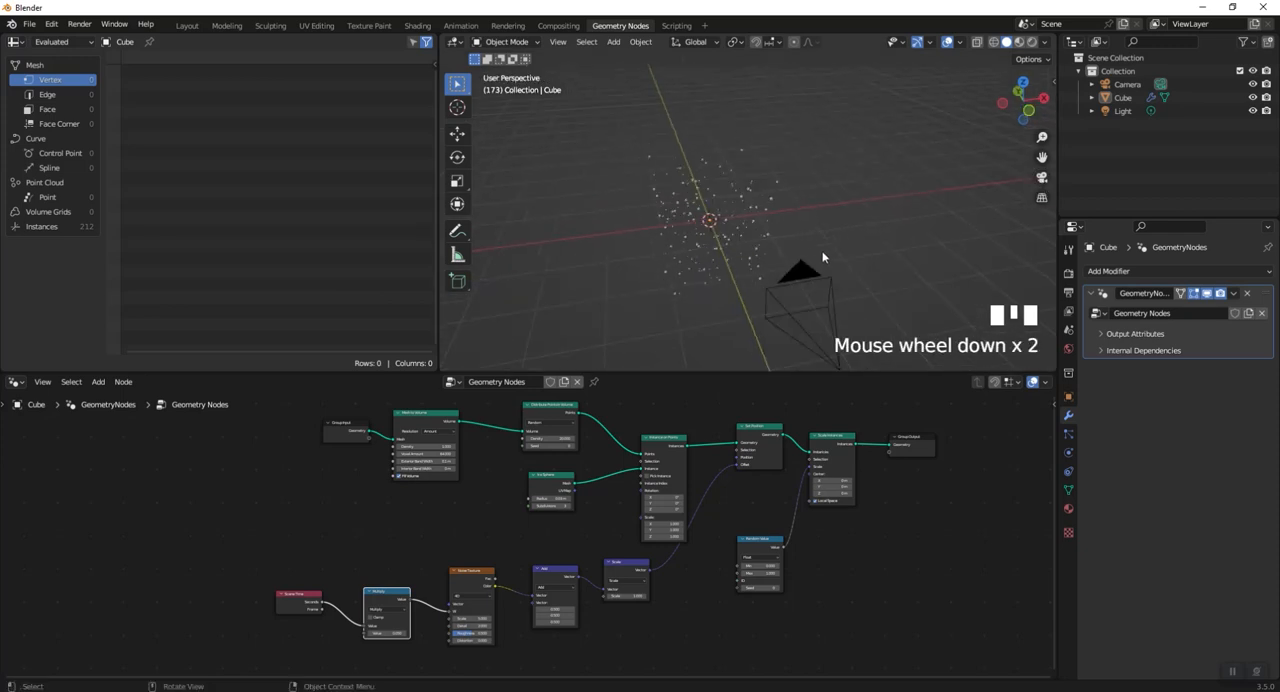
key("KP_7")
scroll(794, 255, "down", 1)
middle_click_drag(794, 255, 816, 238, "shift")
left_click_drag(812, 275, 723, 369)
key("g")
key("x")
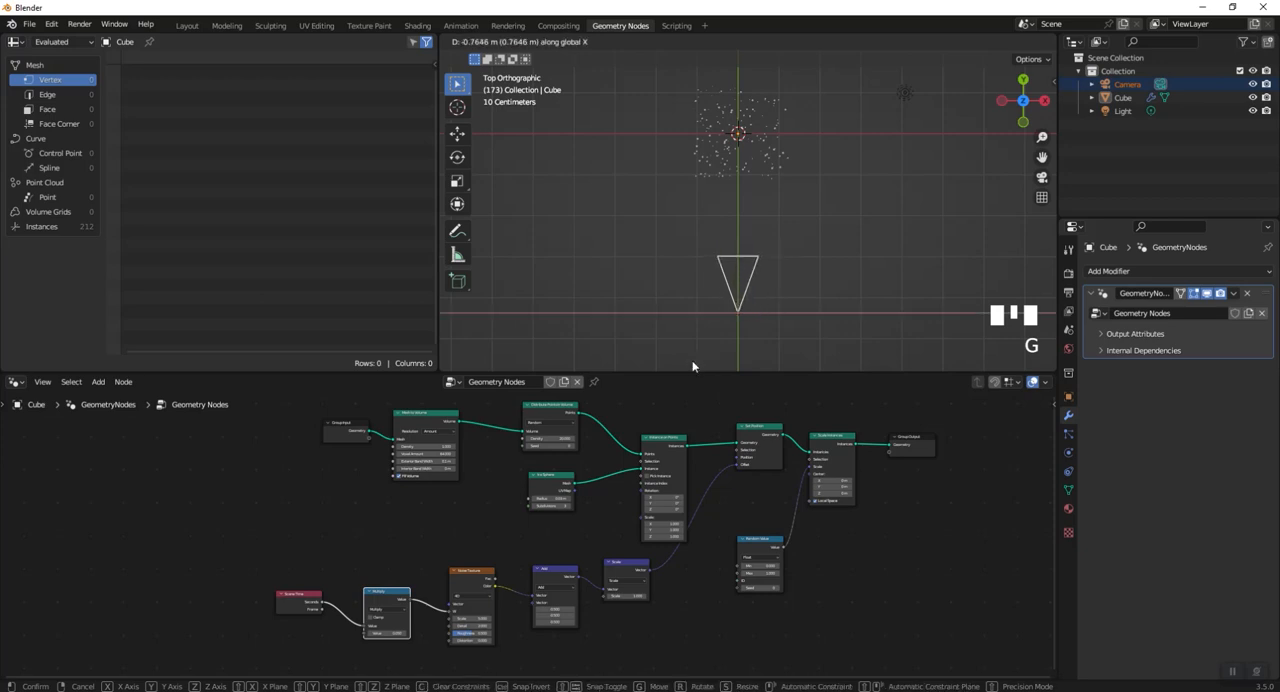
left_click(693, 361)
- Move the camera back along Y to about -7.6 m and look through it
key("KP_3")
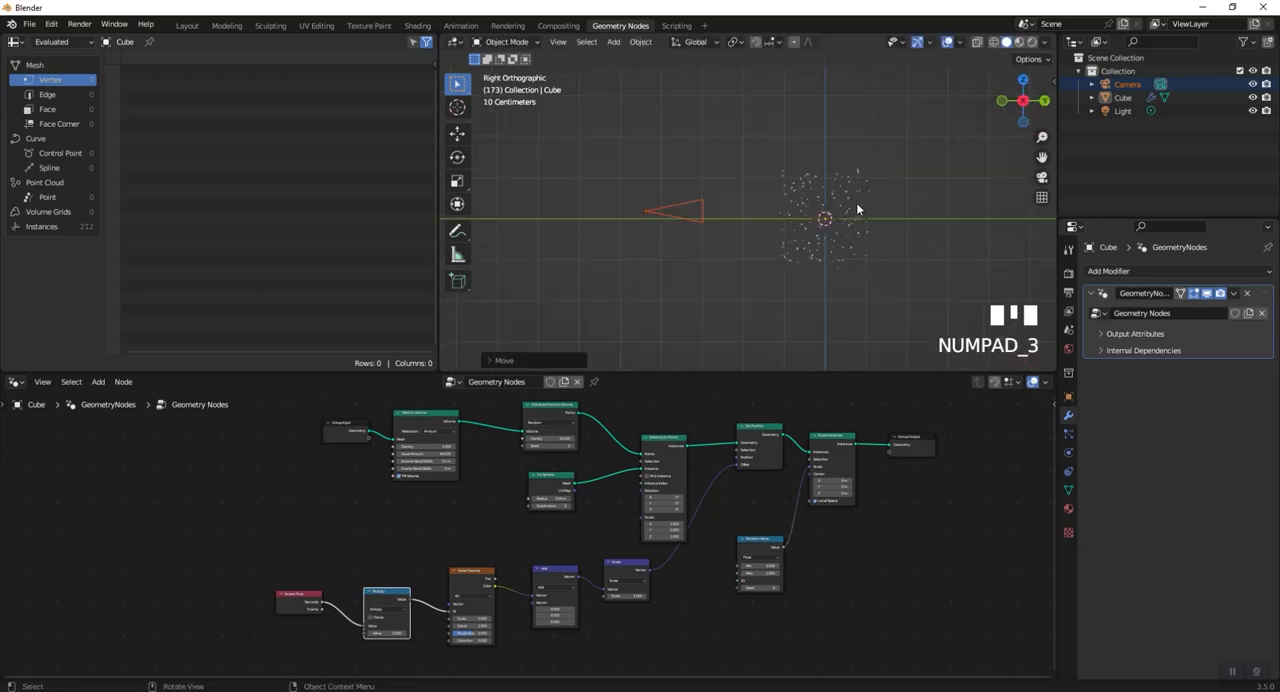
key("g")
key("y")
left_click(700, 208)
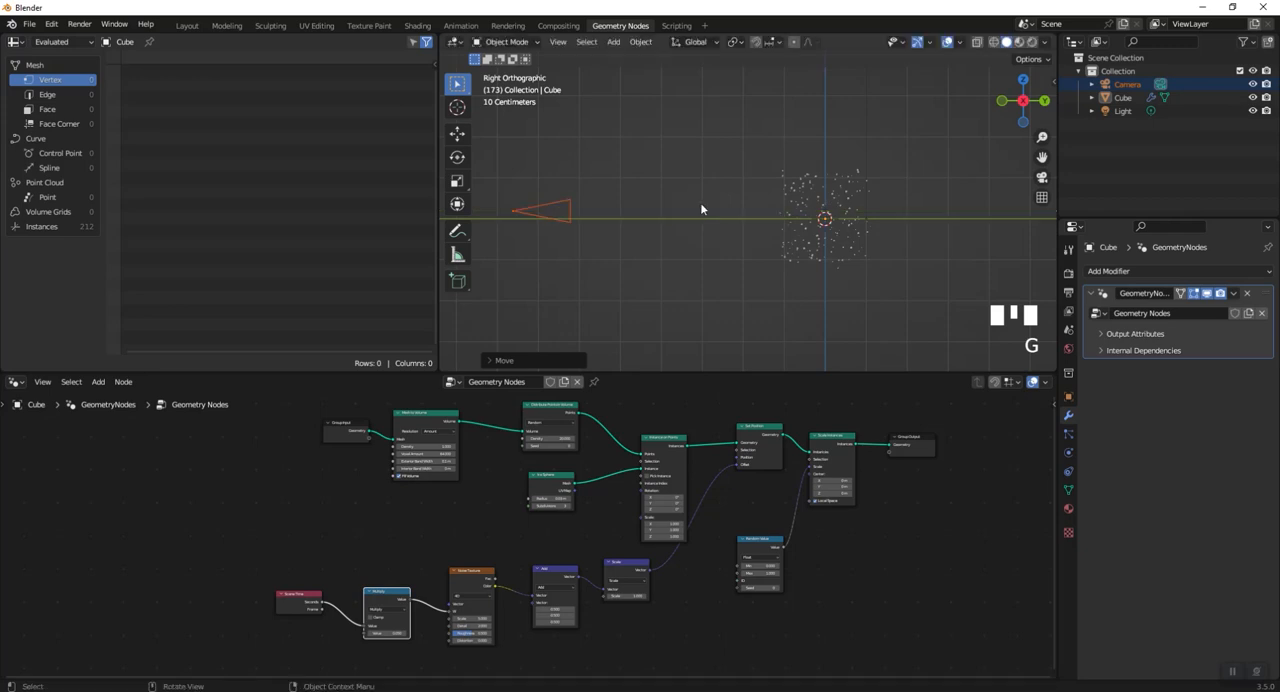
left_click(1042, 179)
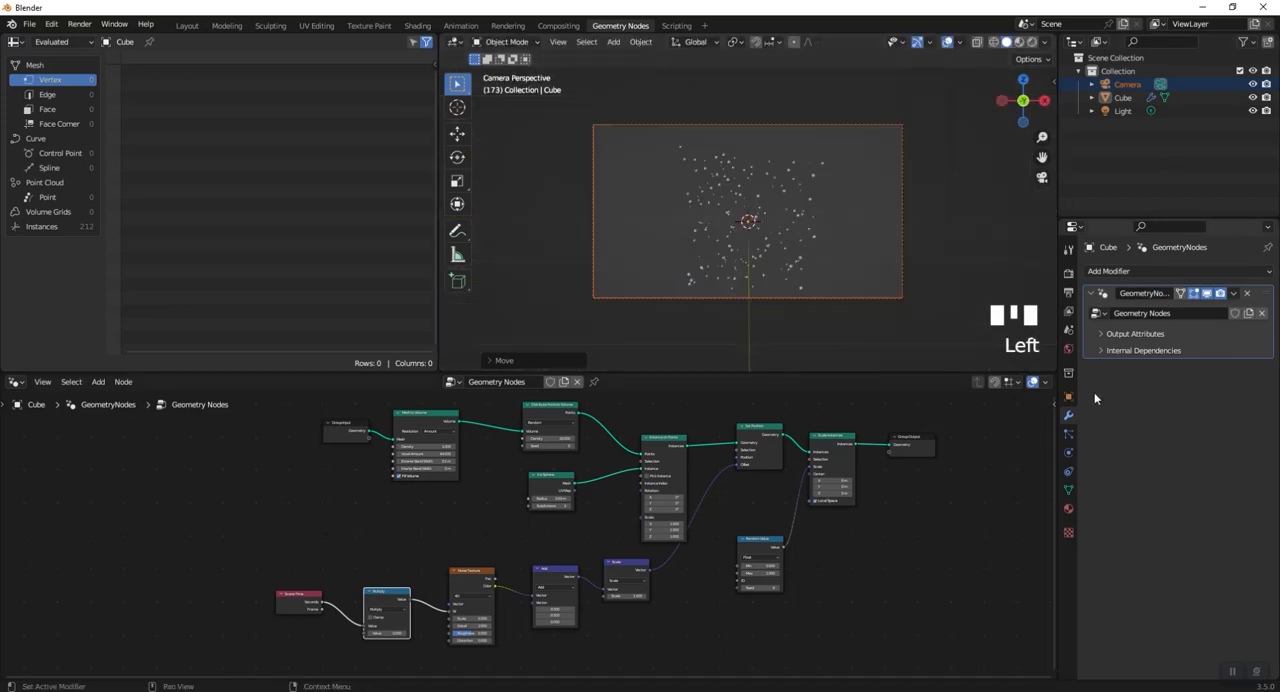
- Set the camera's focal length to 93 mm so the particles fill more of the frame
left_click(1124, 98)
left_click(1130, 88)
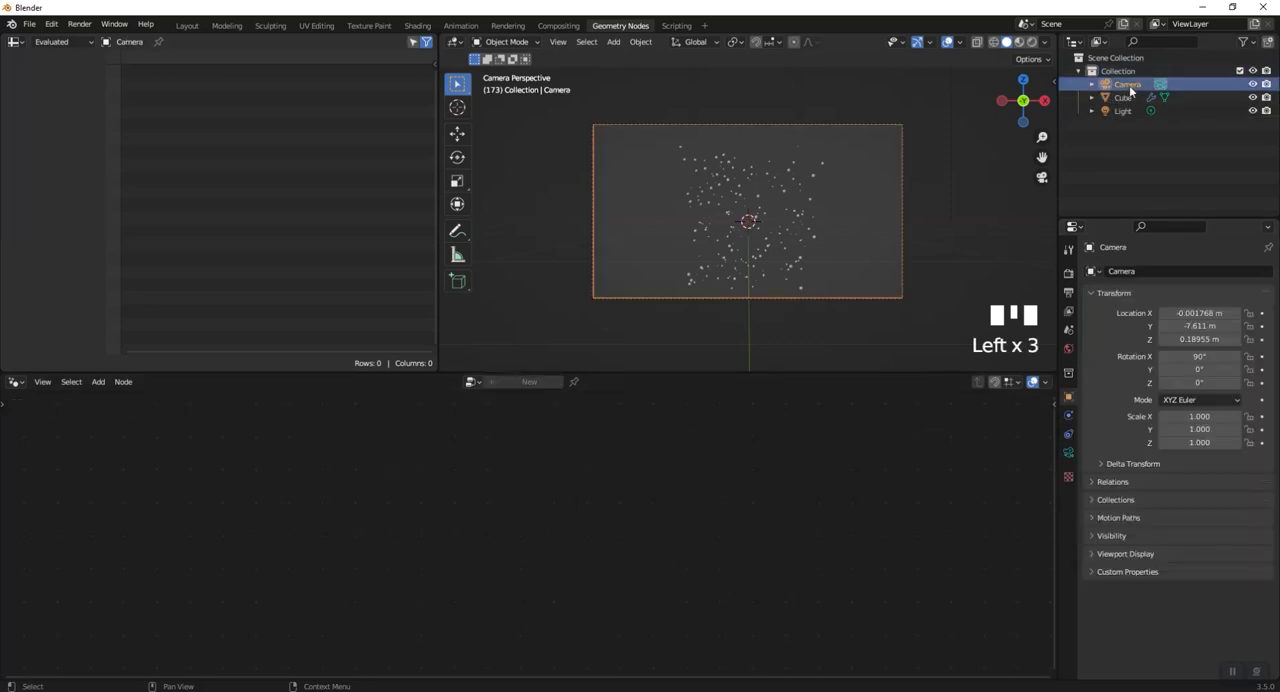
left_click(1068, 452)
left_click_drag(1205, 335, 1255, 335)
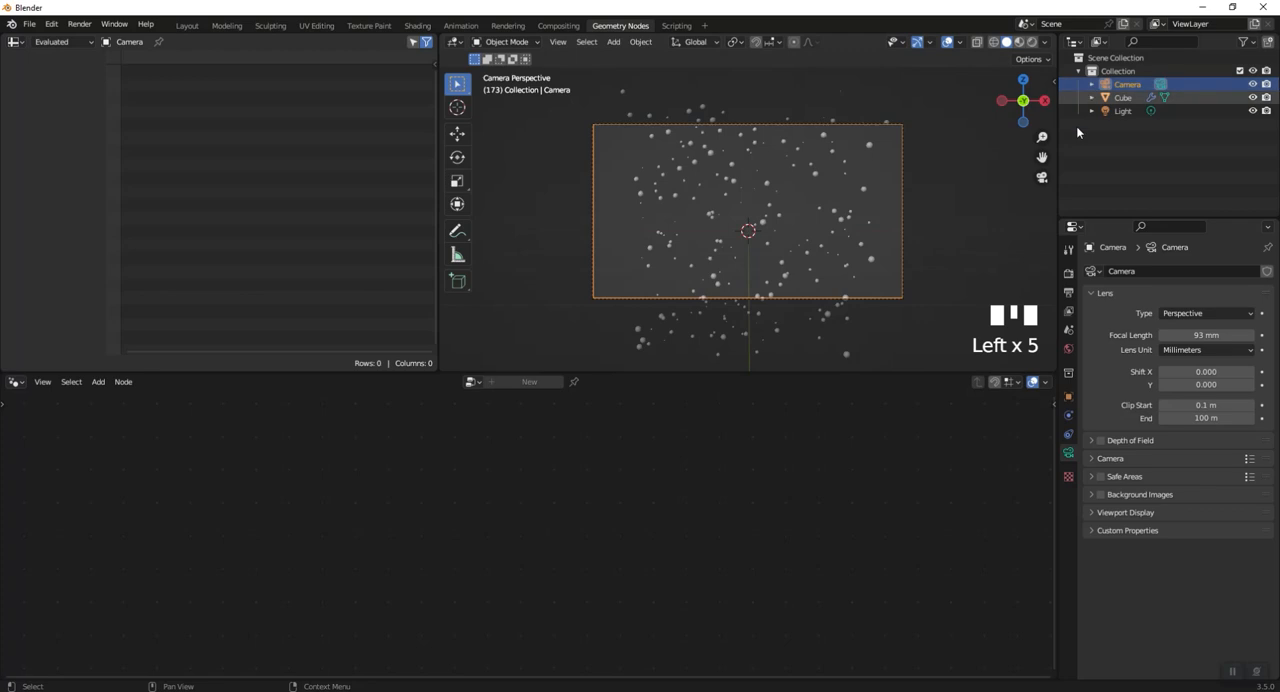
- Set the Distribute Points in Volume density to 50 and play the animation through the camera
left_click(766, 223)
scroll(693, 547, "down", 1)
middle_click_drag(797, 497, 797, 557)
middle_click_drag(542, 644, 680, 589)
scroll(680, 589, "up", 6)
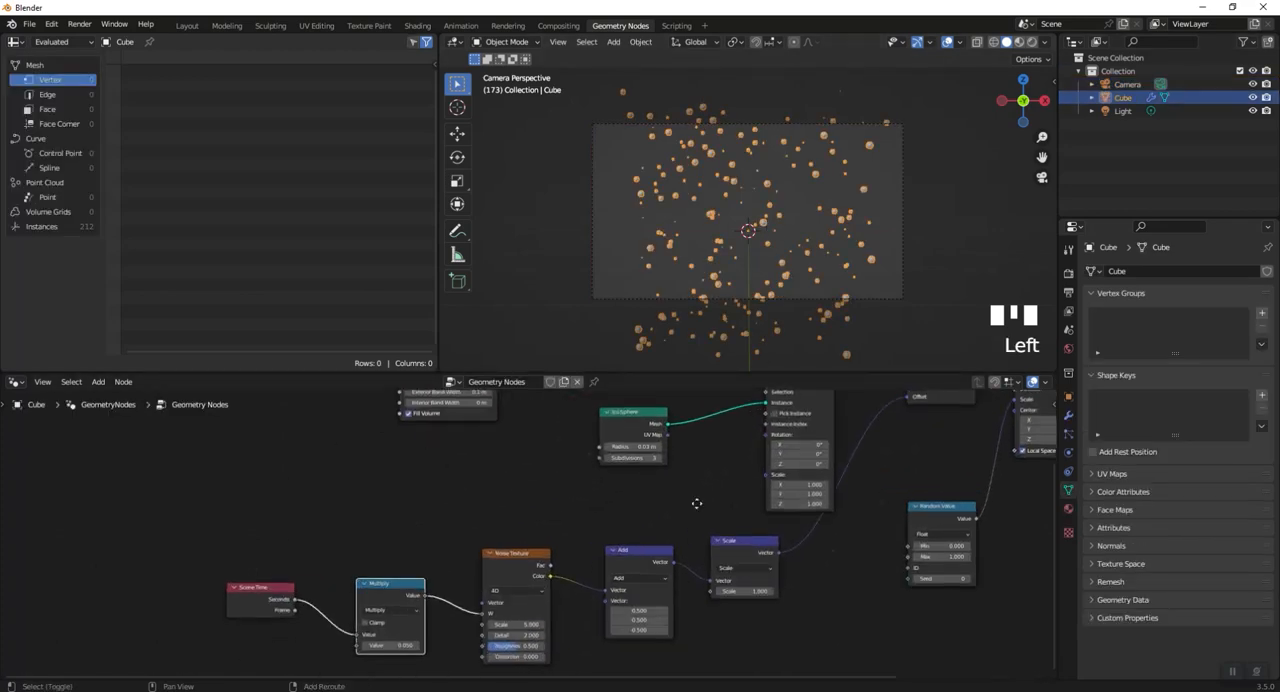
middle_click_drag(694, 500, 623, 682)
scroll(602, 330, "up", 2)
left_click(578, 538)
type("50")
key("Return")
key("space")
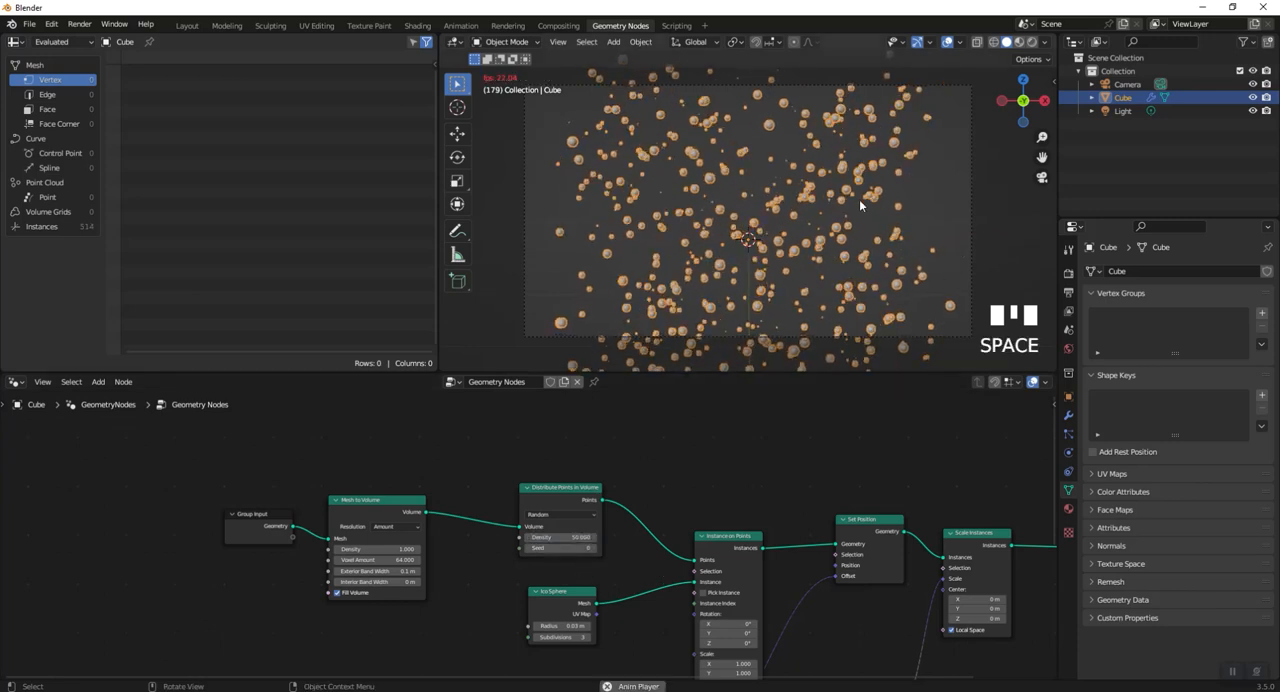
left_click(978, 180)
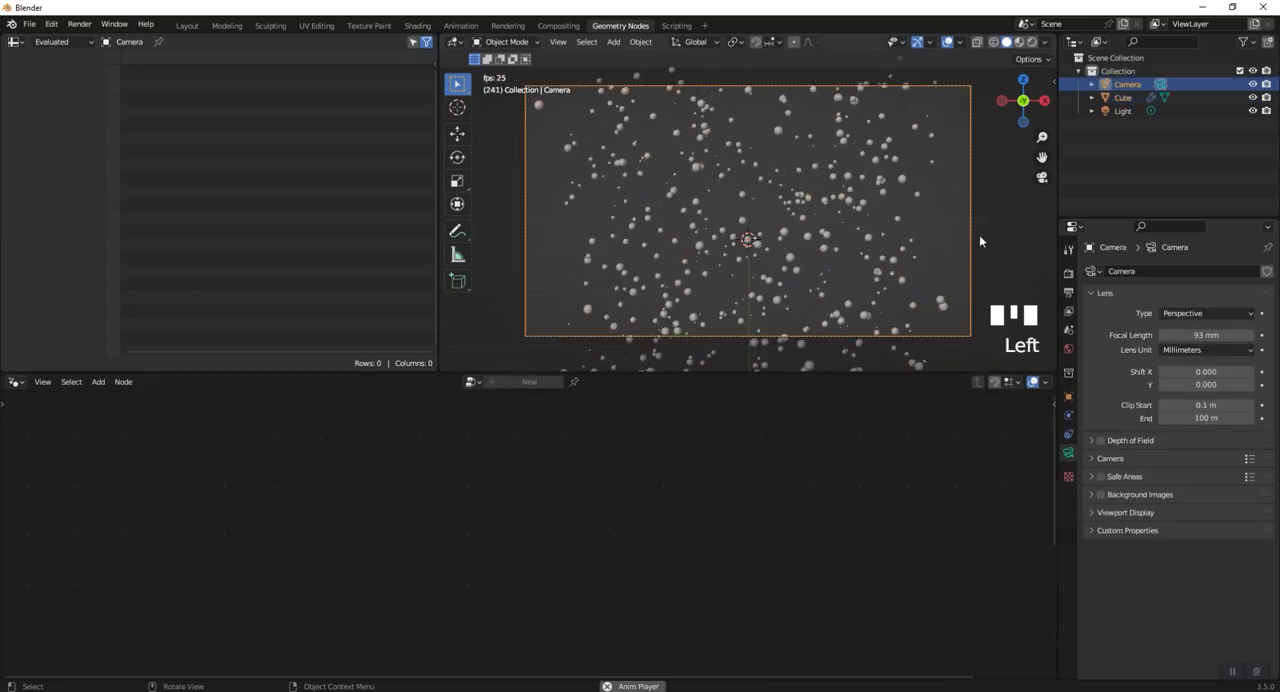
key("space")
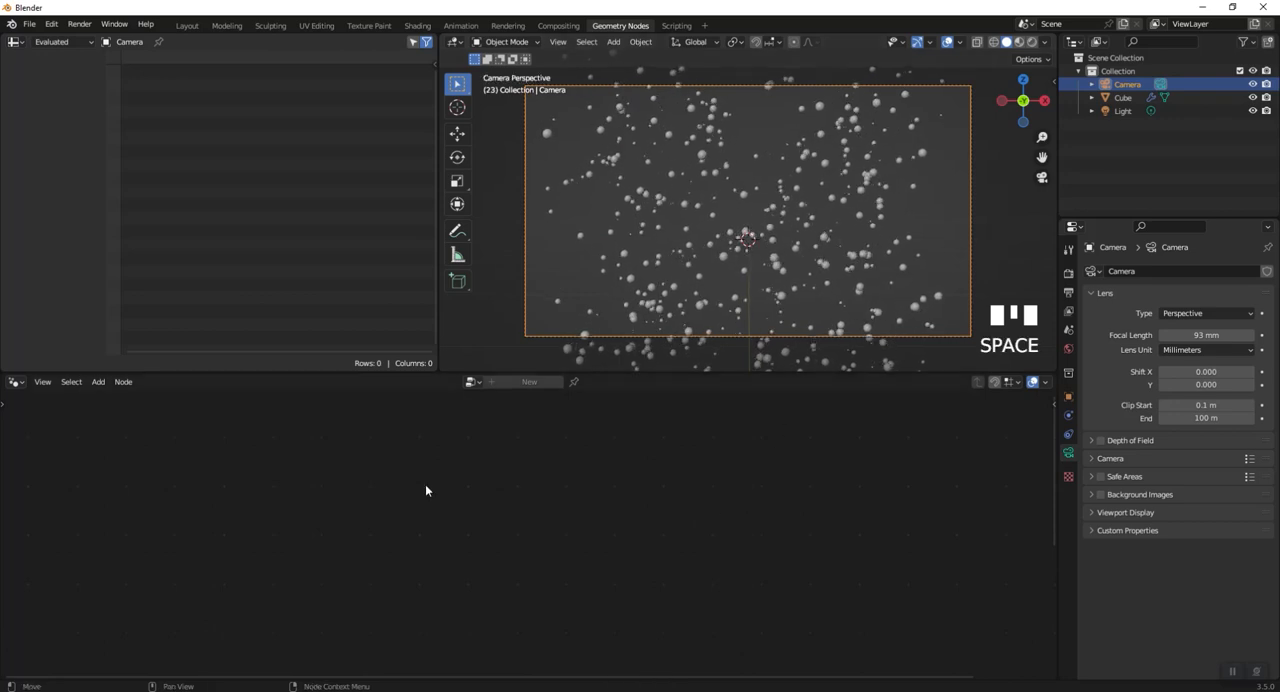
- Select the cube and move its Group Output node away from Scale Instances to make room for another node
left_click(722, 258)
scroll(743, 537, "down", 3)
middle_click_drag(745, 539, 545, 473, "shift")
scroll(808, 497, "up", 3)
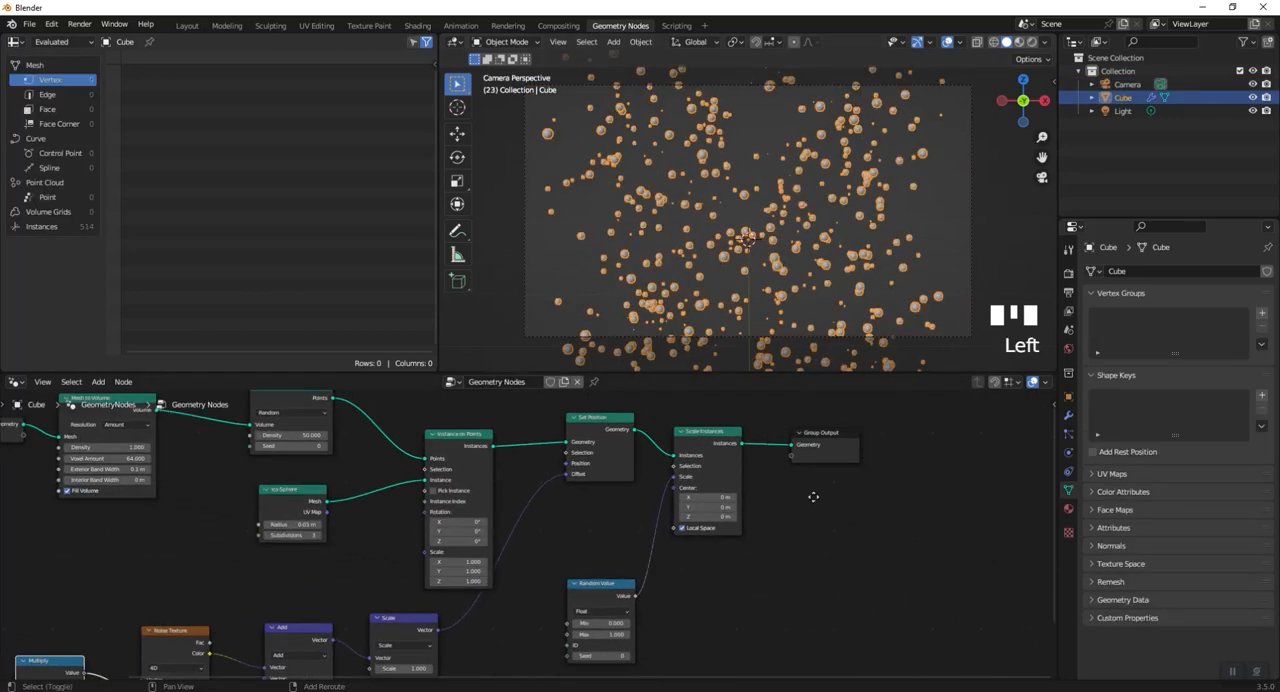
middle_click_drag(813, 496, 663, 526)
left_click_drag(663, 522, 929, 523)
key("shift+a")
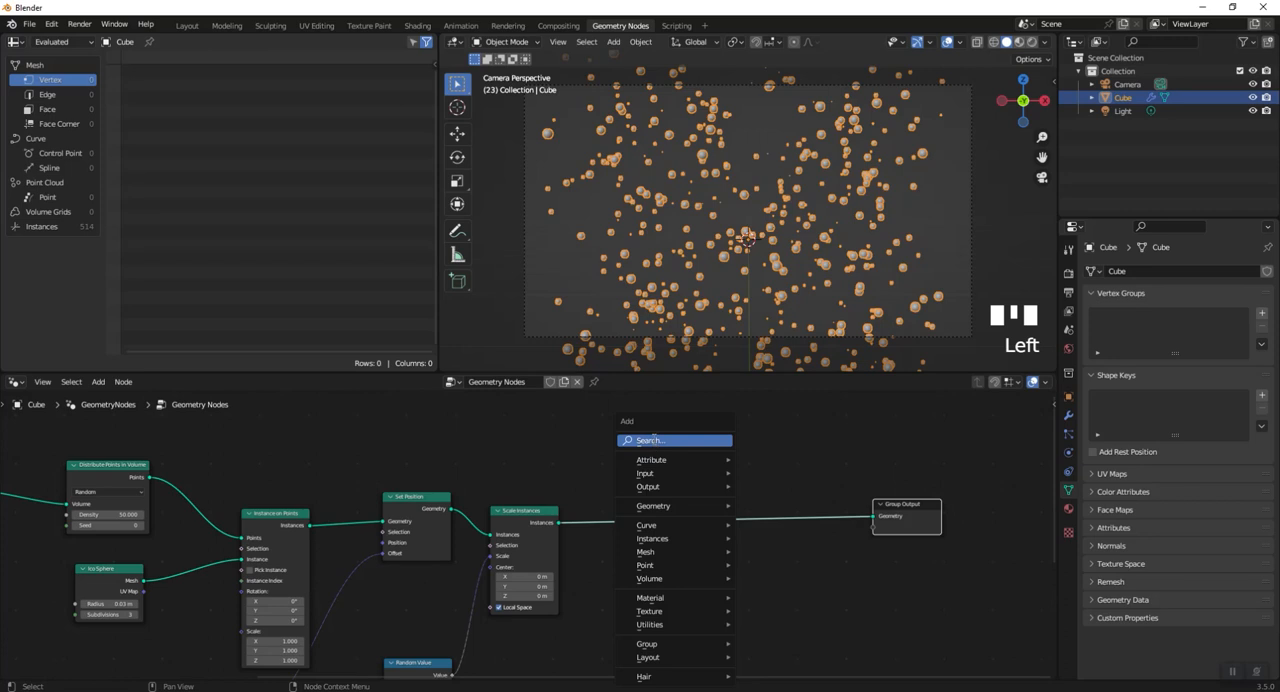
left_click(652, 440)
type("set")
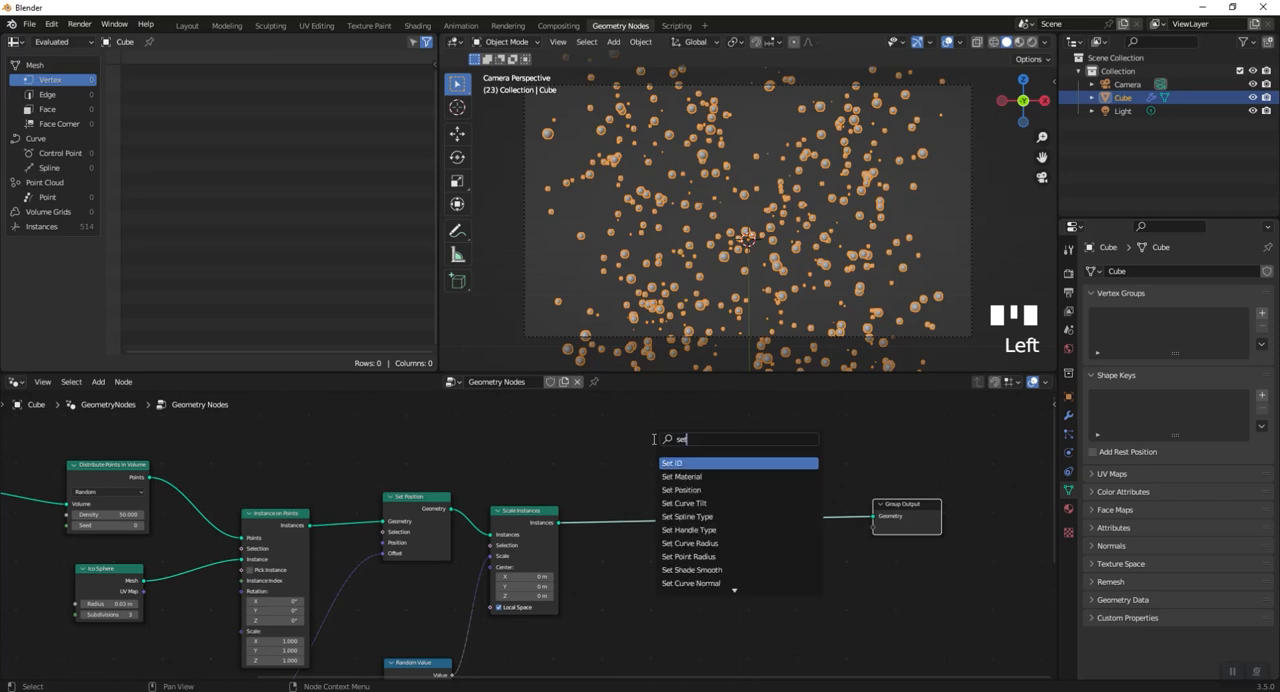
left_click(700, 489)
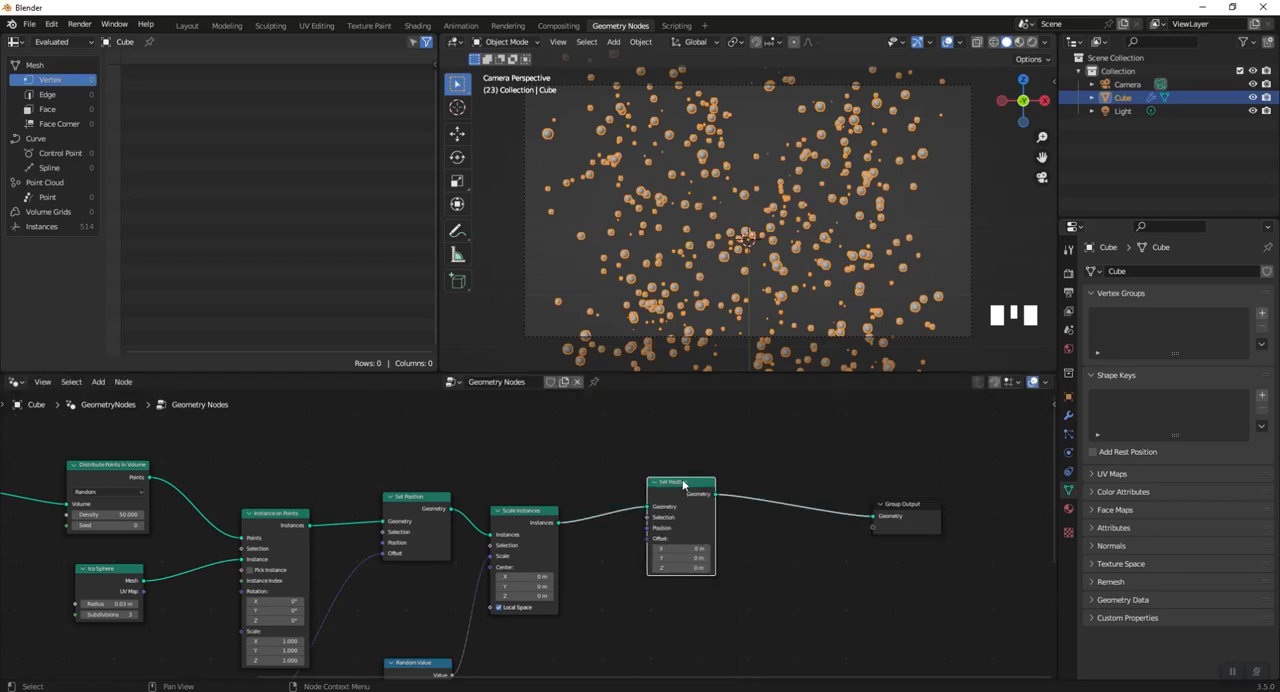
key("Delete")
left_click(522, 524, "ctrl+shift")
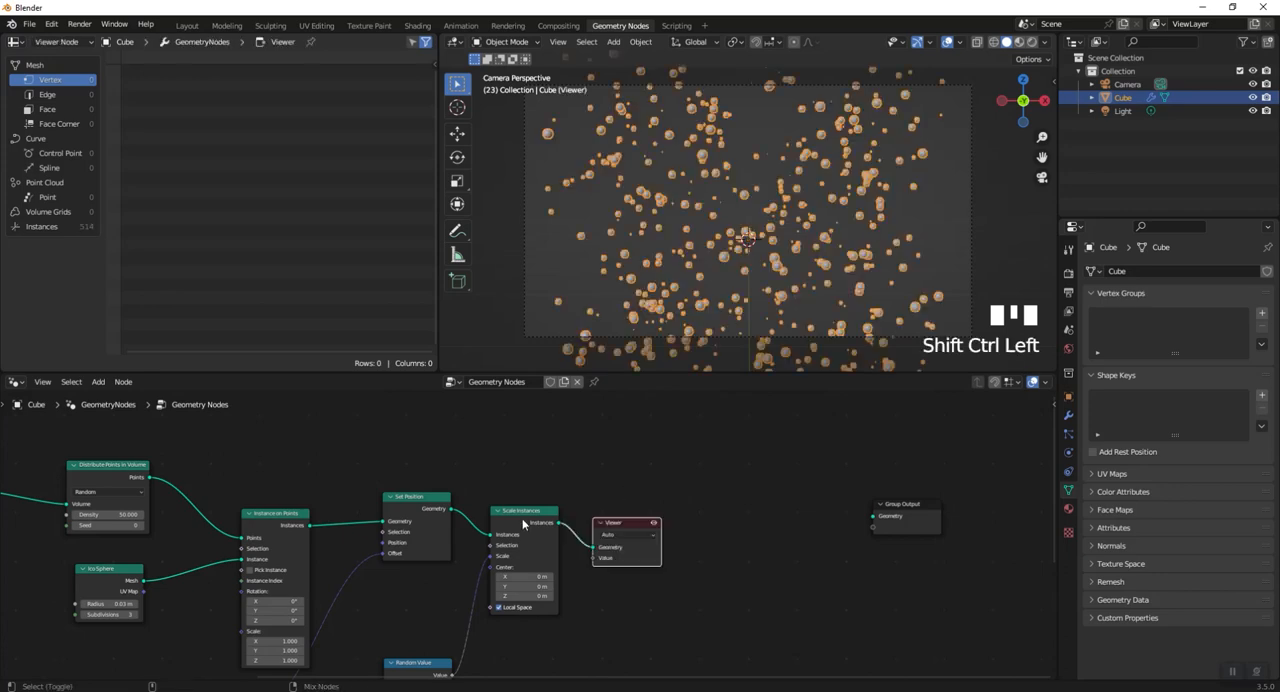
left_click(644, 524)
key("Delete")
left_click(527, 515)
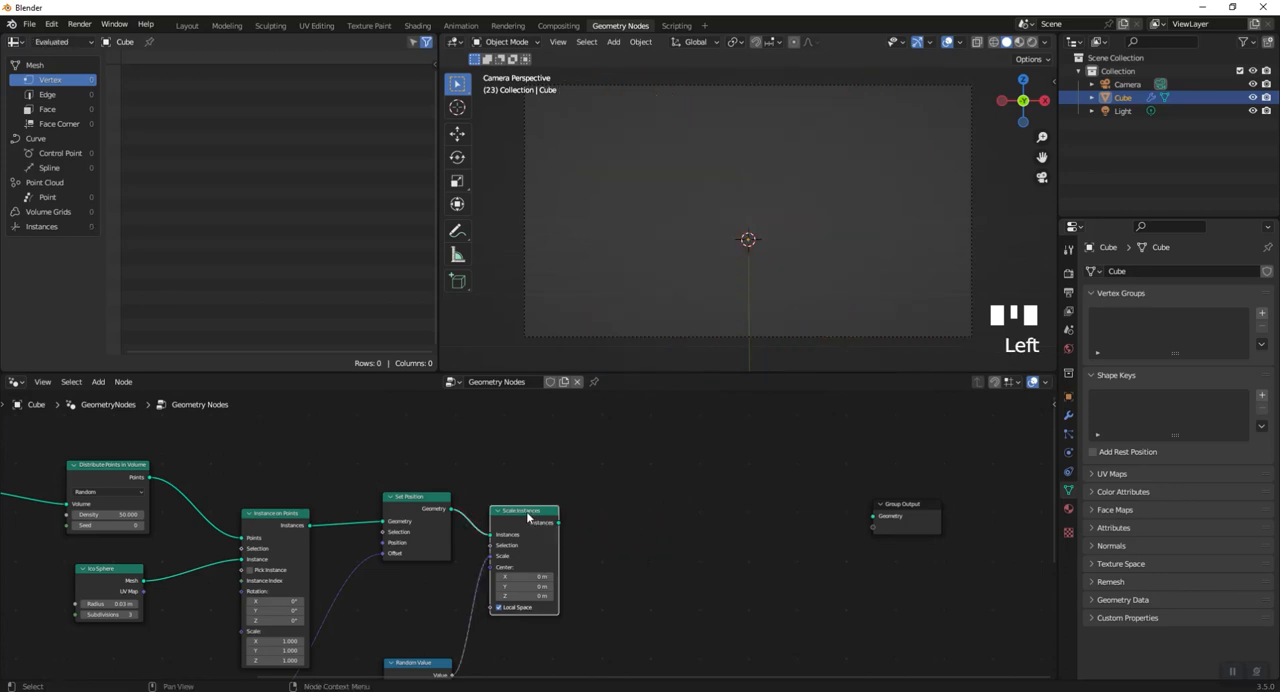
left_click(528, 512, "alt+shift")
- Insert a Set Material node on the link between Scale Instances and Group Output
key("shift+a")
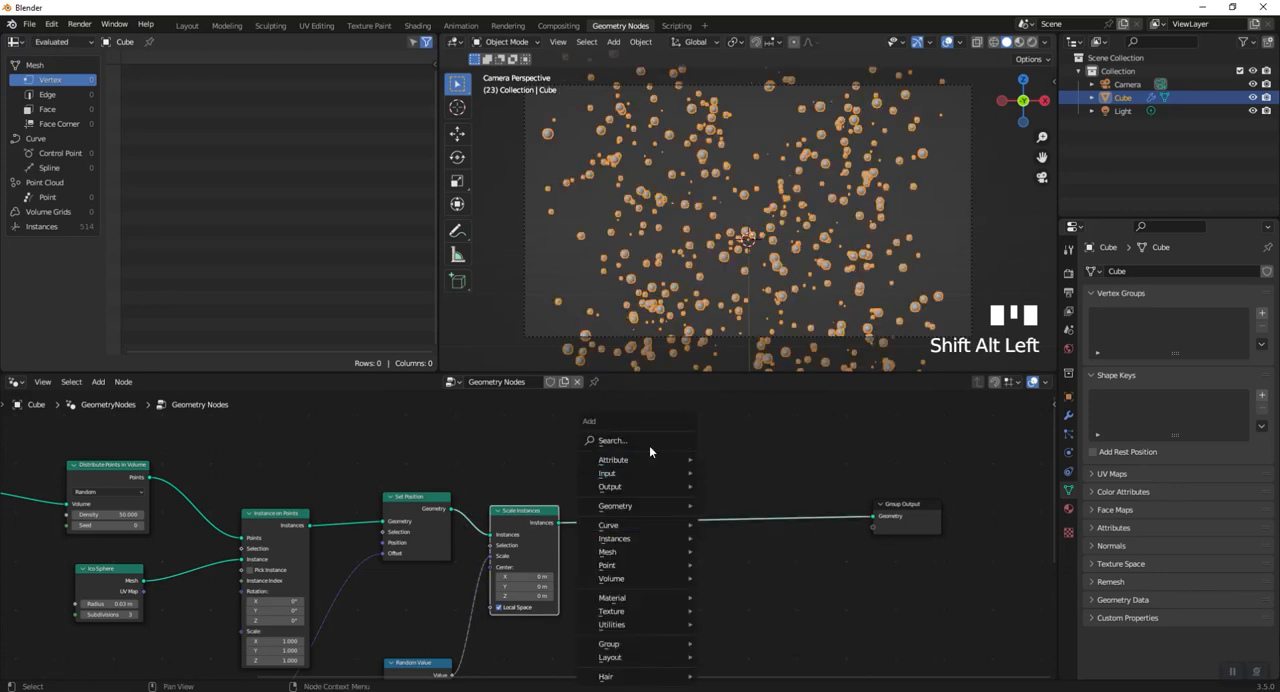
type("set")
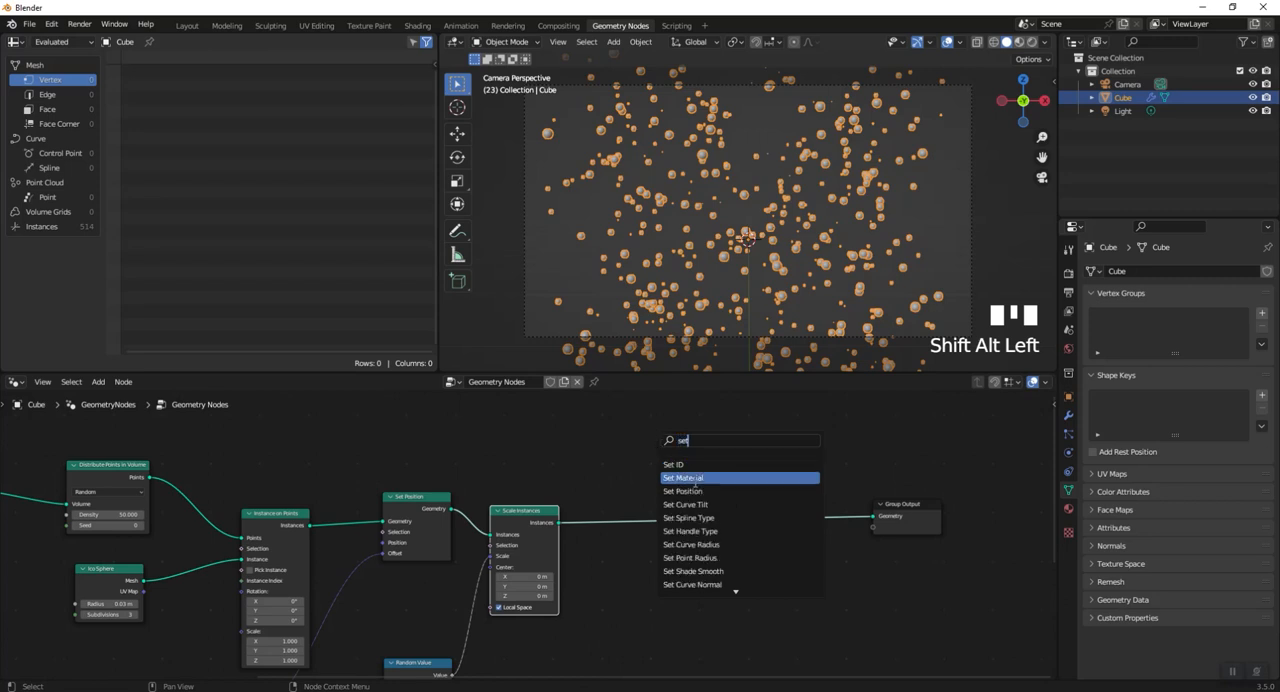
left_click(695, 478)
left_click(700, 520)
- Set the base color of the cube's Material to light blue and assign it in the Set Material node
left_click(1068, 508)
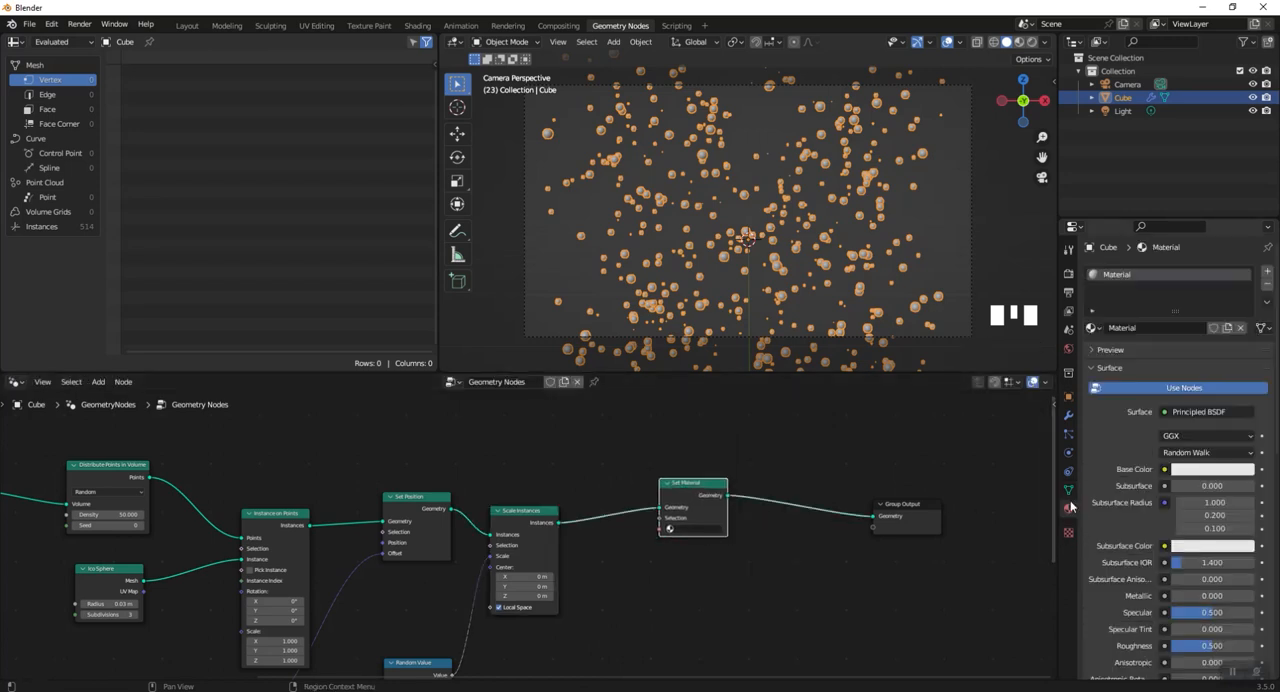
left_click(1210, 470)
left_click(1180, 277)
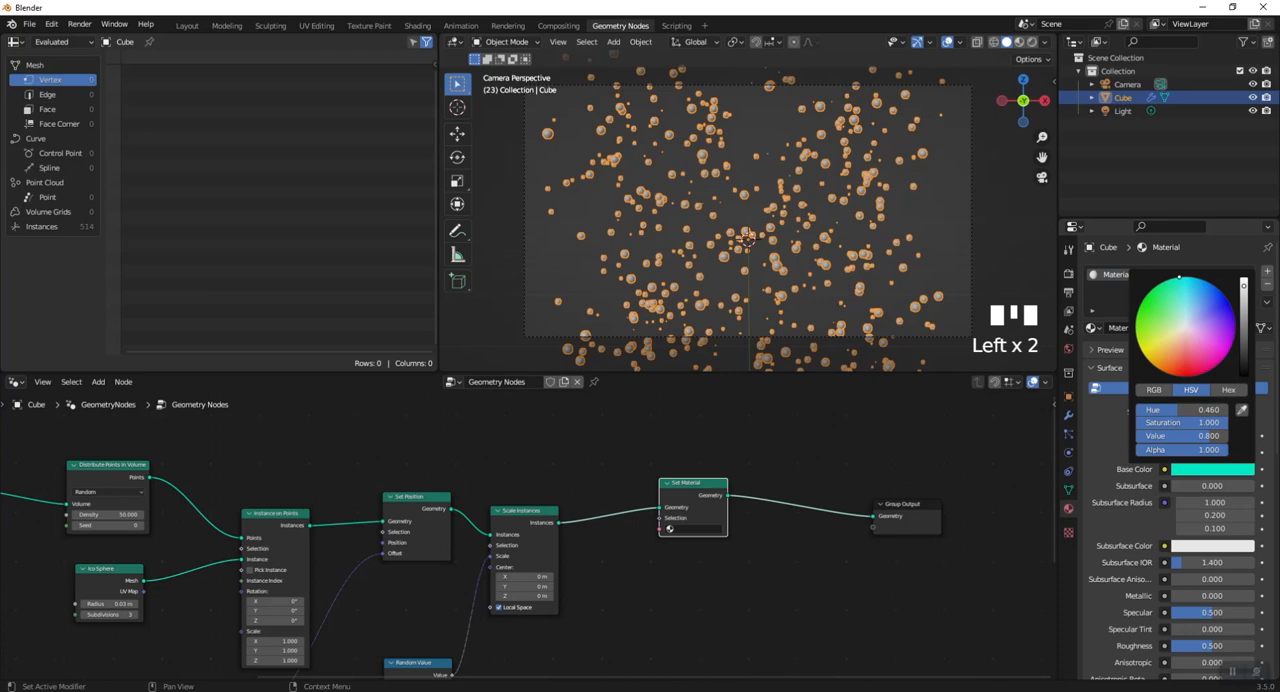
left_click_drag(1180, 277, 1192, 306)
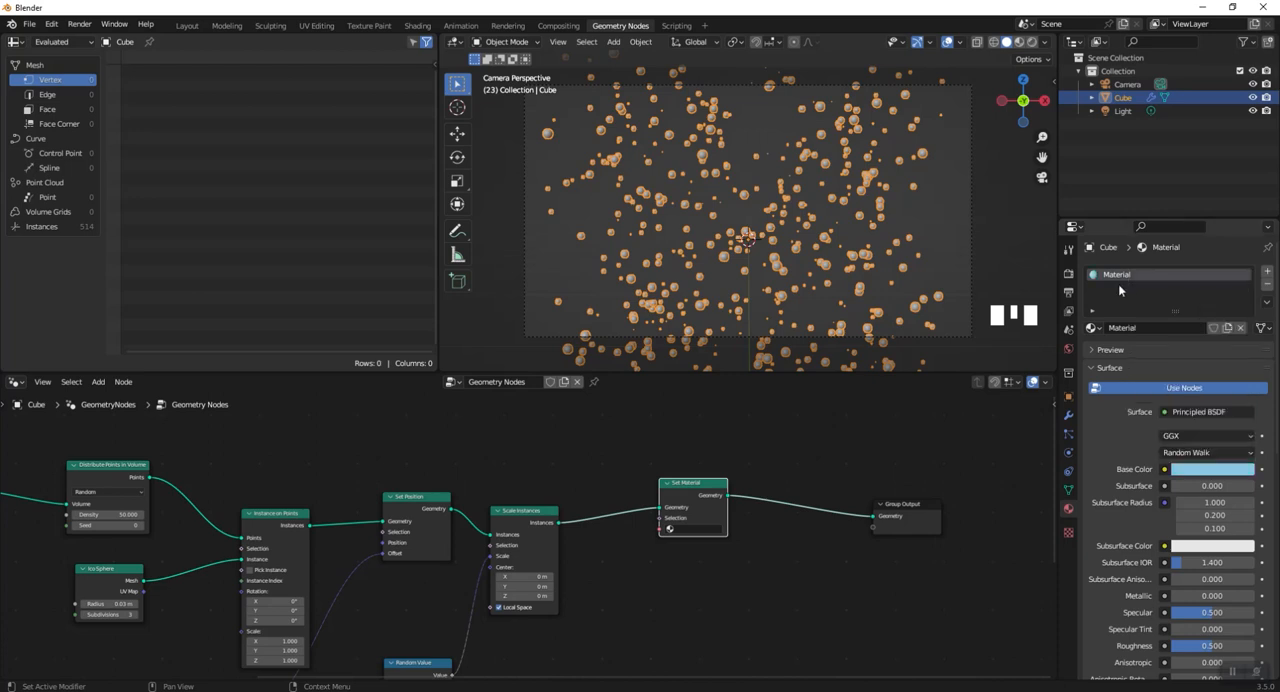
left_click(692, 529)
left_click(693, 550)
- Switch the viewport to rendered shading, leave the camera view and orbit around the particles
left_click(1020, 42)
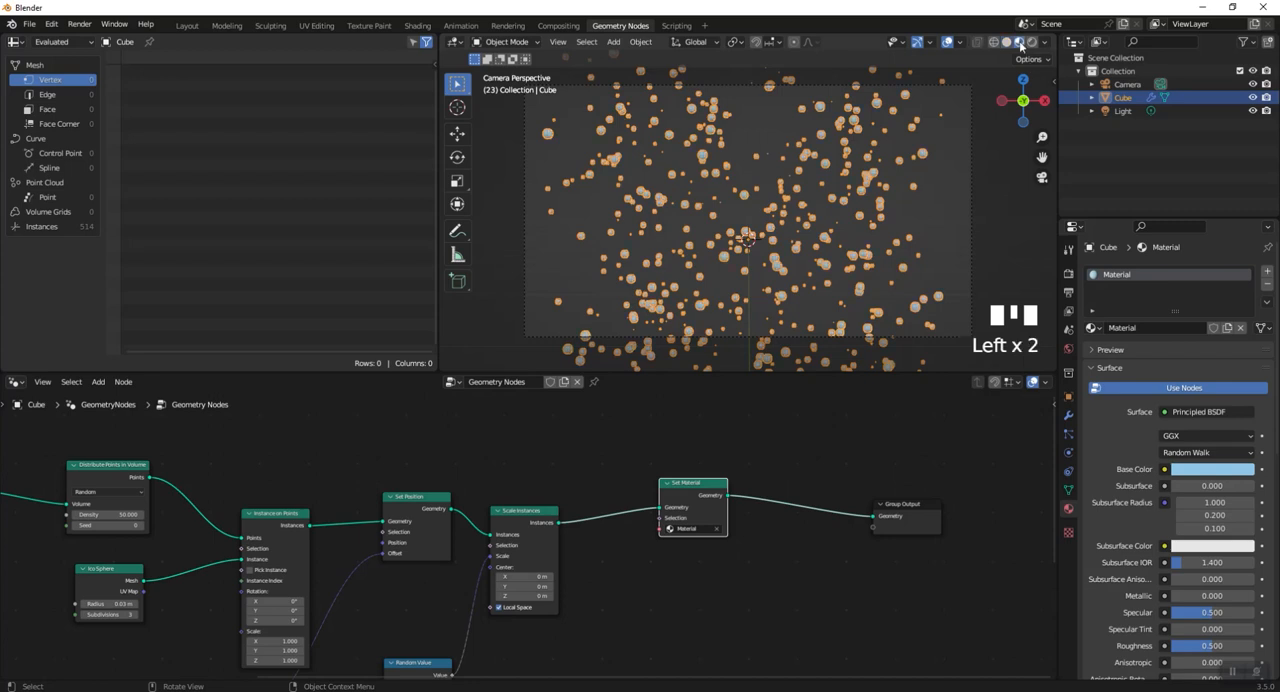
left_click(1004, 216)
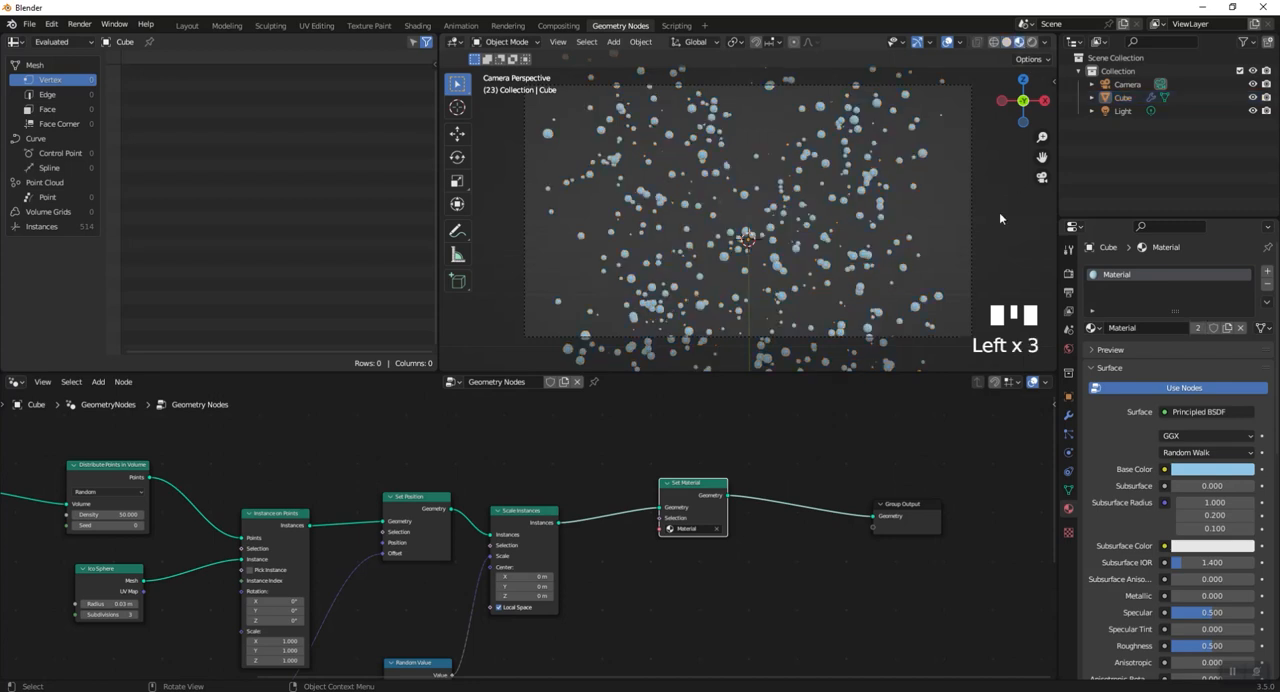
left_click(1034, 43)
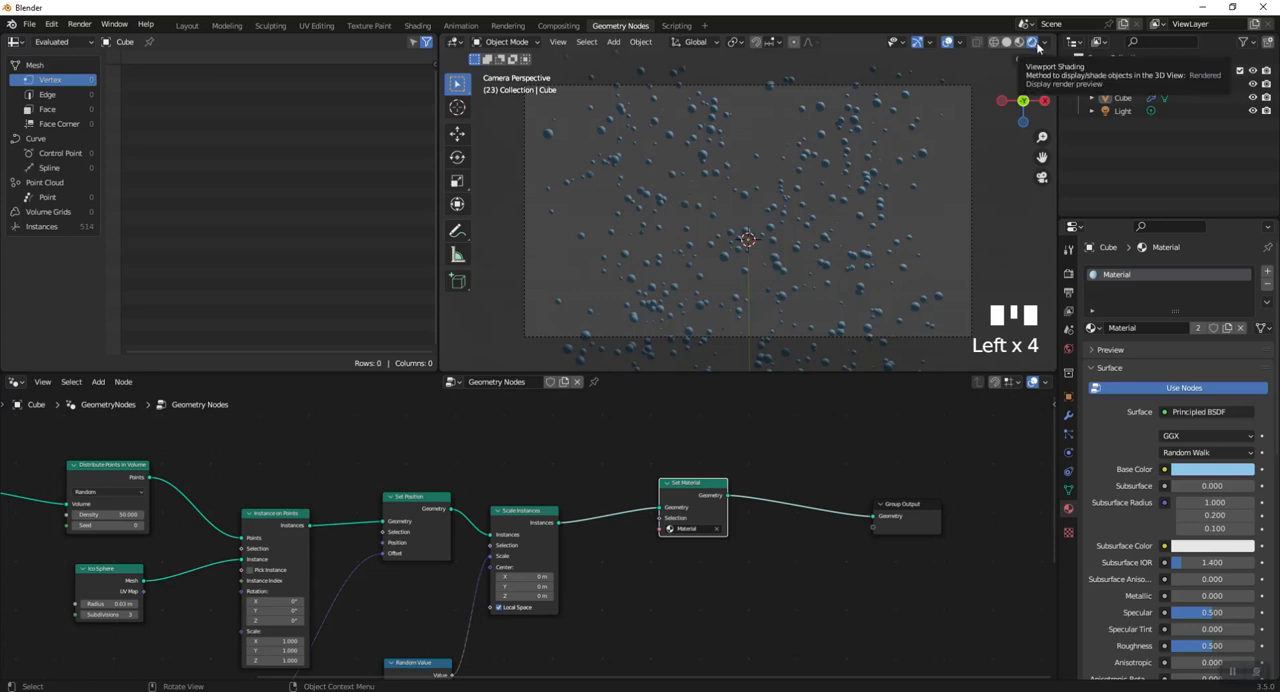
left_click(1041, 177)
middle_click_drag(1004, 187, 780, 294)
scroll(890, 268, "up", 1)
scroll(733, 301, "down", 3)
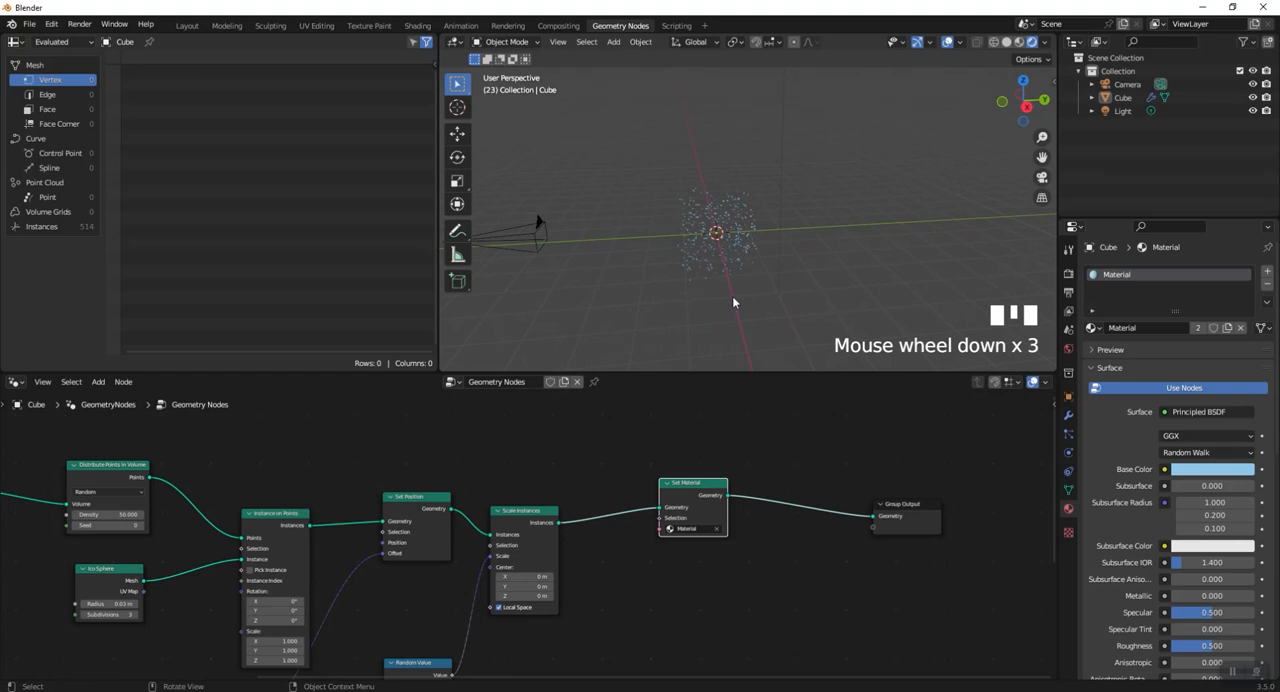
- Move the point light down to just beside the particle cloud's upper edge, working in the right side view
key("KP_3")
left_click_drag(820, 91, 720, 138)
scroll(814, 156, "down", 2)
middle_click_drag(814, 157, 805, 220, "shift")
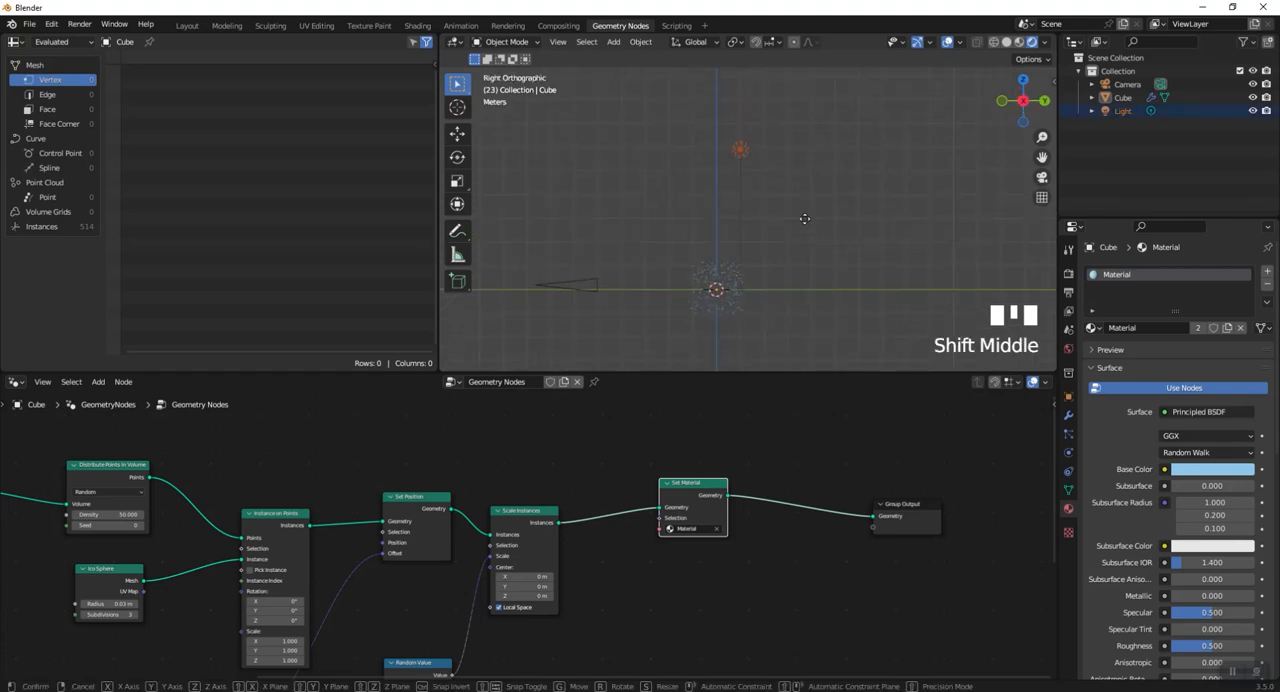
key("g")
left_click(824, 342)
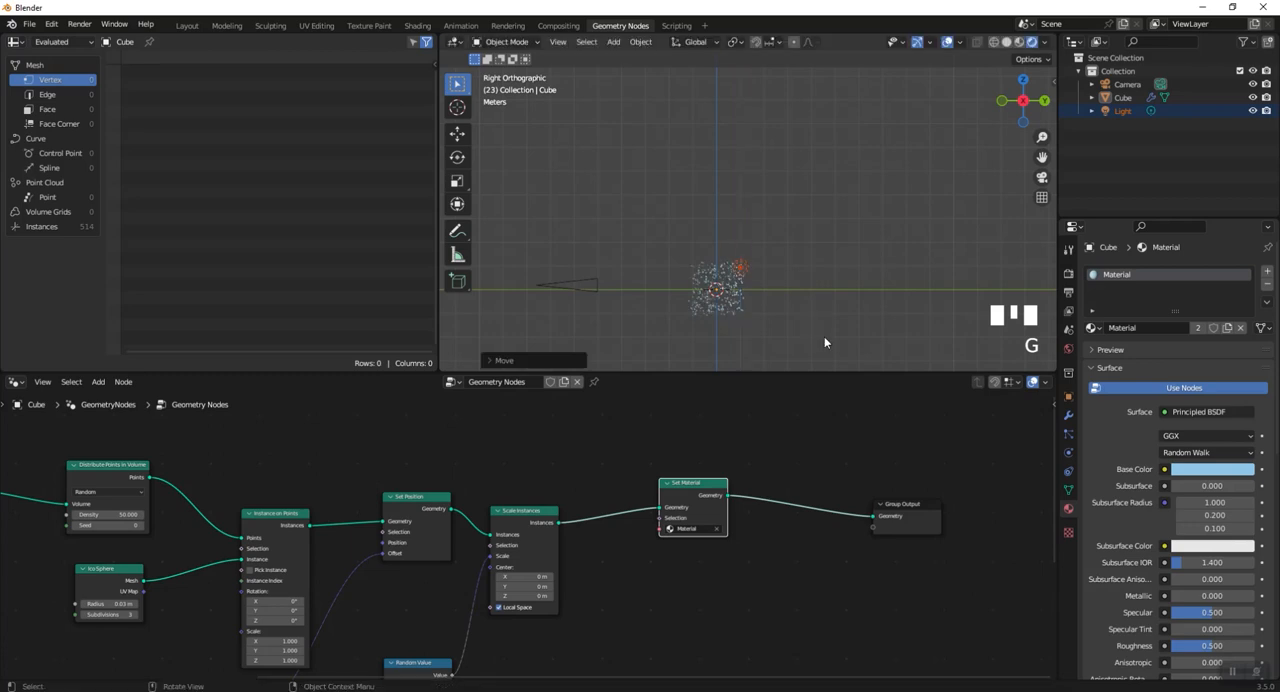
- Select the light and move it about -4 m along X in top view to line it up with the particles' centre
left_click(1123, 111)
middle_click_drag(812, 312, 767, 324)
scroll(767, 324, "up", 3)
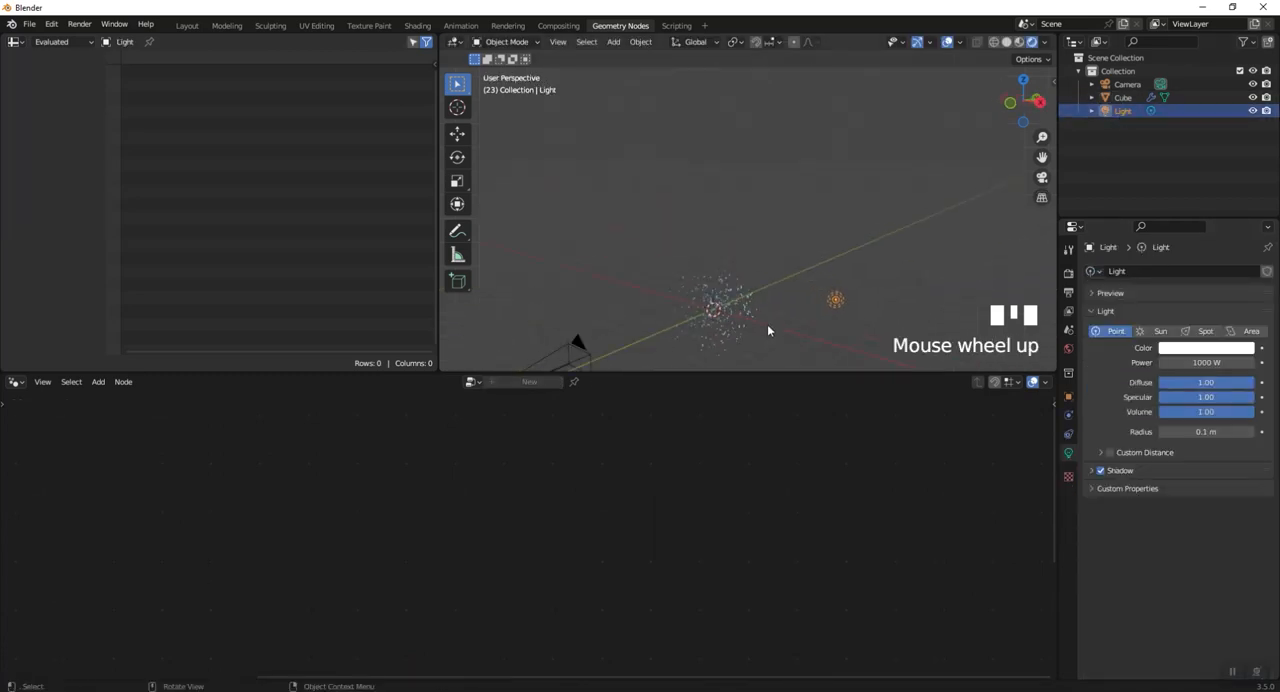
key("KP_7")
key("g")
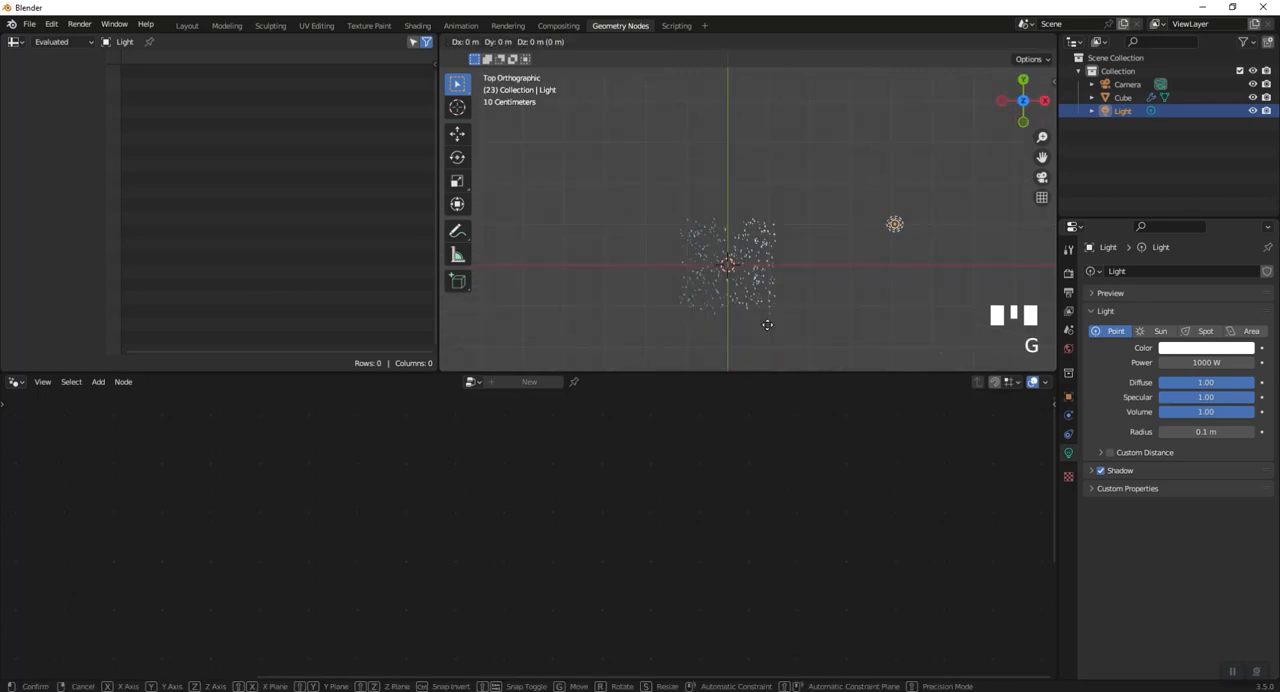
key("y")
key("x")
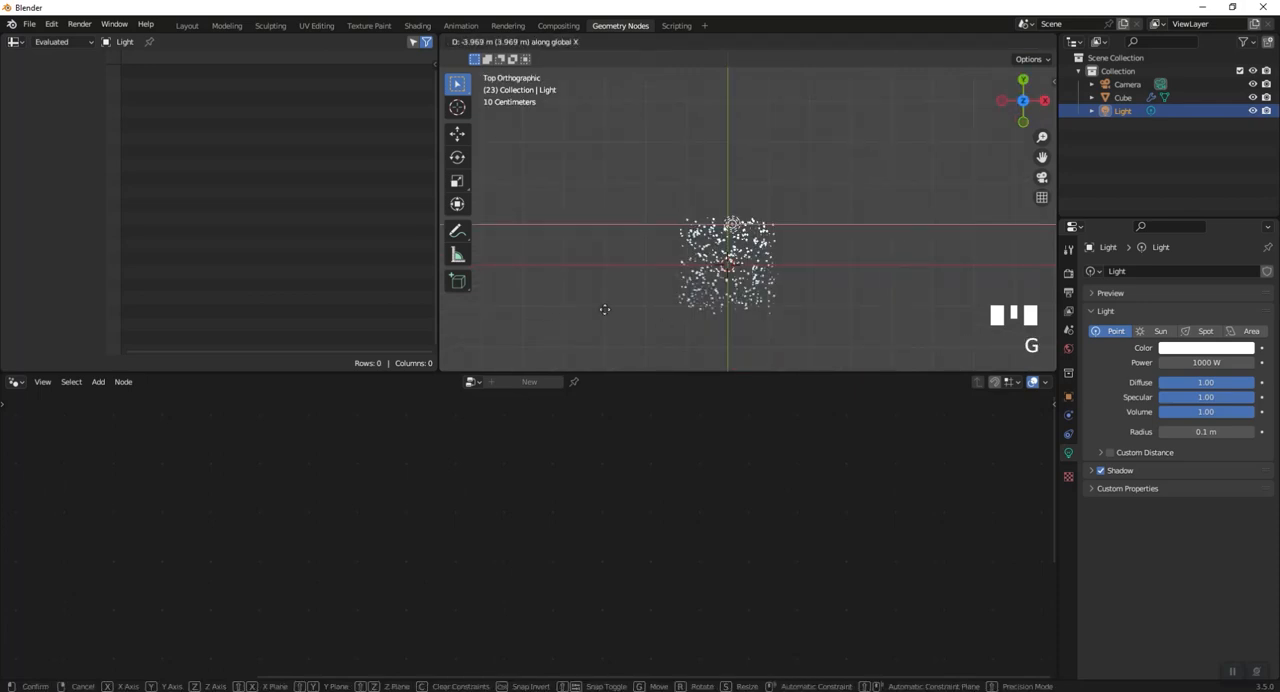
left_click(600, 311)
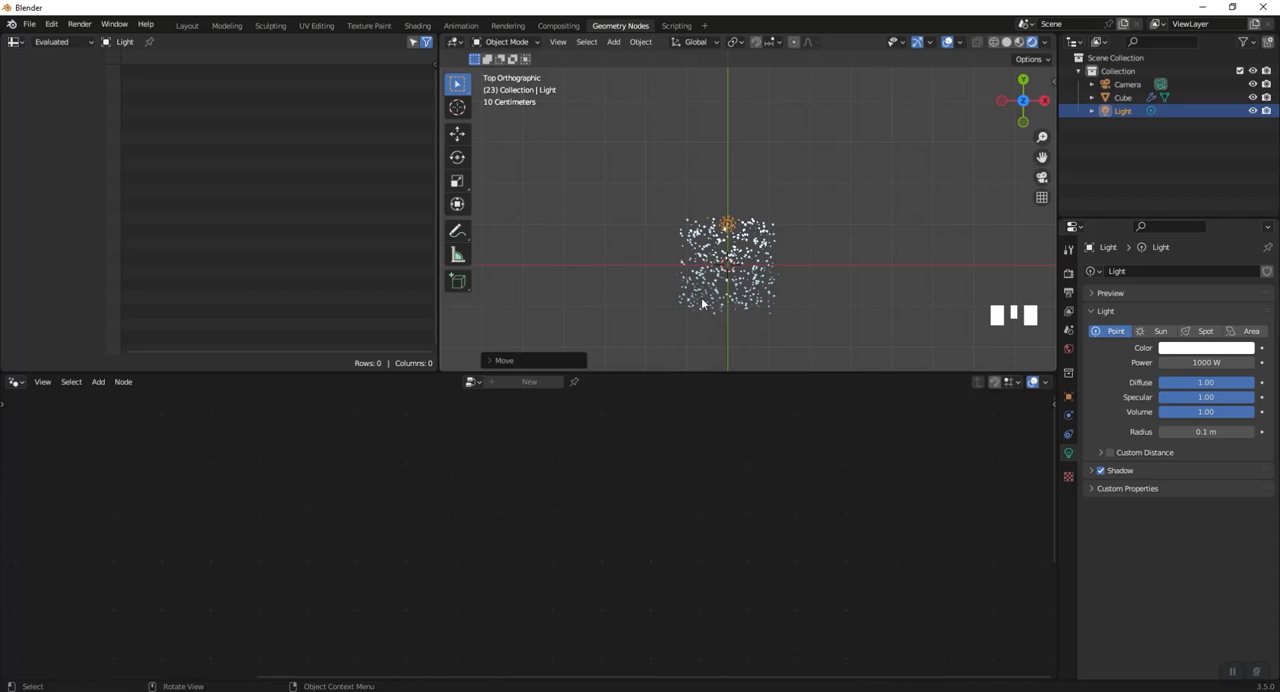
- Centre the light over the particles by moving it about -1 m along Y and raise it about 1 m along Z
key("g")
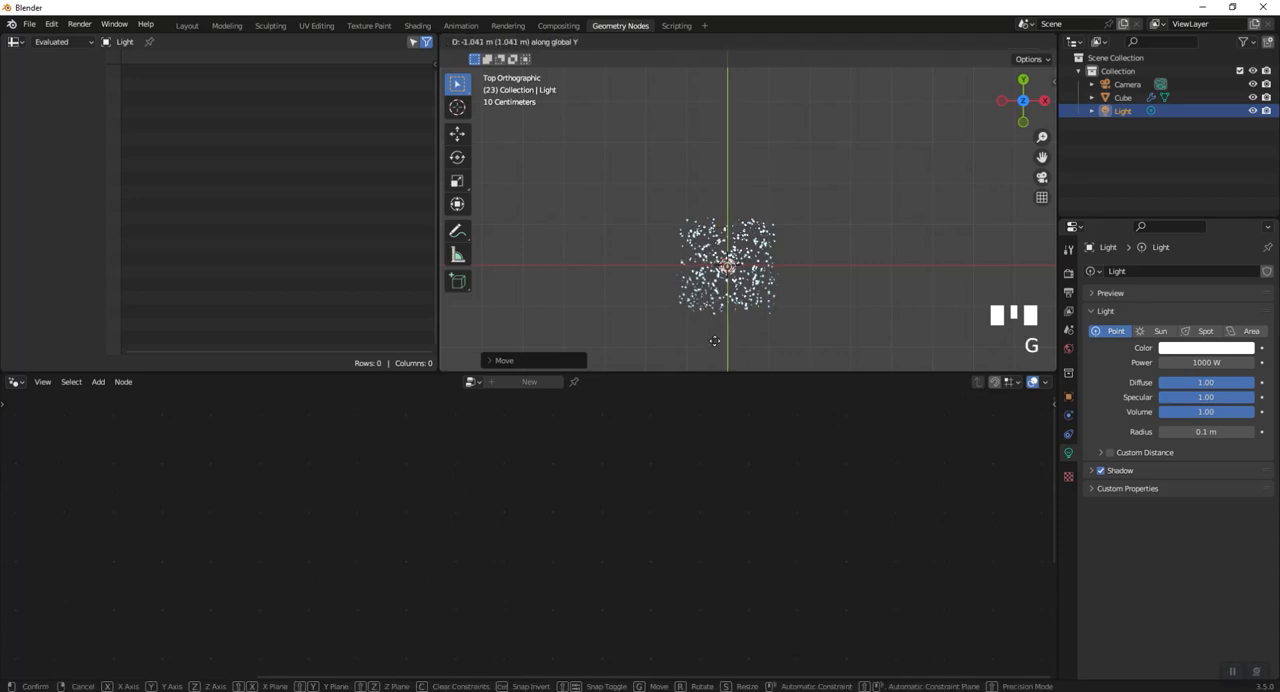
left_click(796, 323)
key("KP_3")
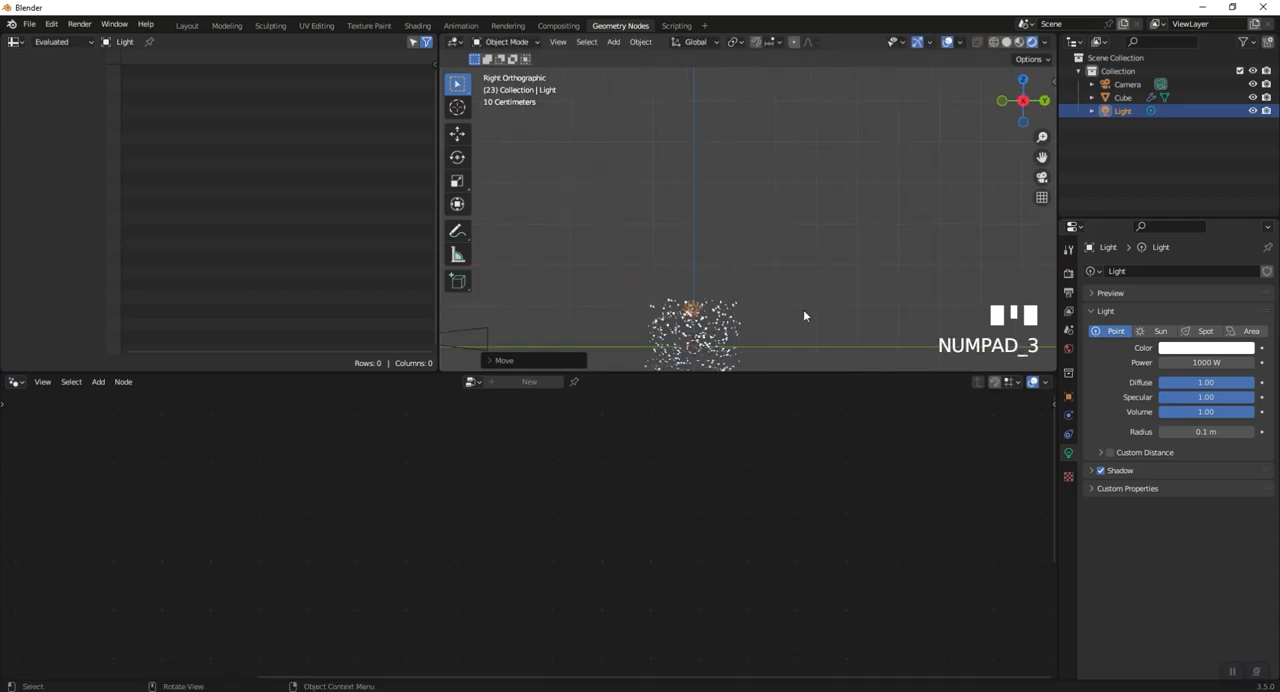
key("g")
key("y")
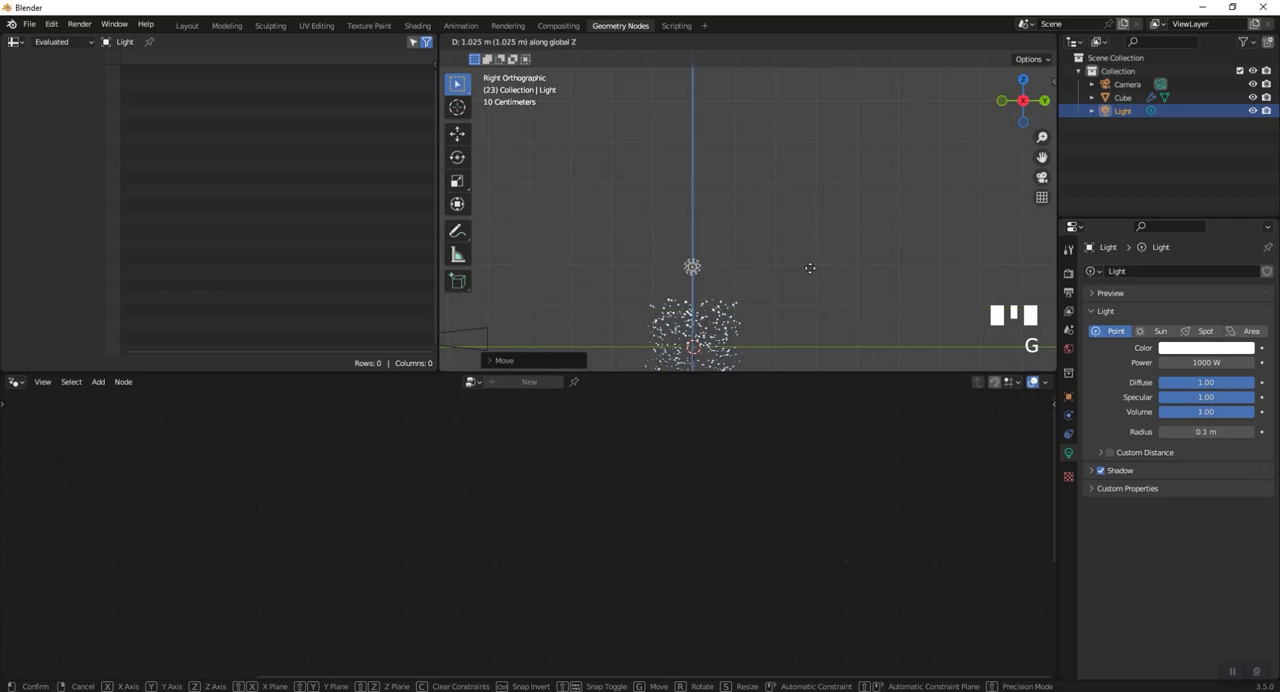
left_click(810, 264)
- Look through the camera and set the world background strength to 0
middle_click_drag(809, 263, 901, 173, "shift")
left_click(1042, 177)
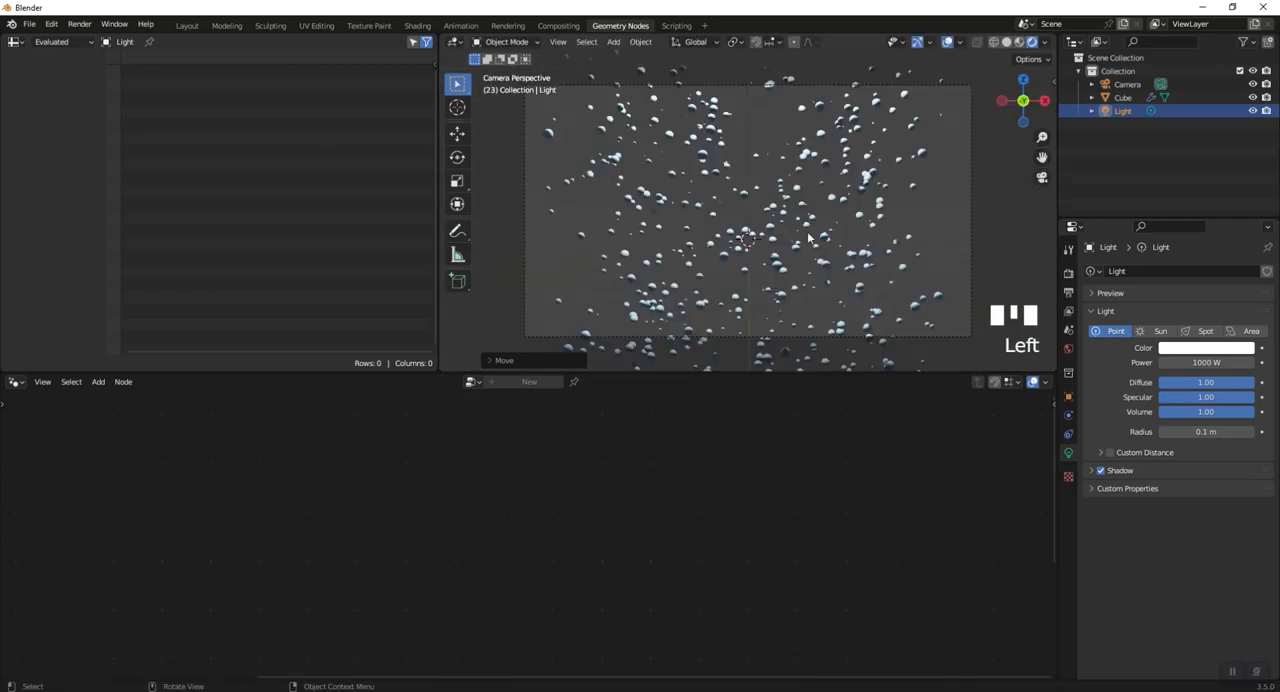
left_click(1068, 348)
left_click_drag(1218, 378, 1150, 378)
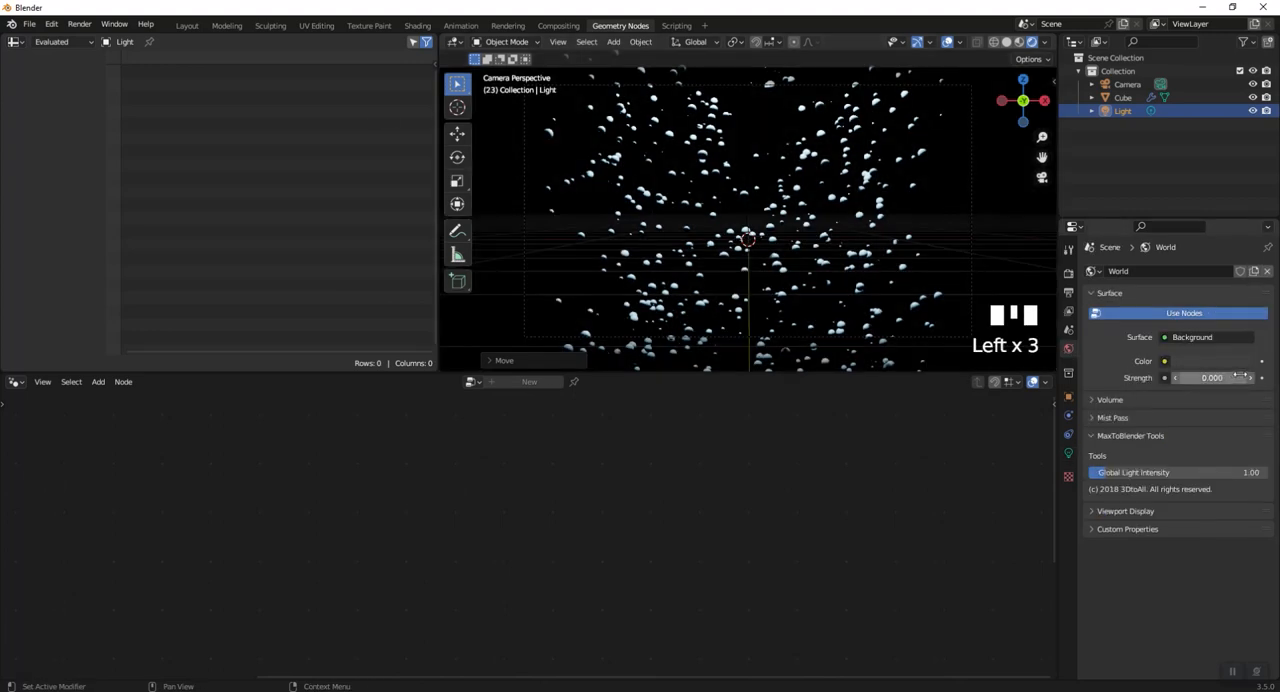
- Render a still image of the particles, inspect it and close the render window
left_click(79, 23)
left_click(95, 39)
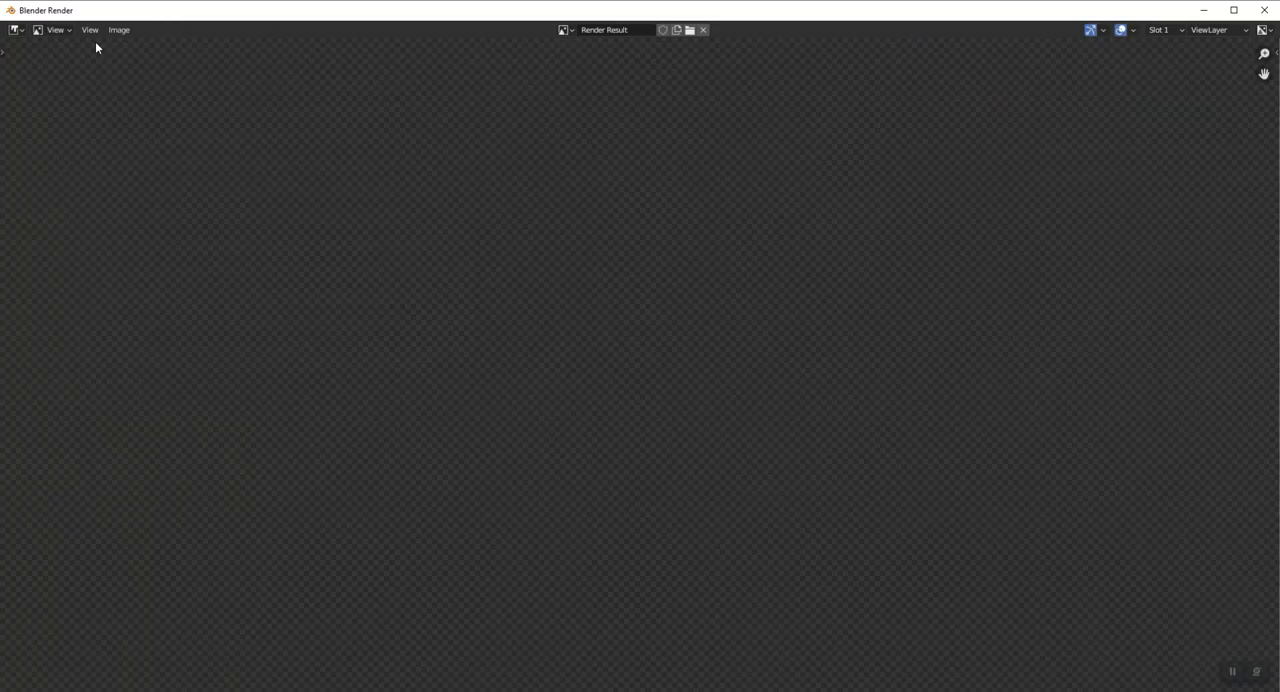
left_click(1266, 10)
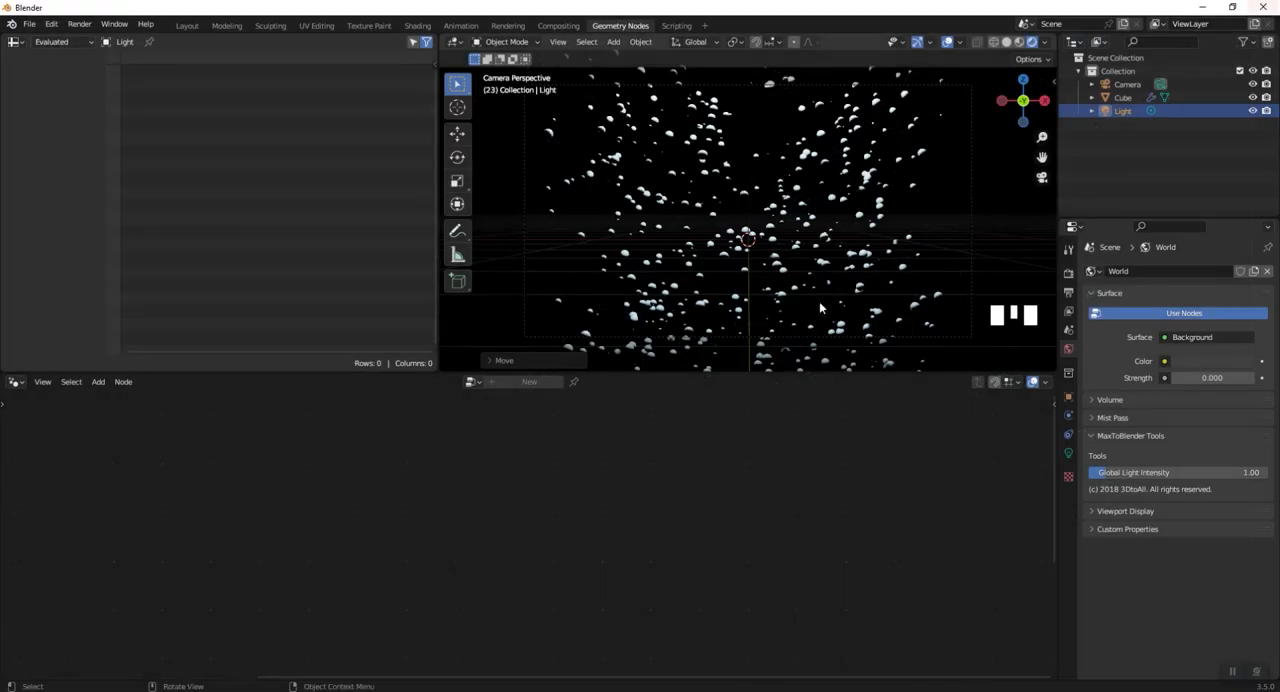
- Select the particle cube and insert a Set Shade Smooth node between Set Material and Group Output
left_click(681, 214)
middle_click_drag(737, 540, 648, 534)
key("shift+a")
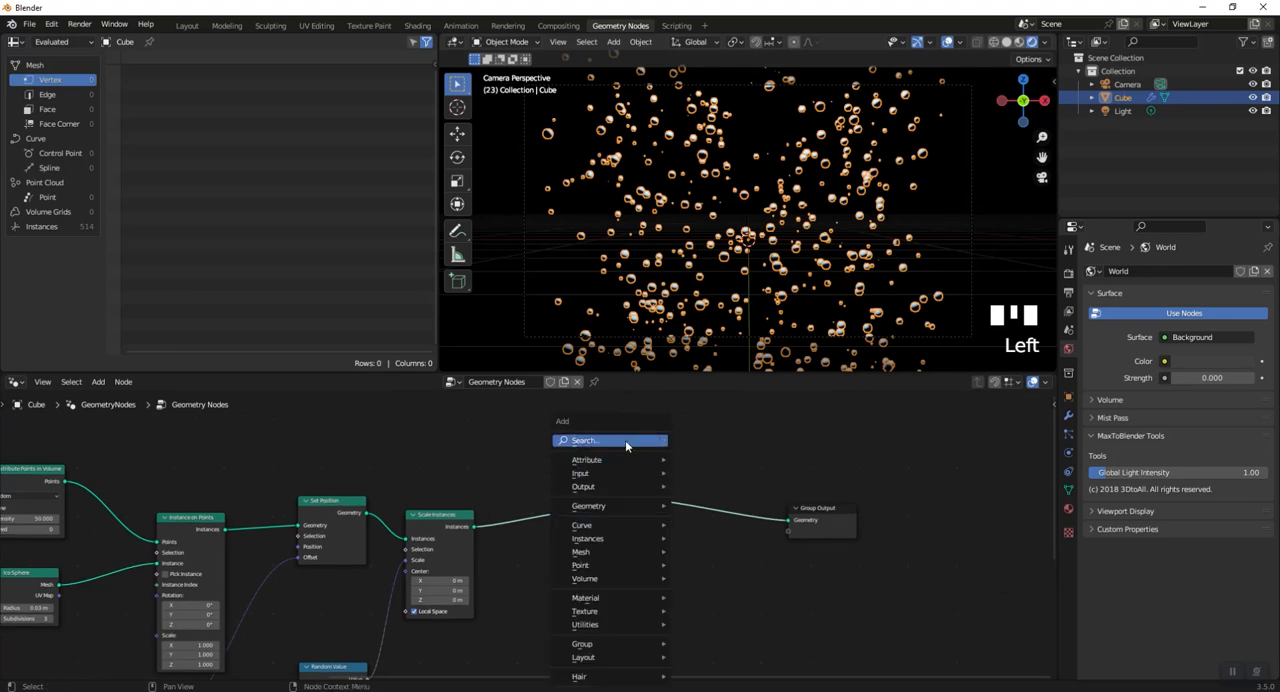
type("set")
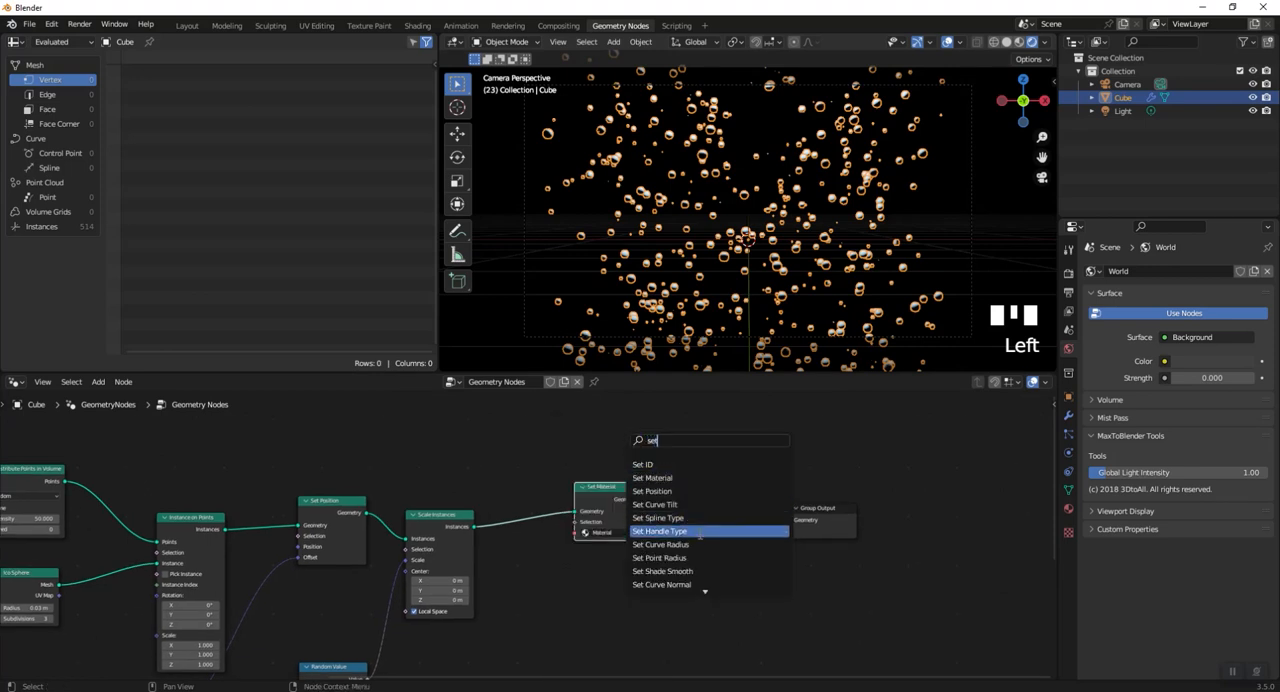
left_click(702, 569)
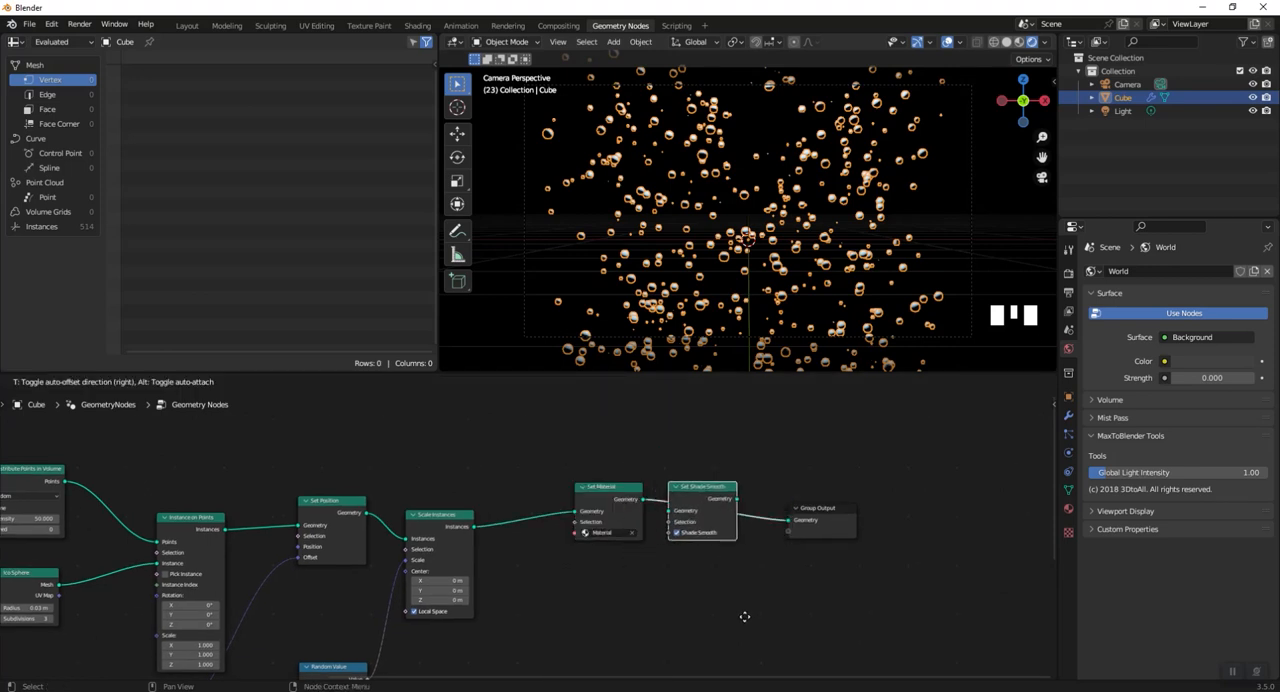
left_click(756, 461)
- Render a still image to check the smooth shading, close it and set the world background strength to 0.1
left_click(80, 24)
left_click(100, 38)
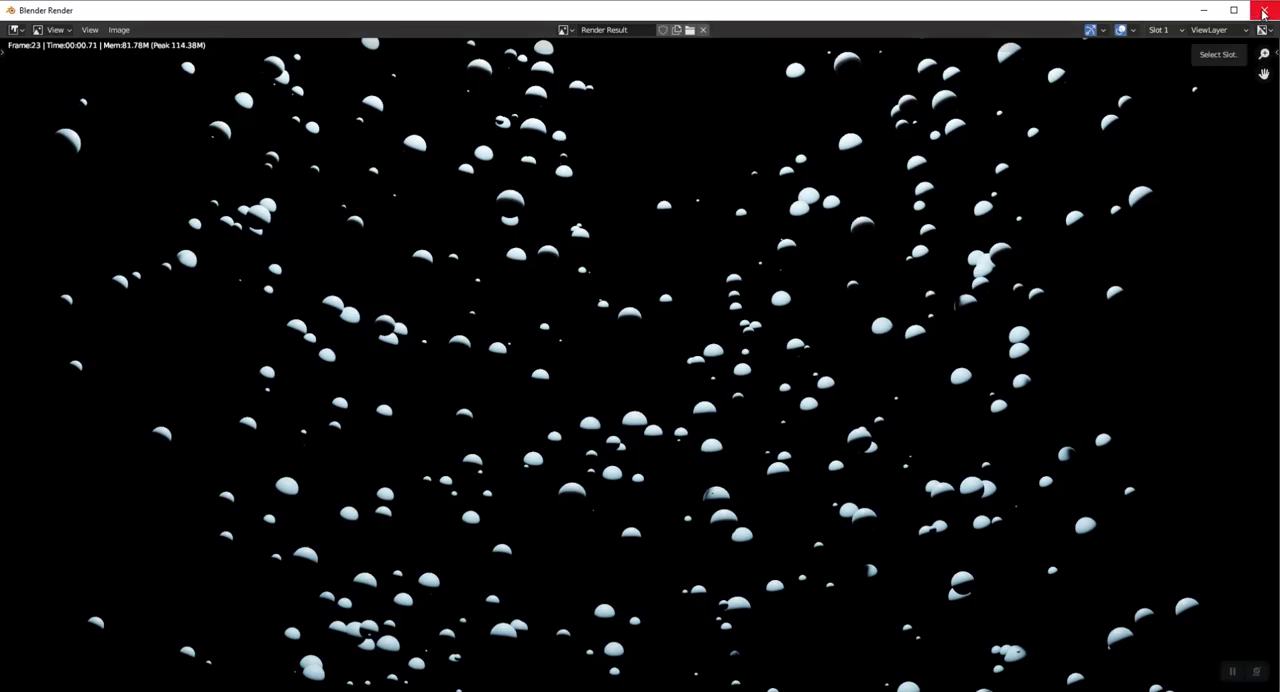
left_click(1264, 10)
left_click(1213, 377)
left_click(1213, 378)
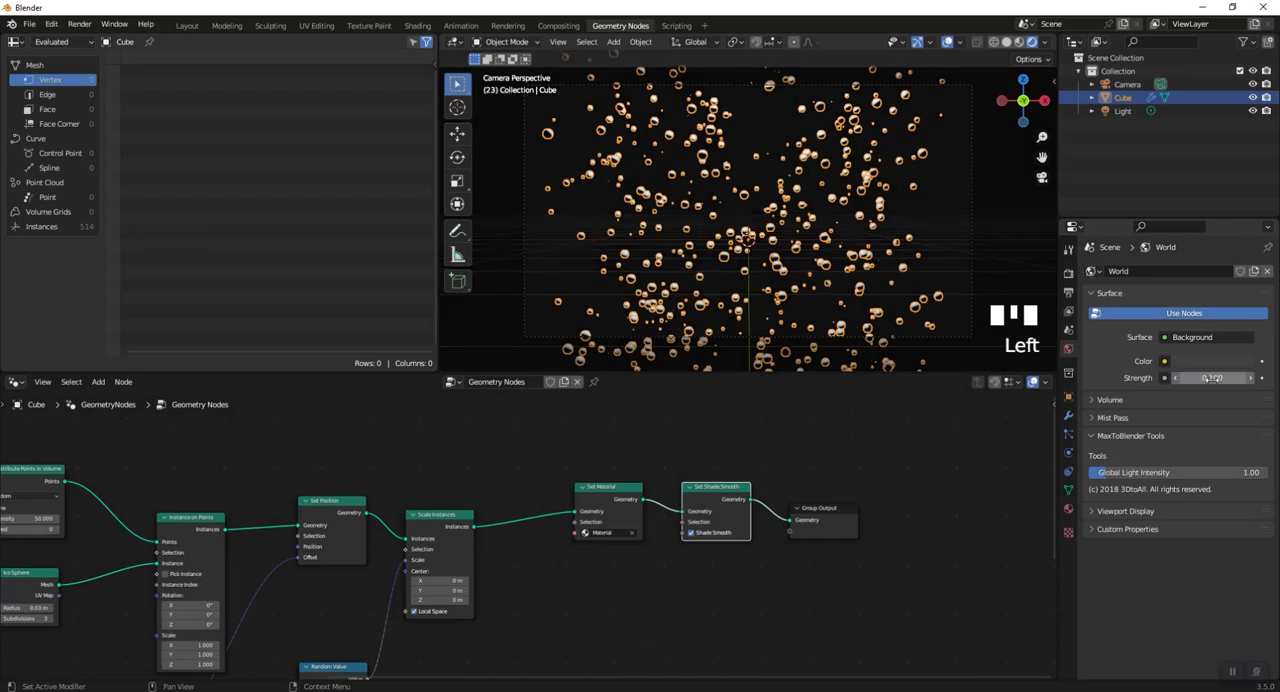
- Switch to top view and add an area light at the centre of the particles
middle_click_drag(820, 375, 802, 276)
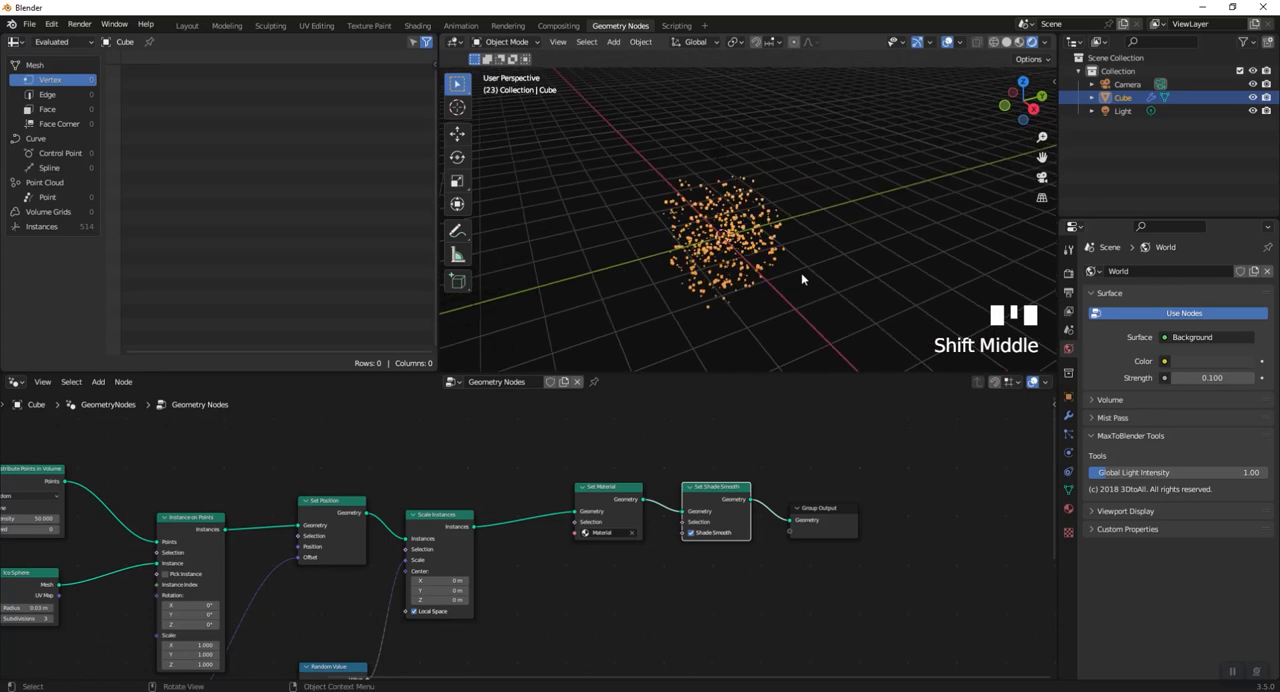
key("shift+a")
key("KP_7")
key("shift+a")
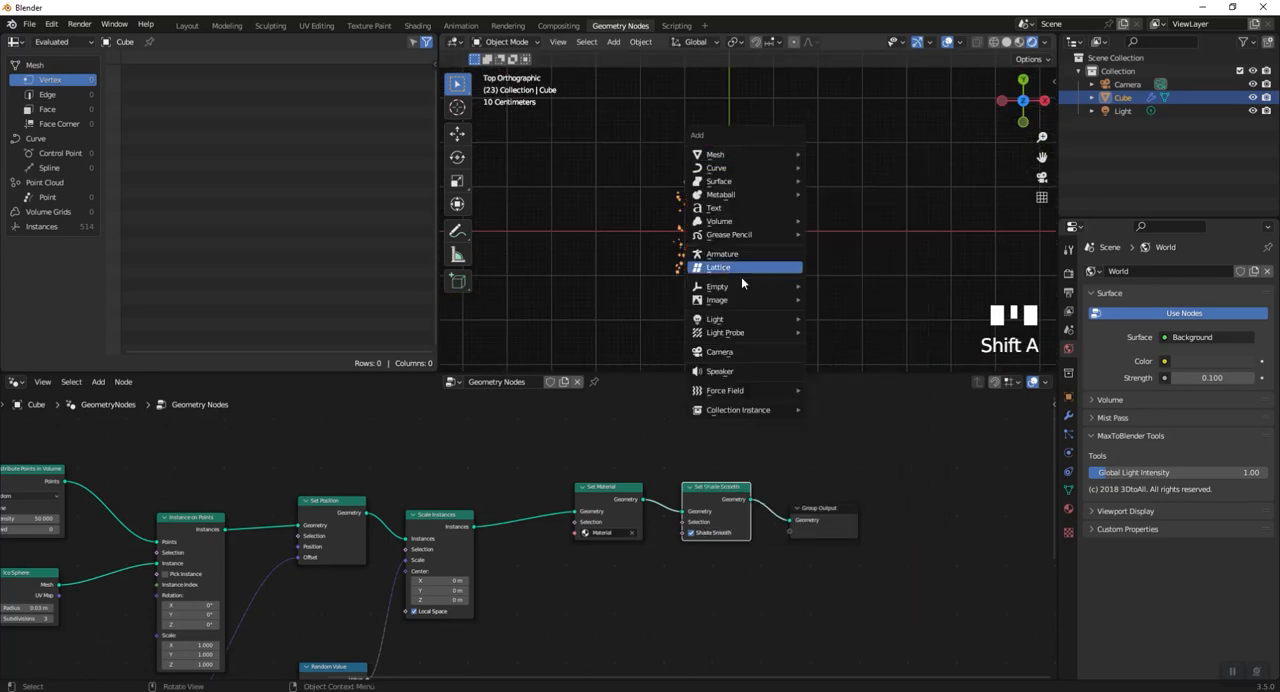
mouse_move(760, 321)
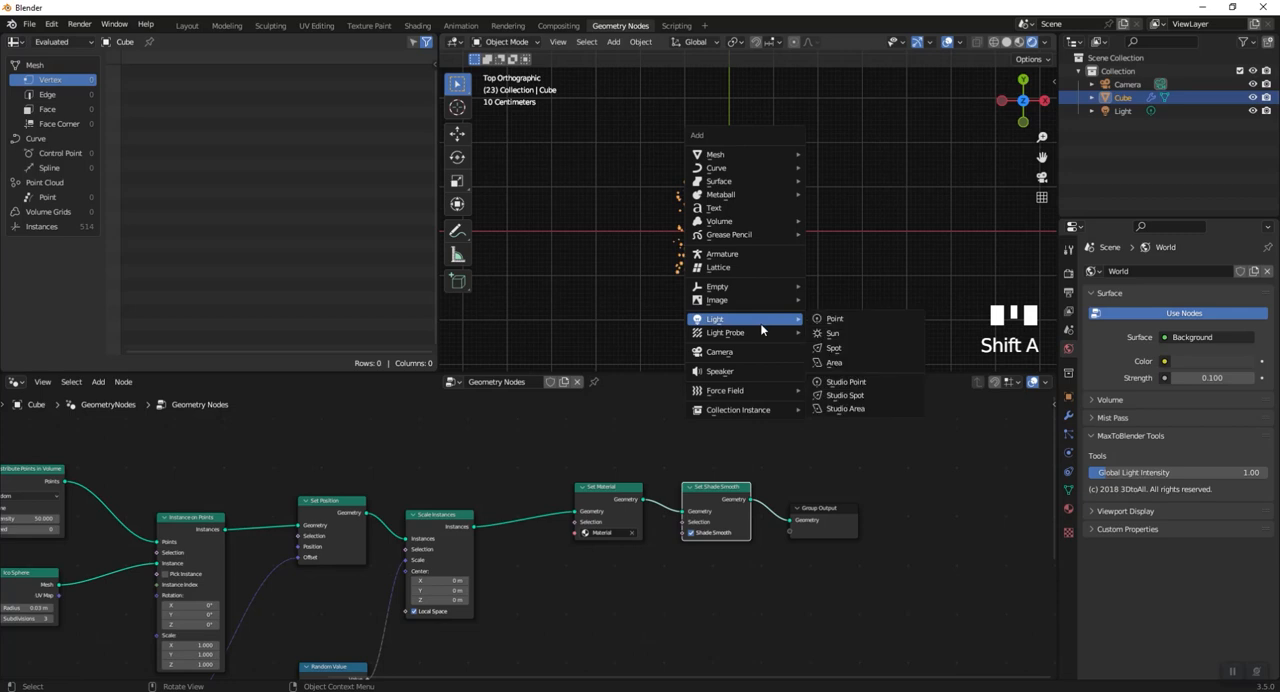
left_click(849, 364)
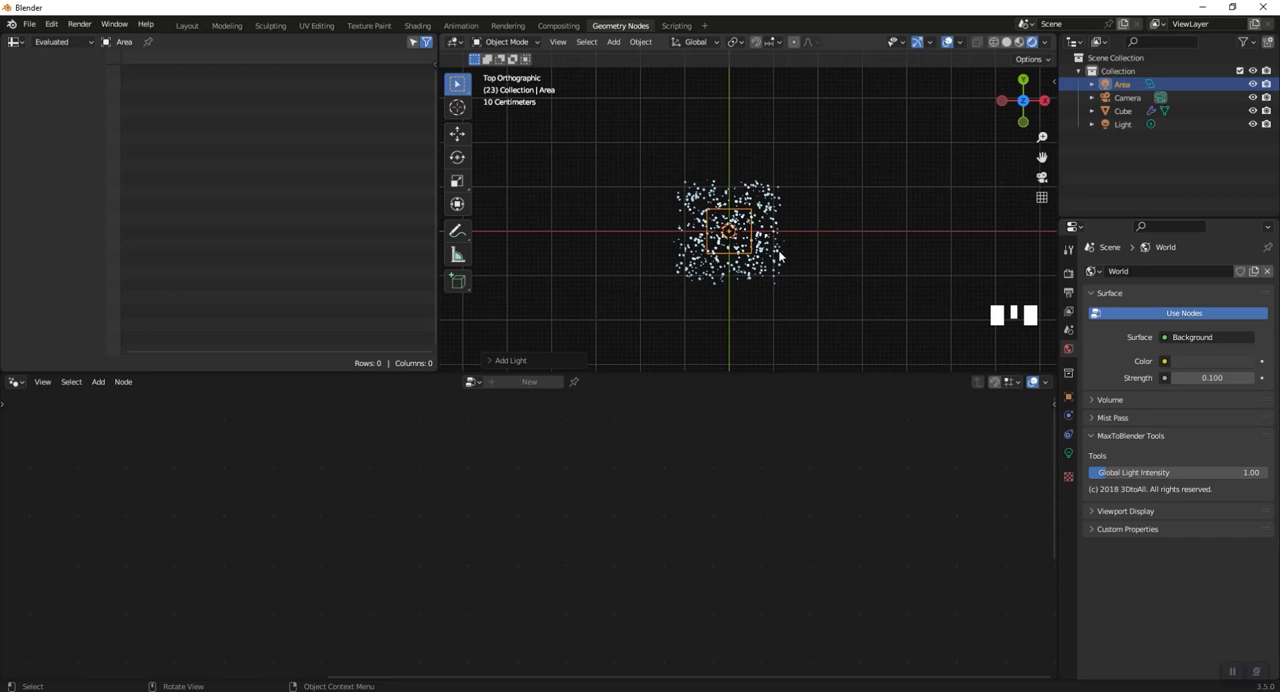
- Rotate the area light 90° about Y and move it along X to the positive side of the particles
type("ry90")
key("Return")
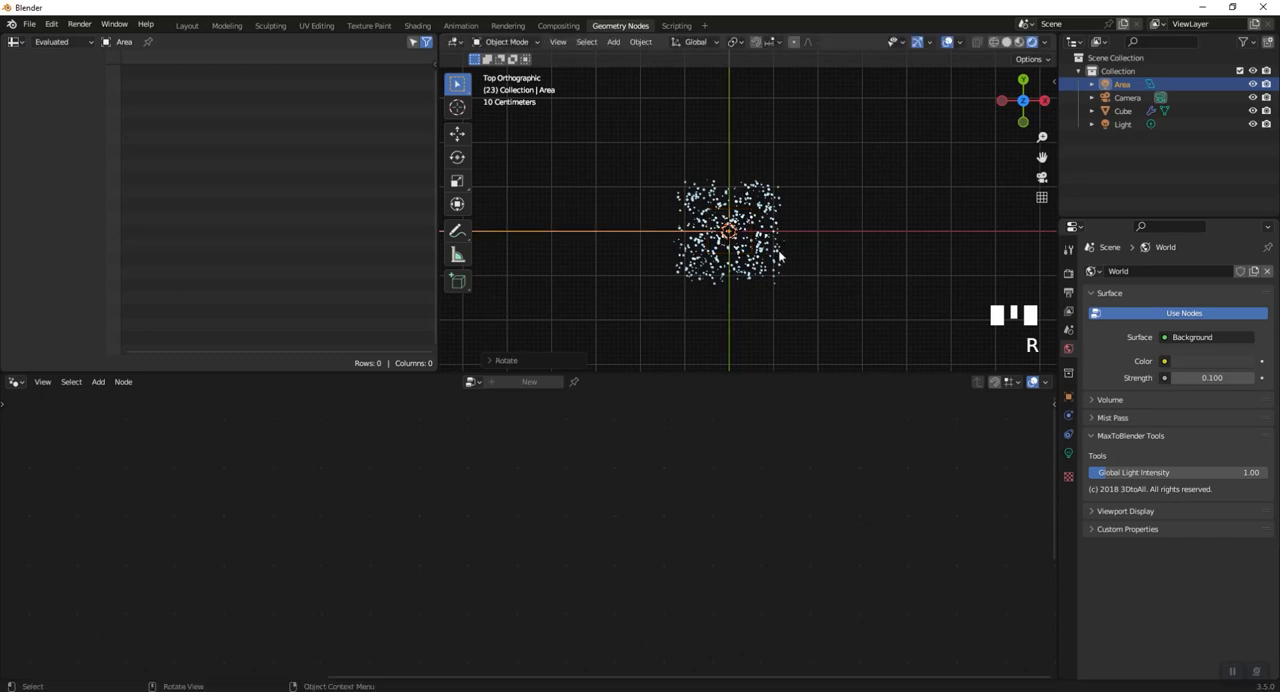
key("g")
key("x")
left_click(911, 249)
middle_click_drag(846, 289, 800, 148)
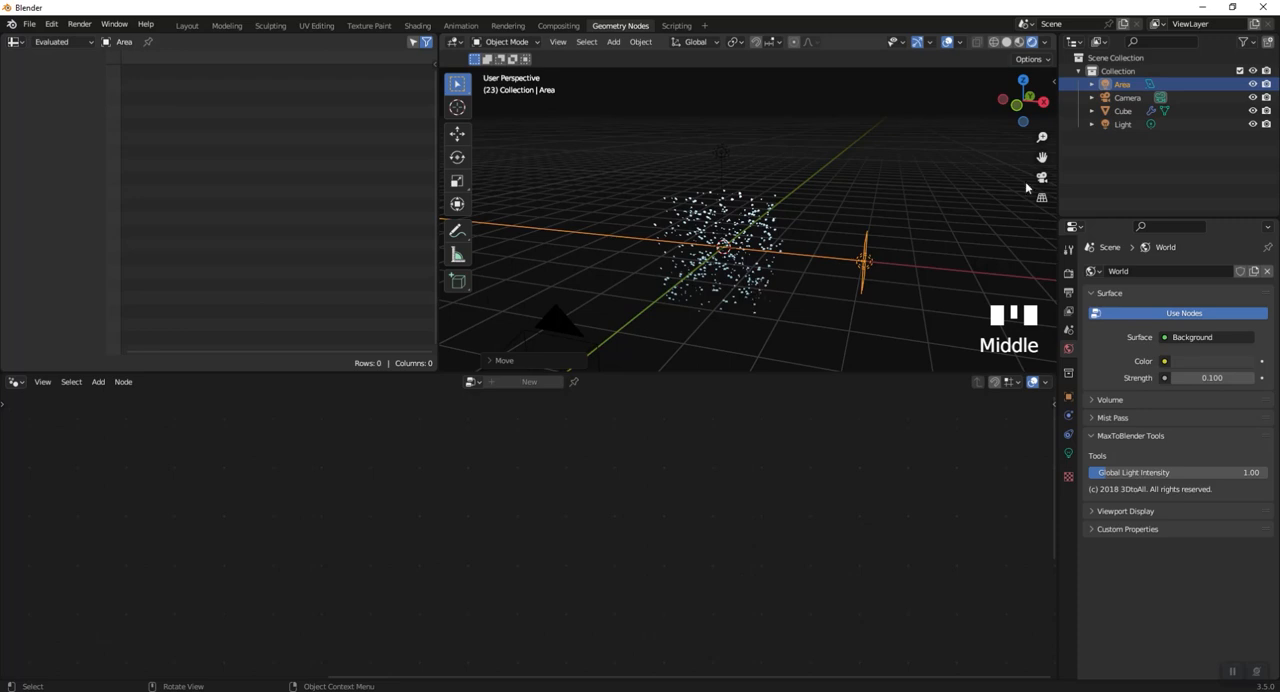
- Set the area light's power to 1000 W
left_click(1068, 453)
double_click(1203, 362)
type("1000")
key("Return")
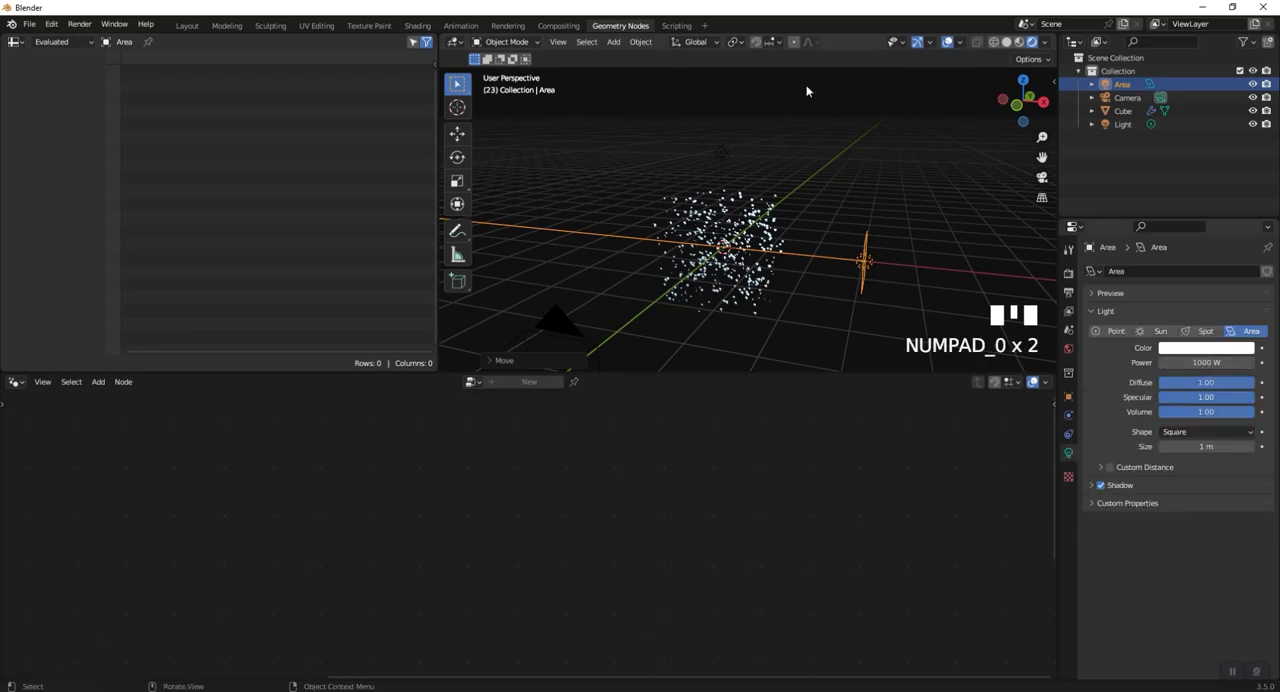
- Play the animation through the camera view to check the lit particles, and stop it
left_click(1042, 178)
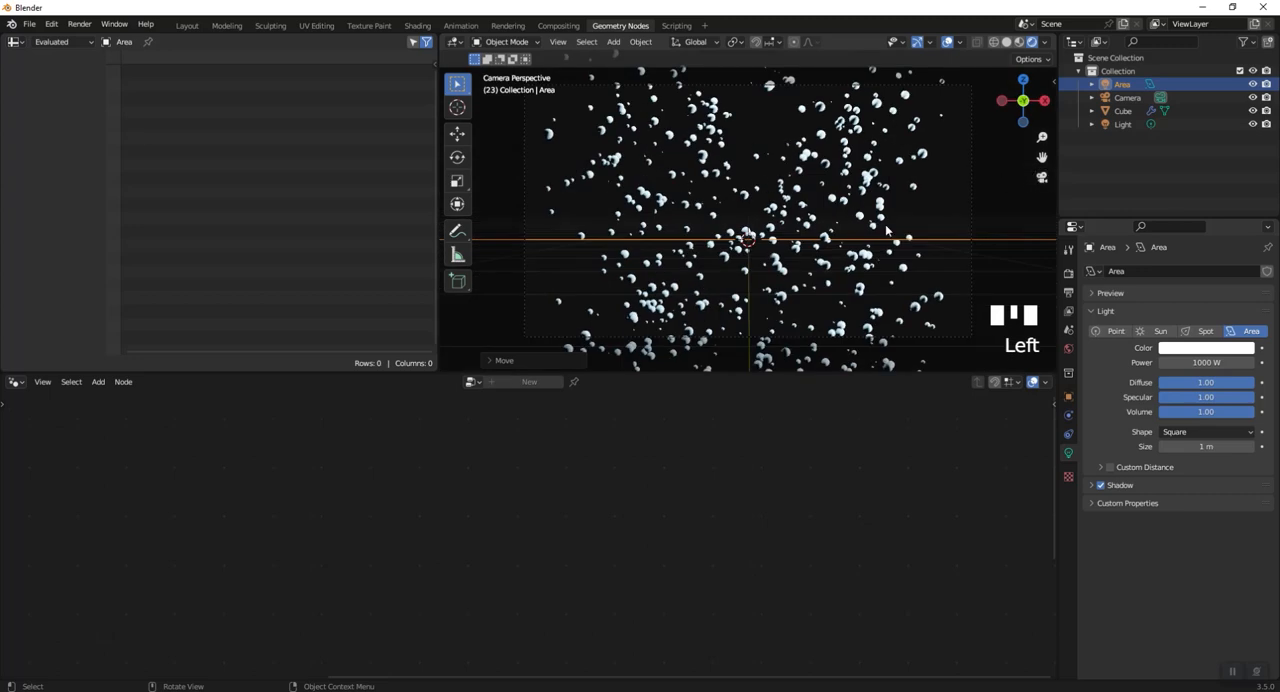
key("space")
key("space")
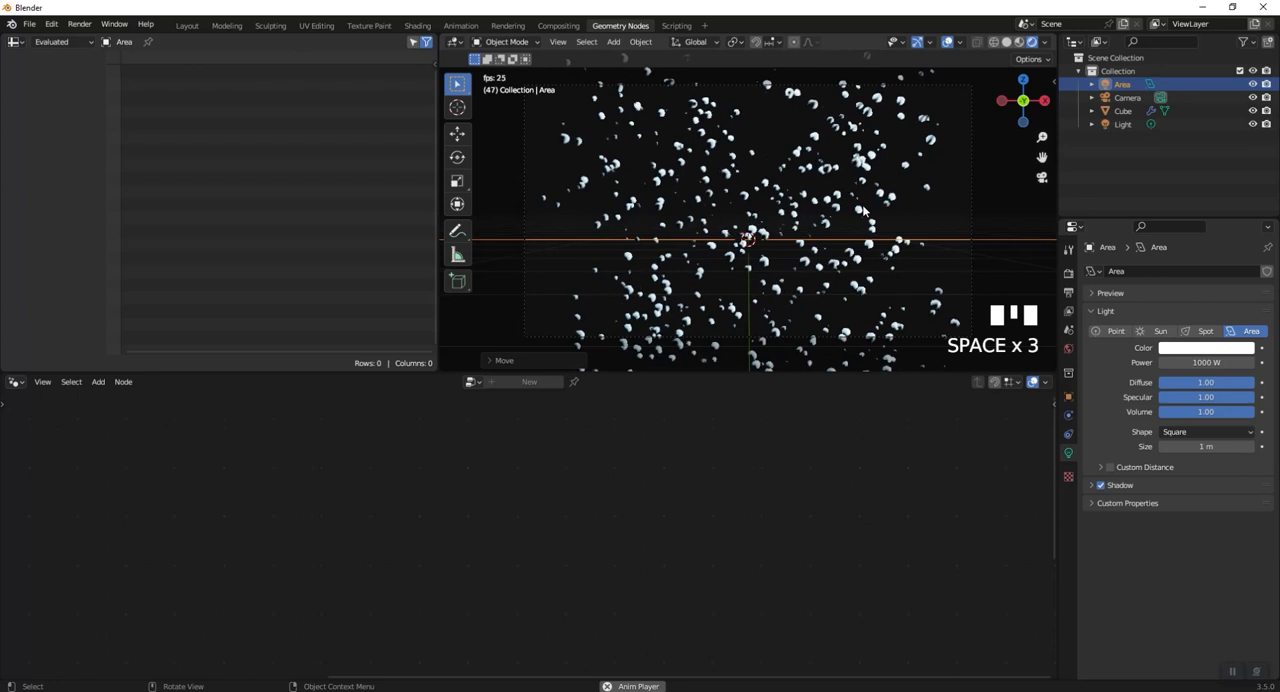
scroll(864, 213, "up", 2)
key("space")
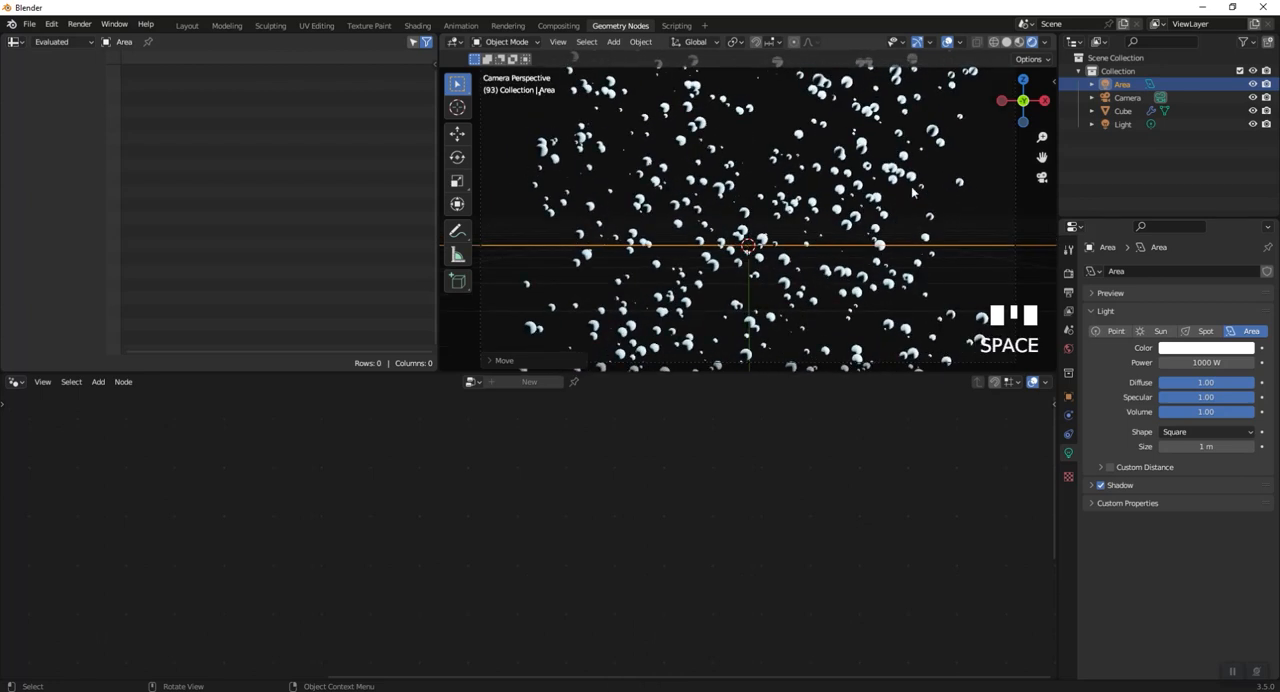
- Leave the camera view and set the area light's power to 5000 W
middle_click_drag(912, 192, 903, 206)
scroll(879, 217, "down", 2)
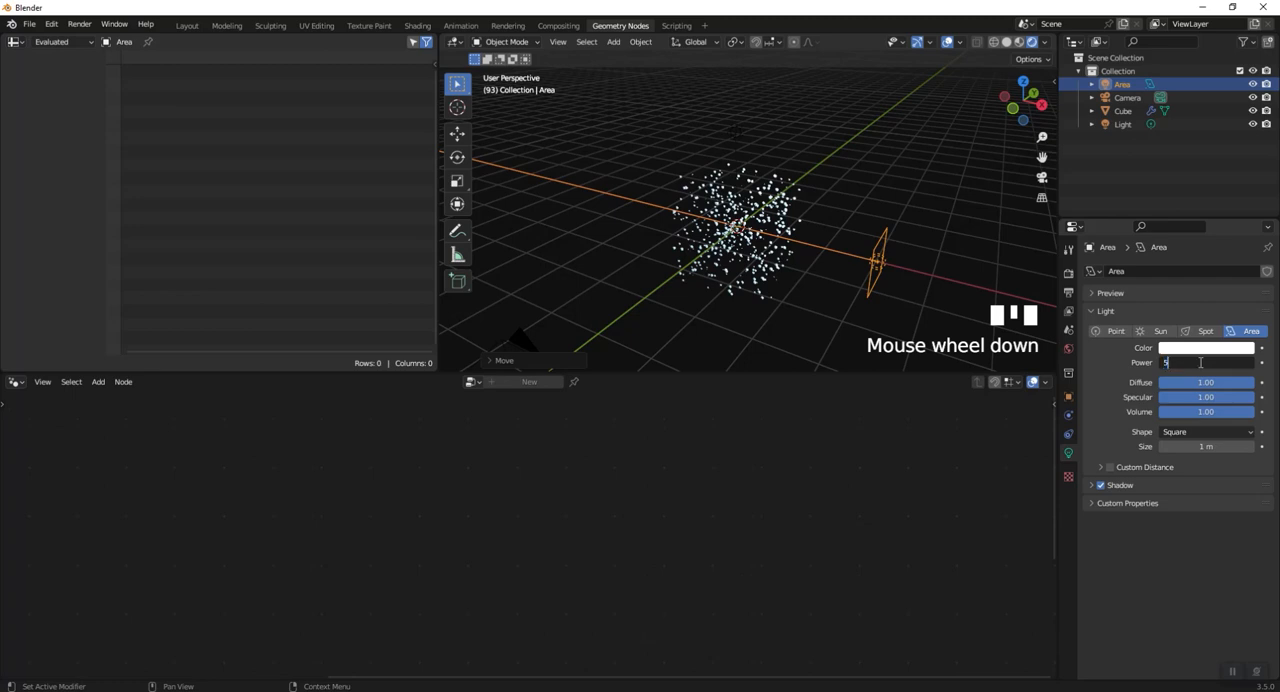
key("Return")
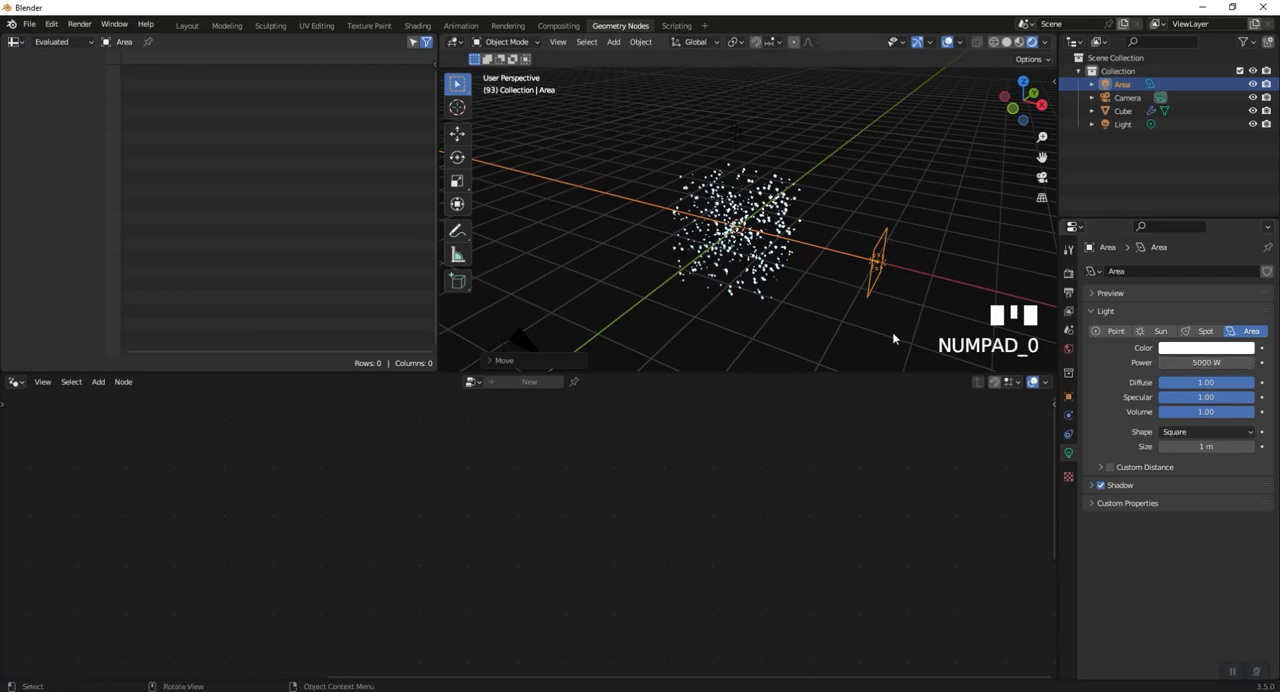
- Move the area light along X slightly closer to the particles
left_click(883, 265)
left_click(877, 256)
key("g")
key("x")
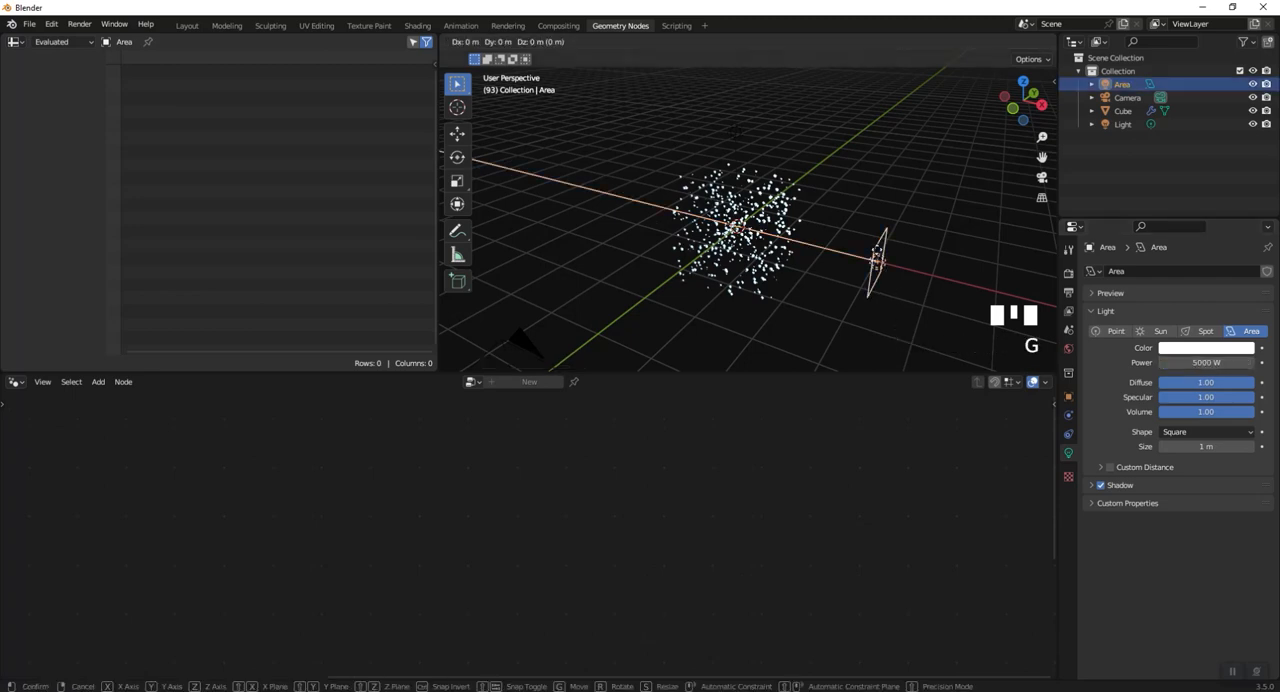
left_click(850, 262)
mouse_move(850, 265)
middle_mouse_down()
mouse_move(914, 269)
mouse_move(842, 288)
middle_mouse_up()
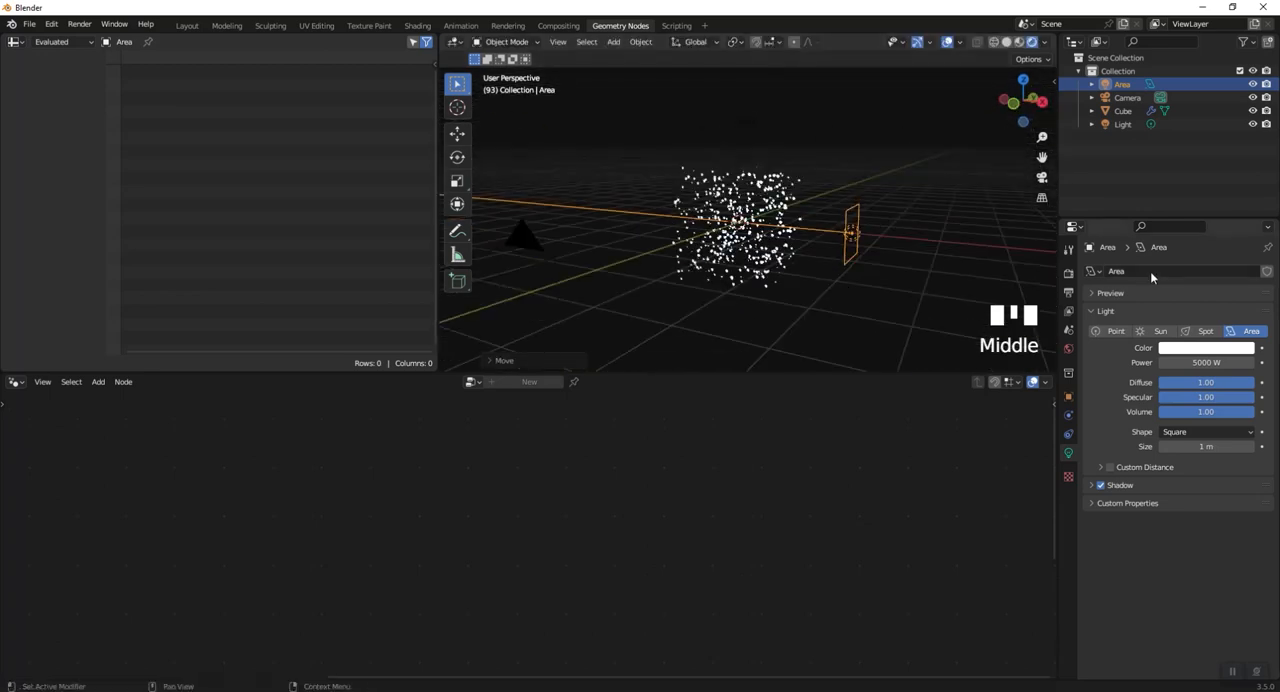
- Enable Bloom, Screen Space Reflections and Motion Blur in the Eevee render settings and inspect the glowing particles
left_click(1068, 276)
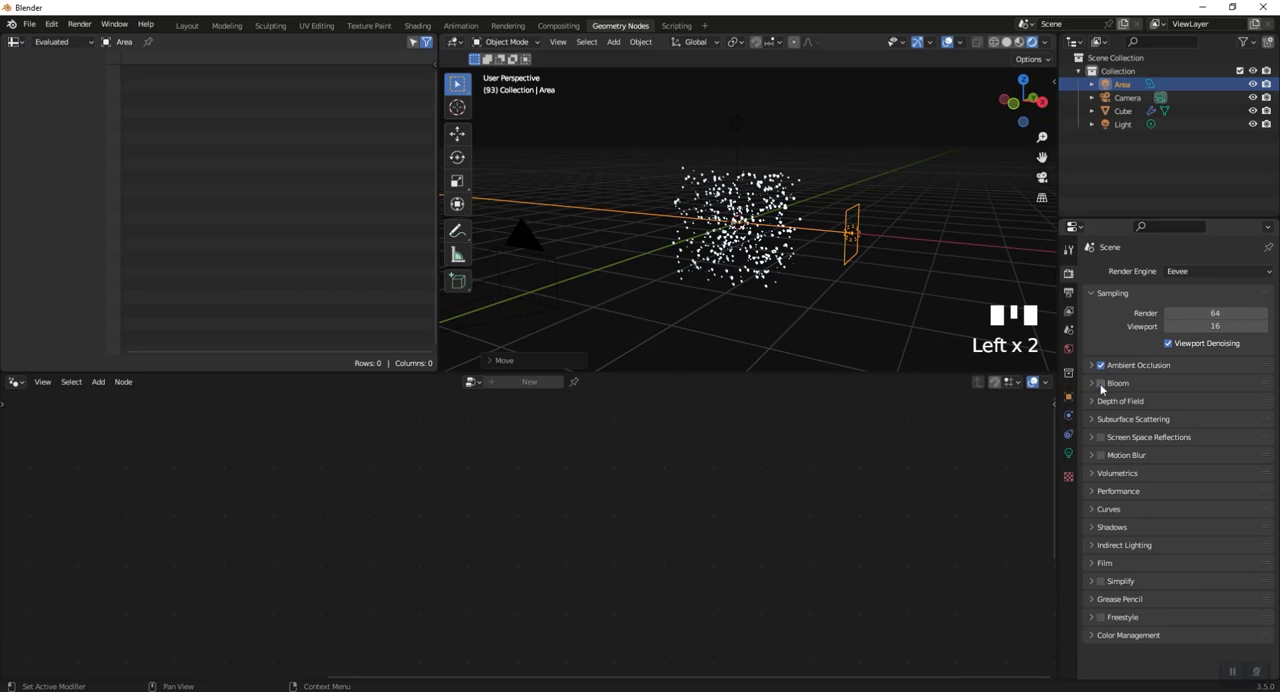
left_click(1100, 383)
left_click(1100, 437)
left_click(1100, 455)
scroll(822, 338, "up", 4)
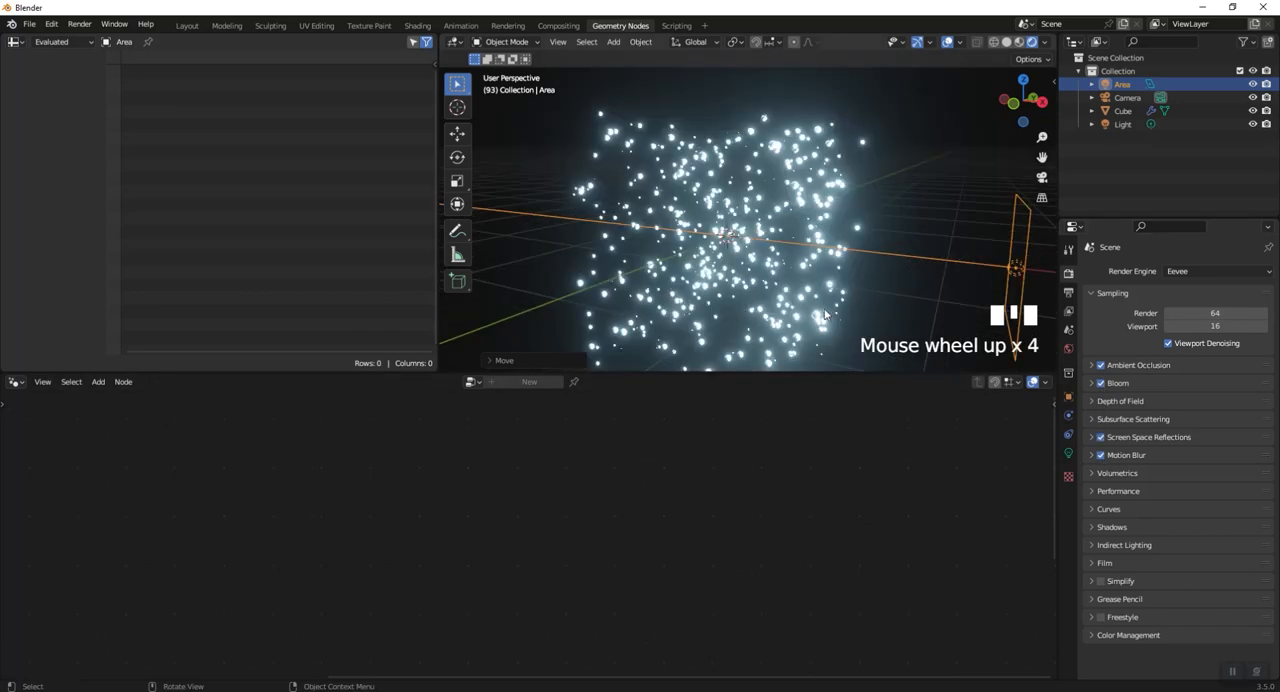
middle_click_drag(871, 264, 830, 222, "shift")
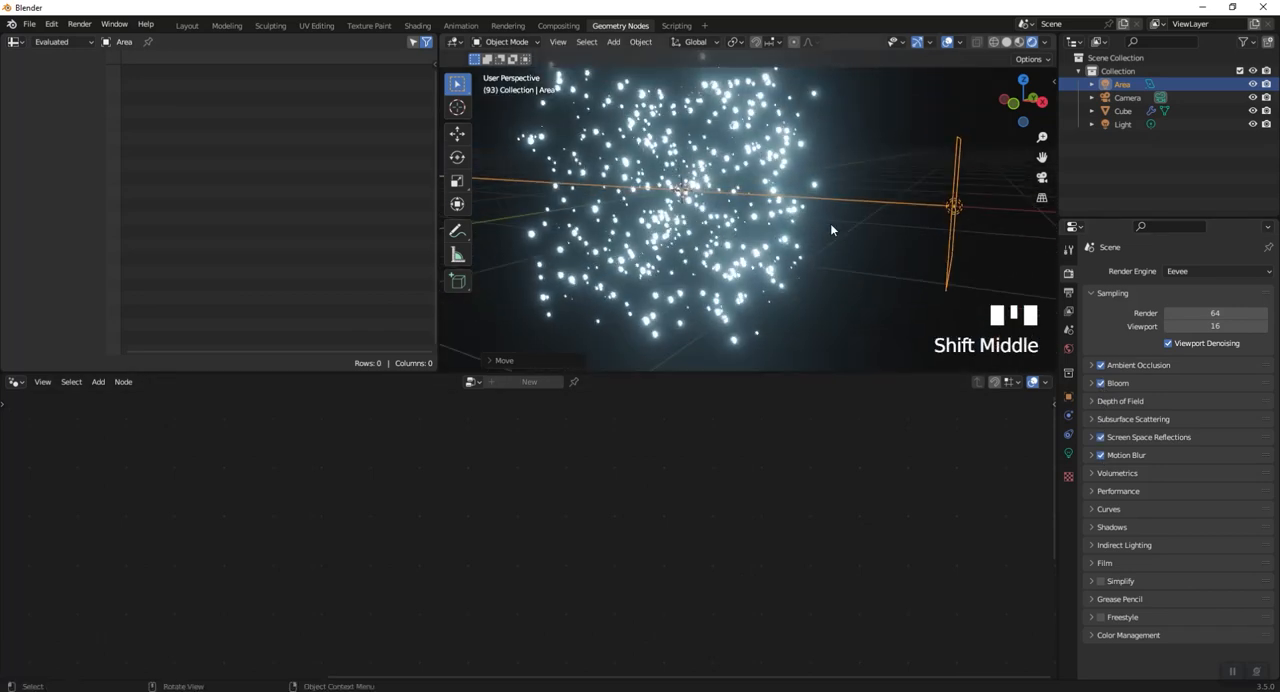
- Move the area light upward along the Z axis so it sits above the centre of the particles
middle_click_drag(964, 216, 899, 258, "shift")
left_click(980, 253)
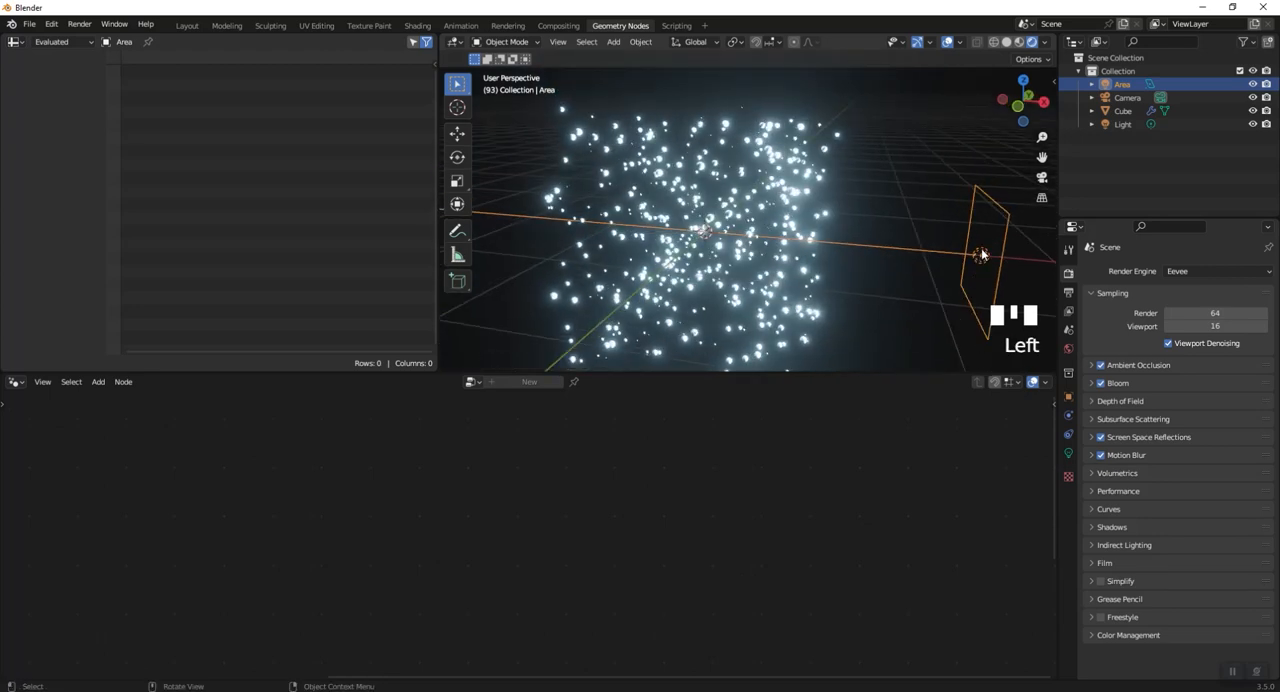
key("g")
key("z")
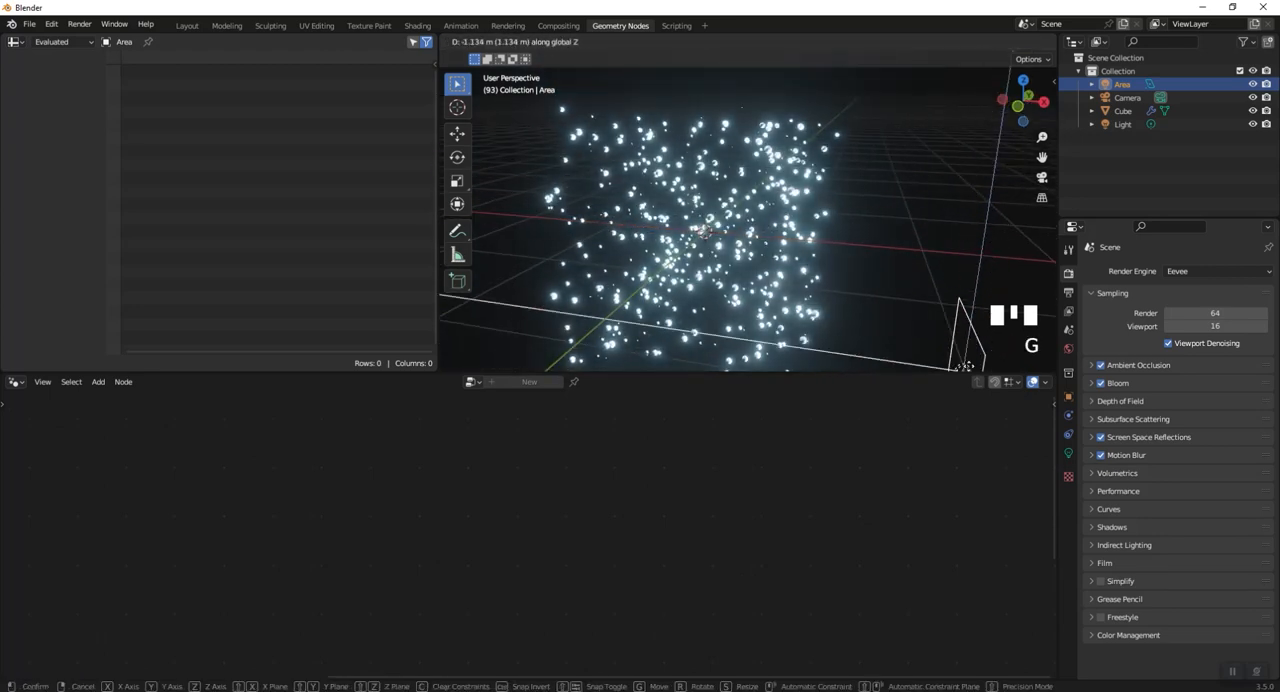
left_click(978, 115)
scroll(962, 122, "down", 3)
middle_click_drag(958, 118, 934, 191, "shift")
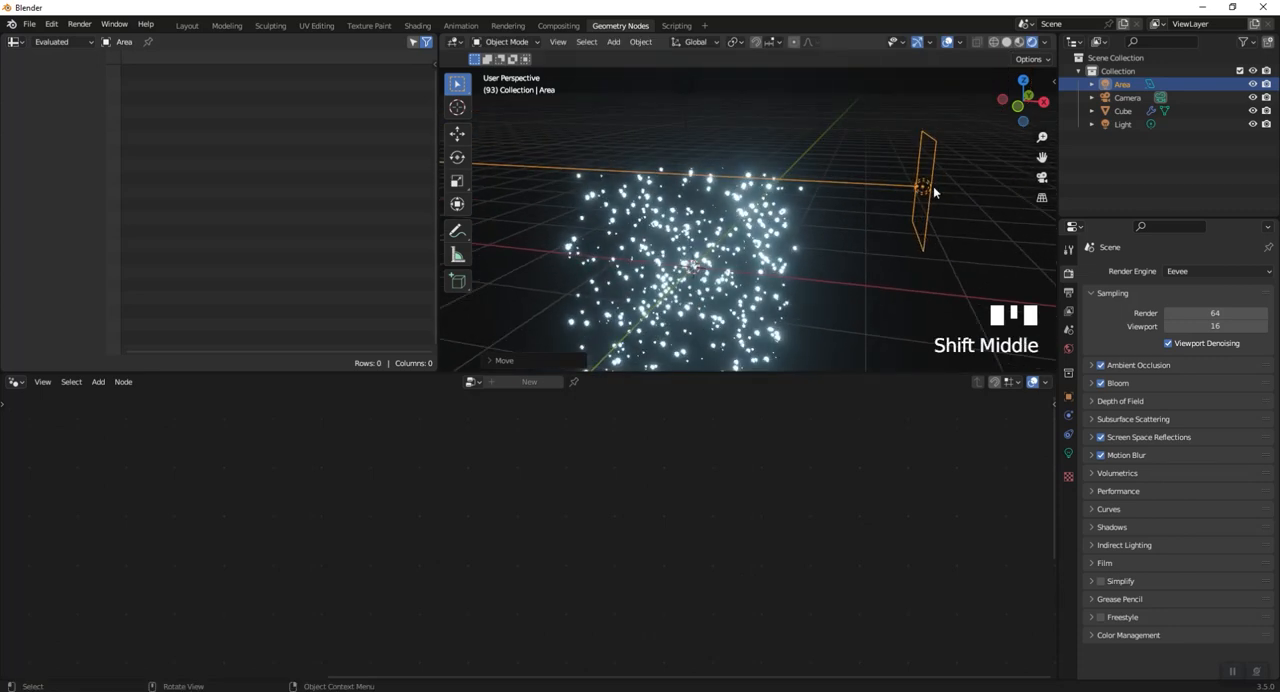
- Set the area light's power to 3000 W and inspect the lit particles
key("Delete")
key("ctrl+z")
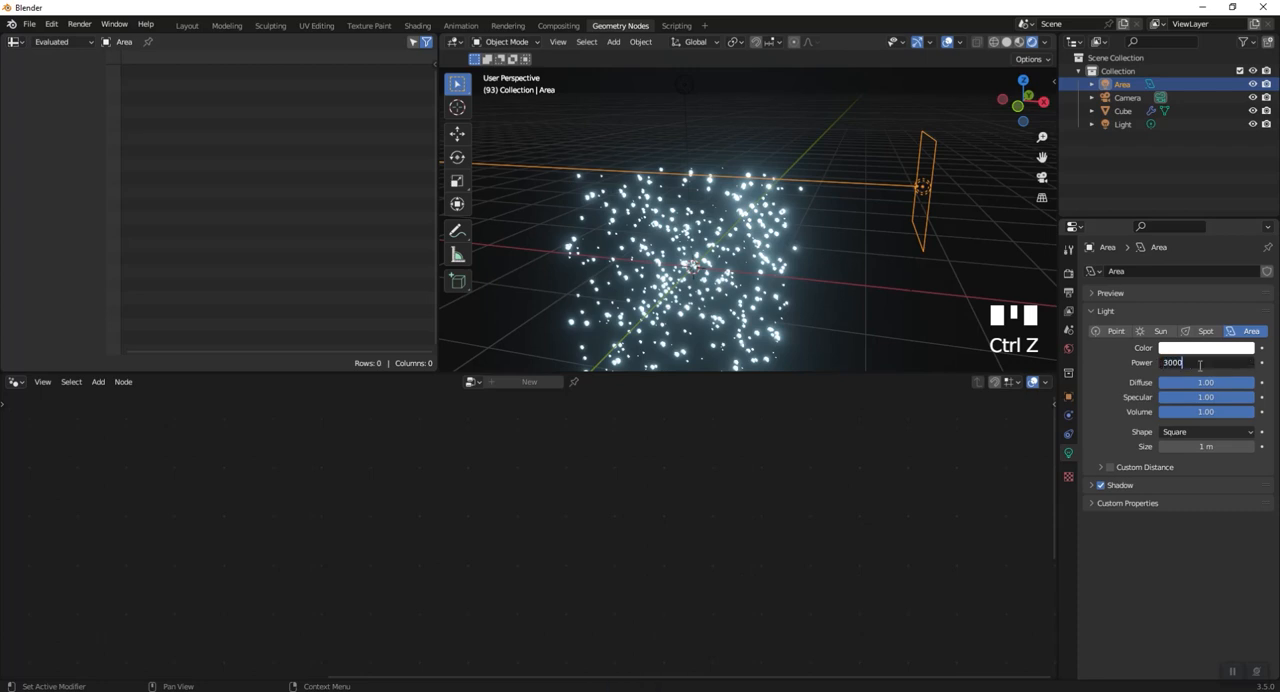
key("Return")
middle_click_drag(795, 262, 845, 248)
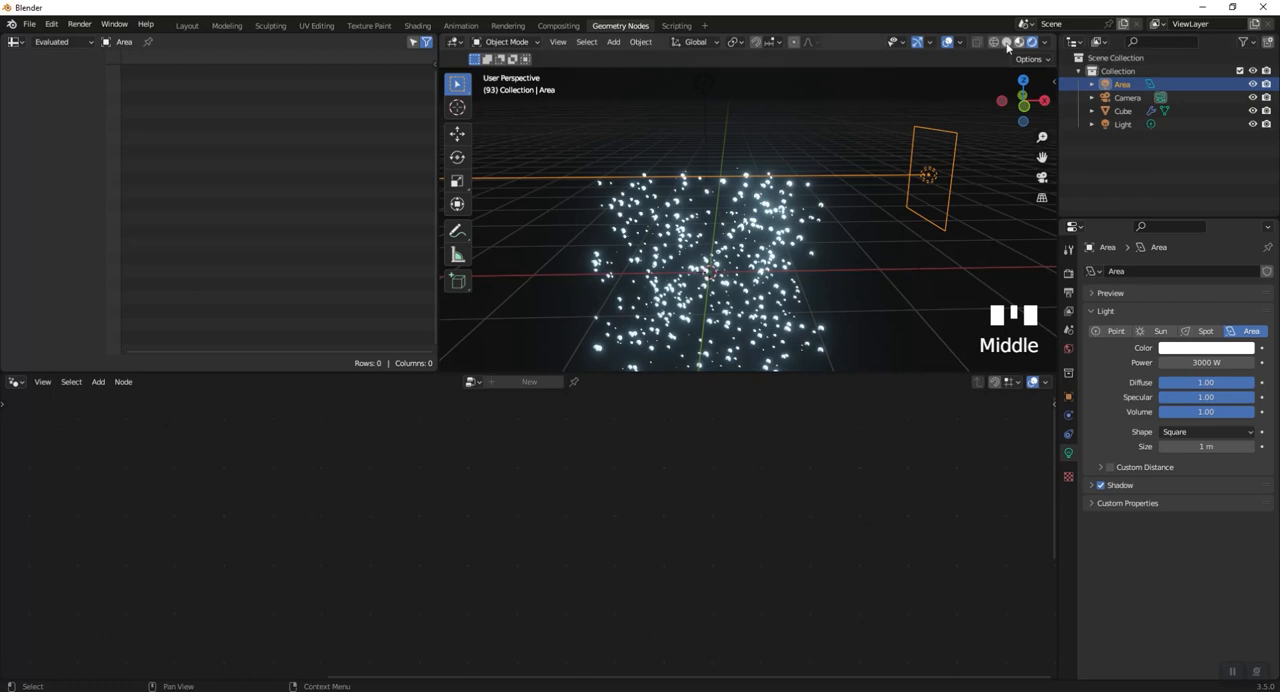
- Look through the camera, select it and enable Depth of Field with its focus and aperture settings shown
left_click(1049, 177)
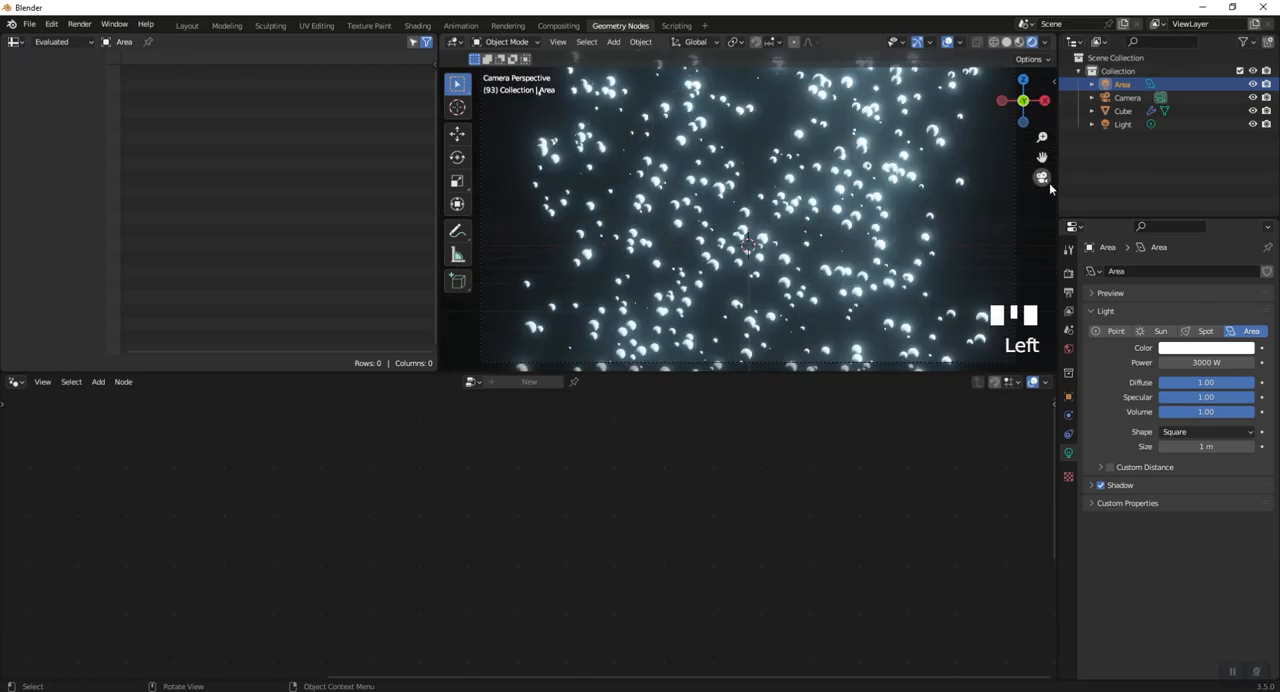
left_click(1150, 97)
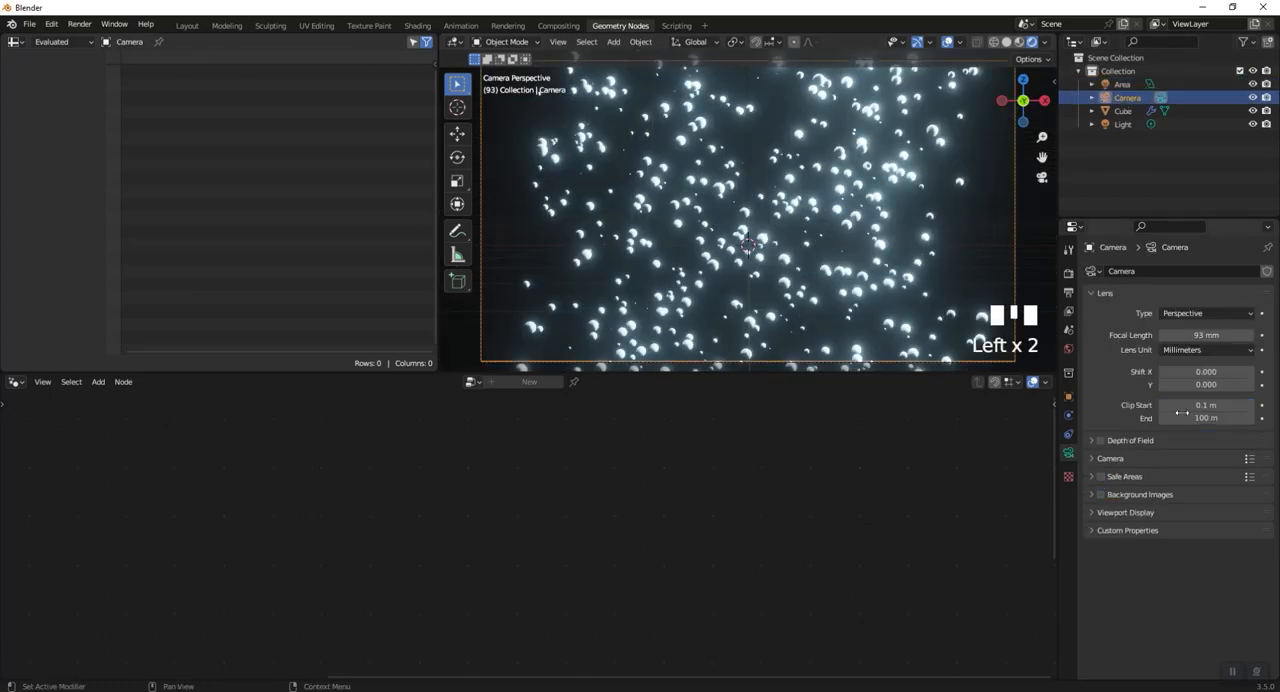
left_click(1098, 459)
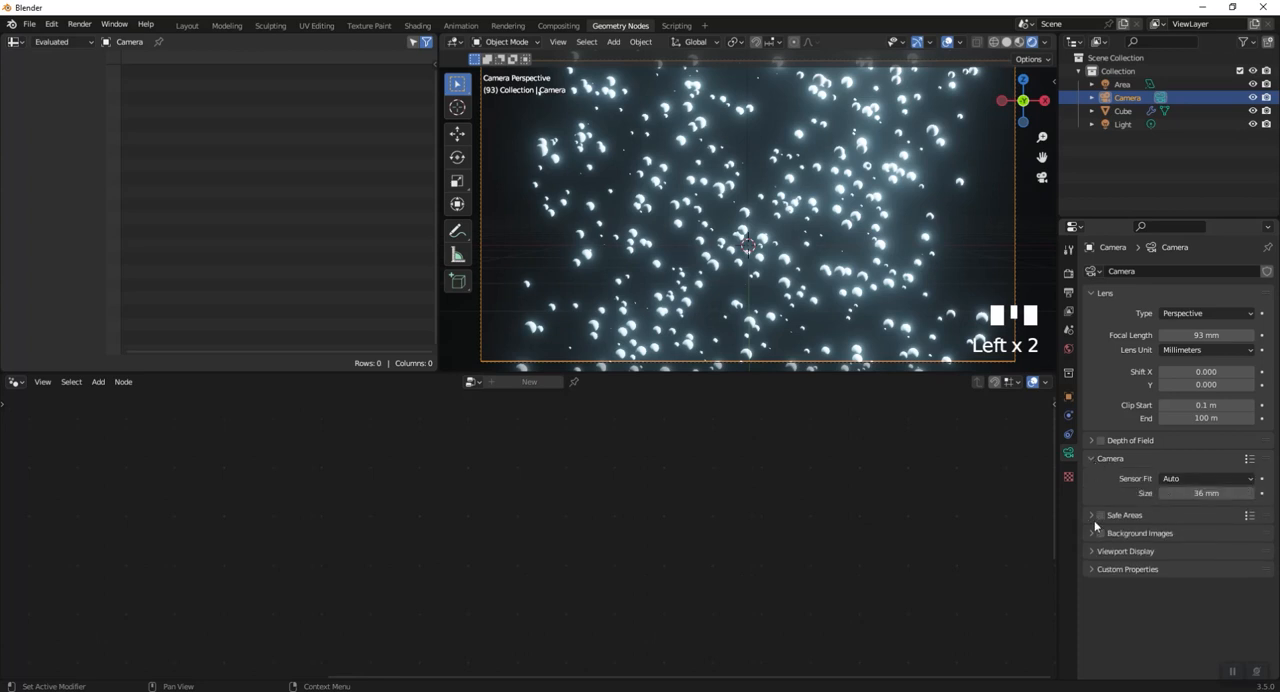
left_click(1101, 440)
left_click(1092, 440)
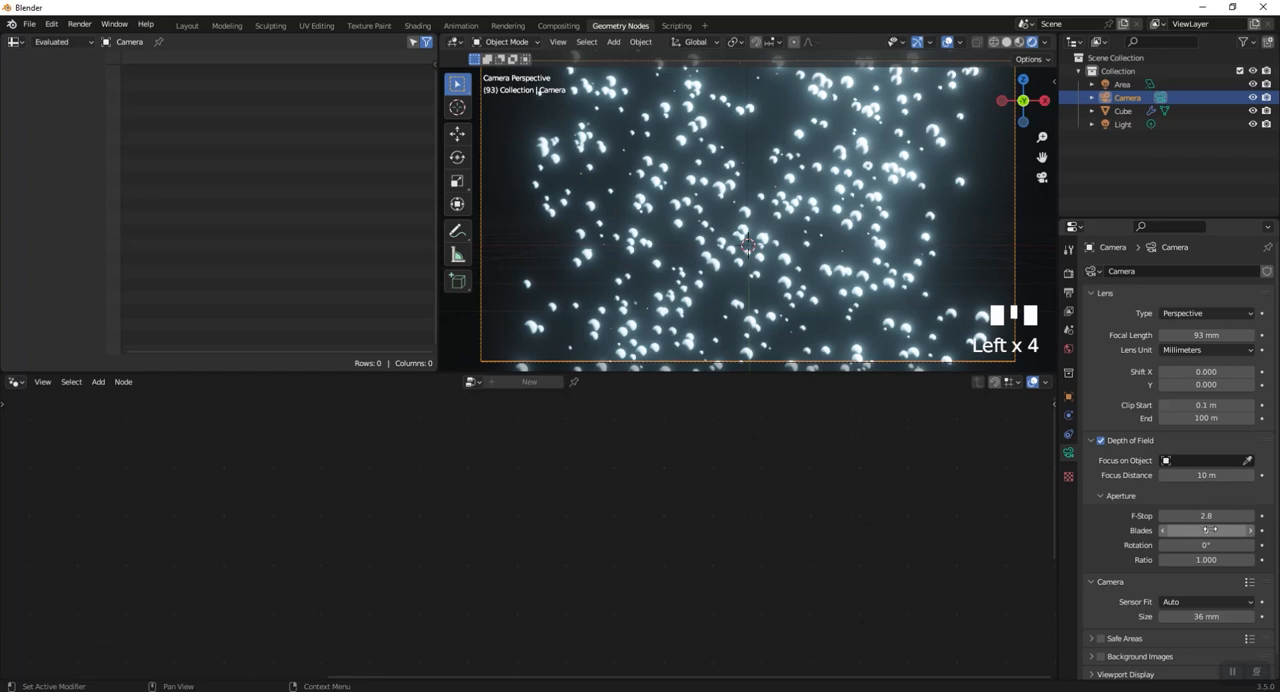
- Leave the camera view, add a Plain Axes empty and move it along Y within the particle cloud
left_click(1041, 177)
scroll(805, 228, "down", 2)
middle_click_drag(805, 228, 820, 290)
scroll(735, 265, "up", 3)
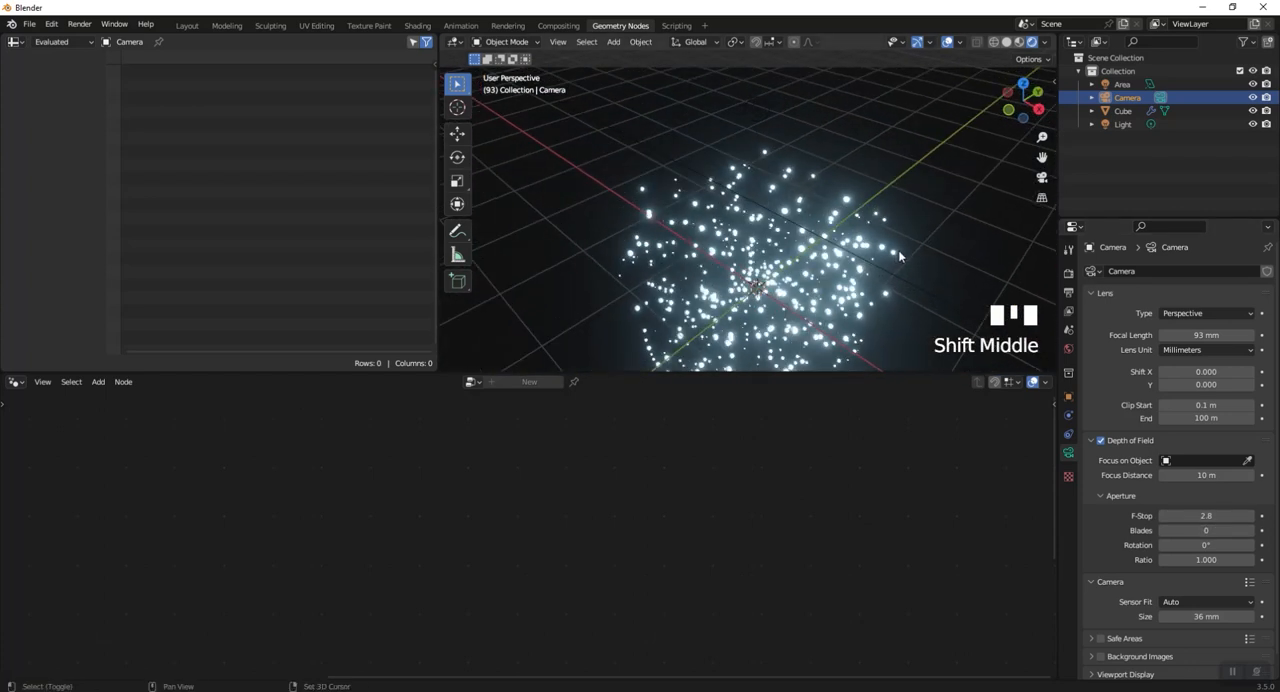
key("shift+a")
mouse_move(835, 218)
left_click(955, 221)
middle_click_drag(963, 220, 820, 282)
key("g")
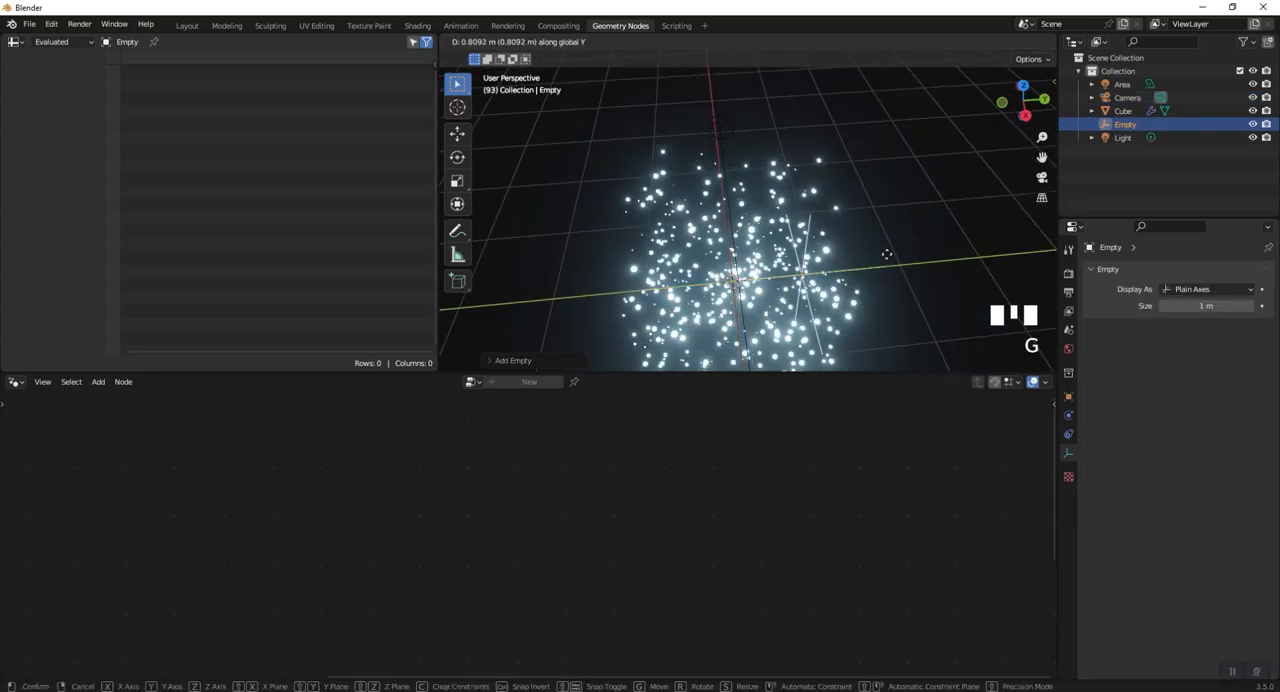
left_click(879, 320)
- Play the animation briefly to check the particles around the empty, and stop it
middle_click_drag(879, 320, 873, 205)
scroll(858, 291, "down", 2)
key("space")
key("space")
- Set the camera's depth of field to focus on the Empty with an F-Stop of 0.5, and return to camera view
left_click(1127, 97)
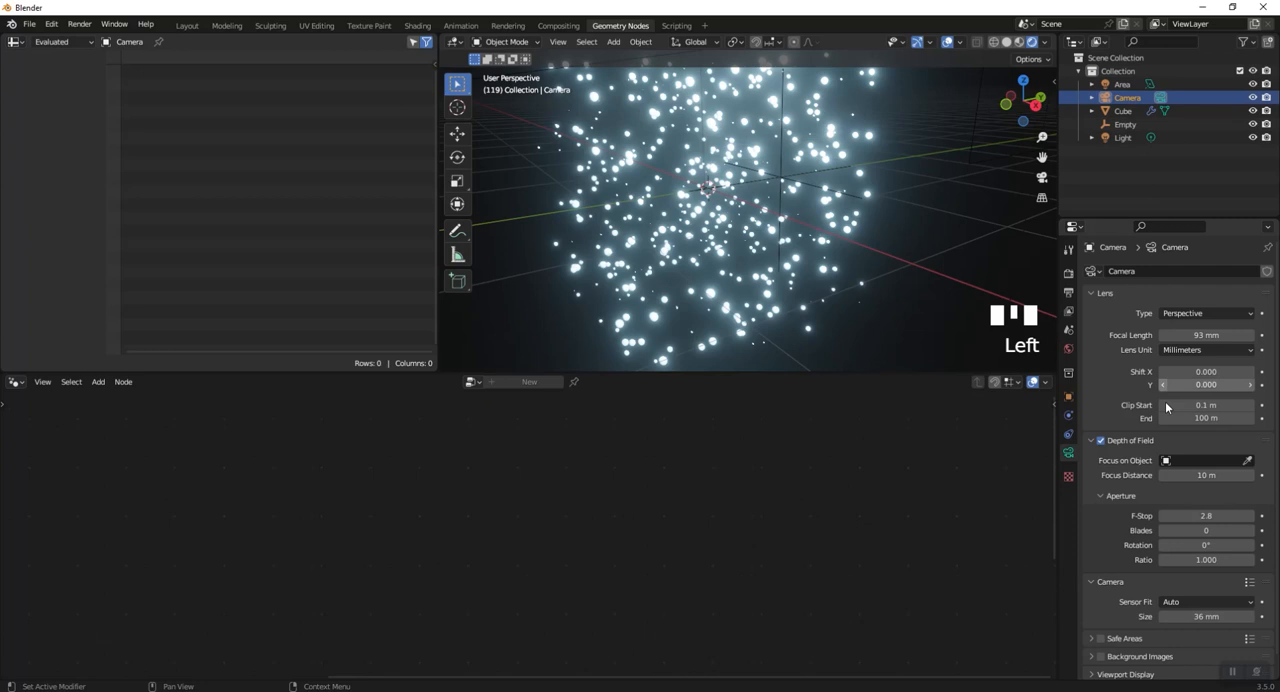
left_click(1205, 460)
left_click(1165, 521)
left_click(1192, 515)
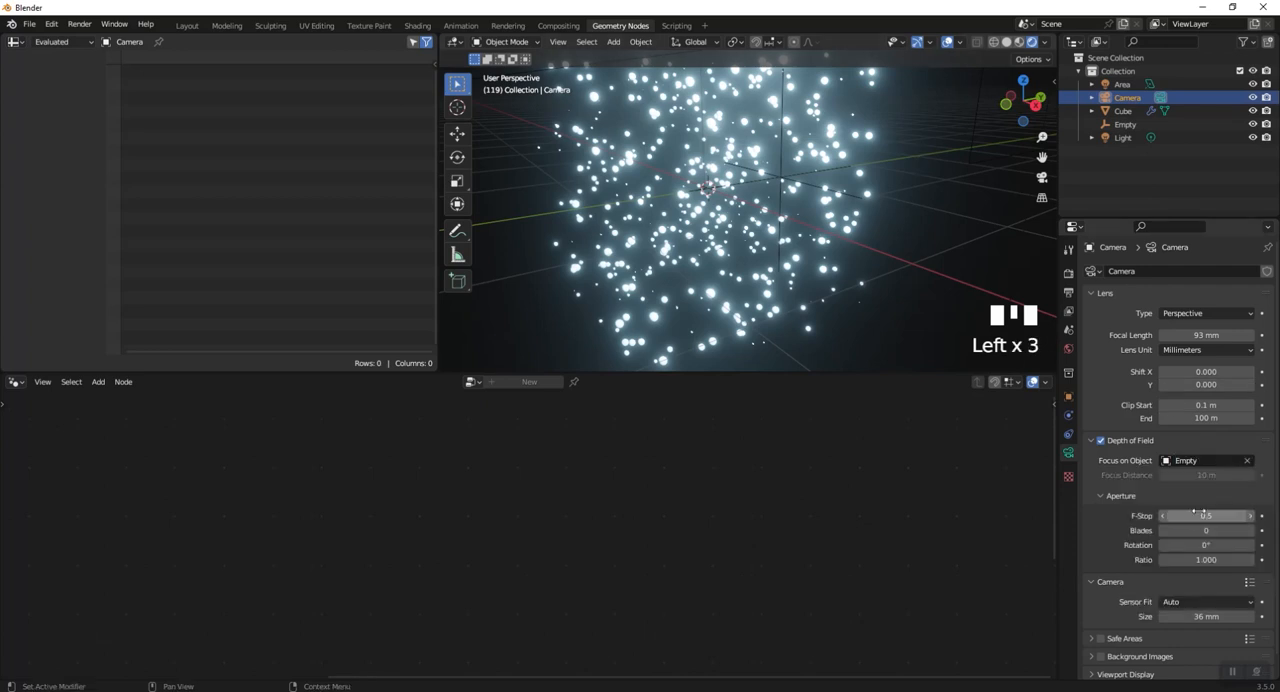
left_click(1041, 176)
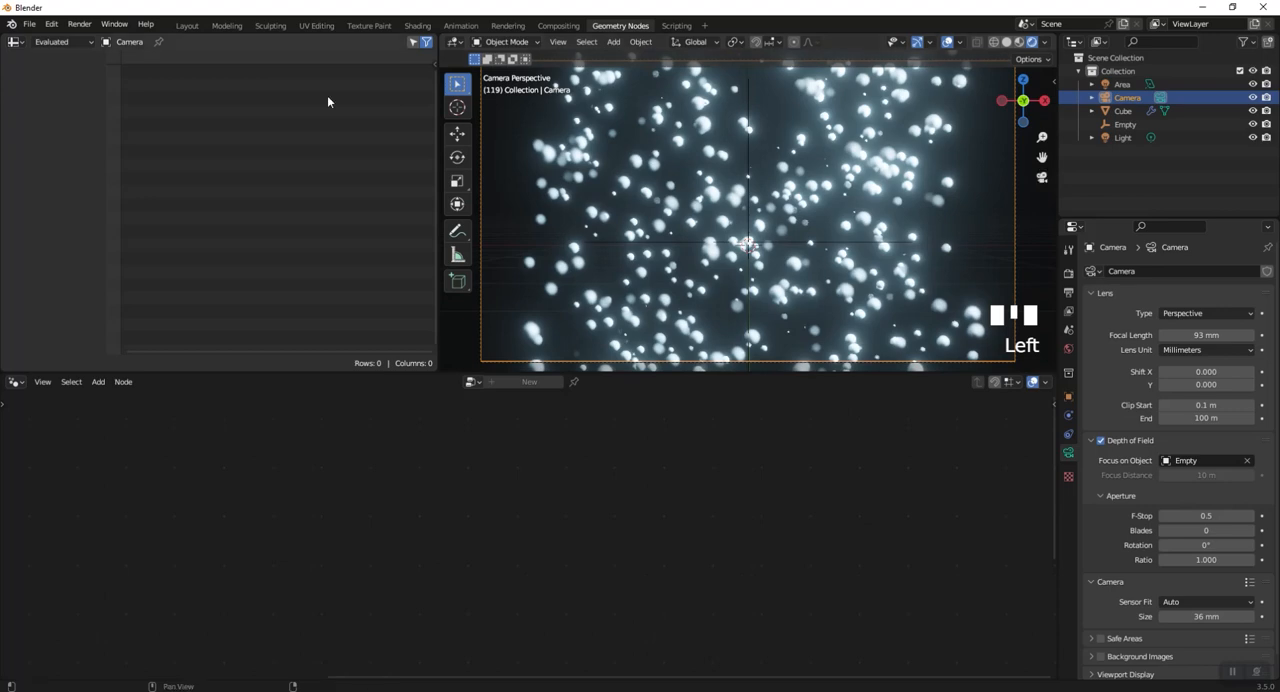
- Render the current frame to check the depth of field, and close the render window
left_click(78, 24)
left_click(82, 38)
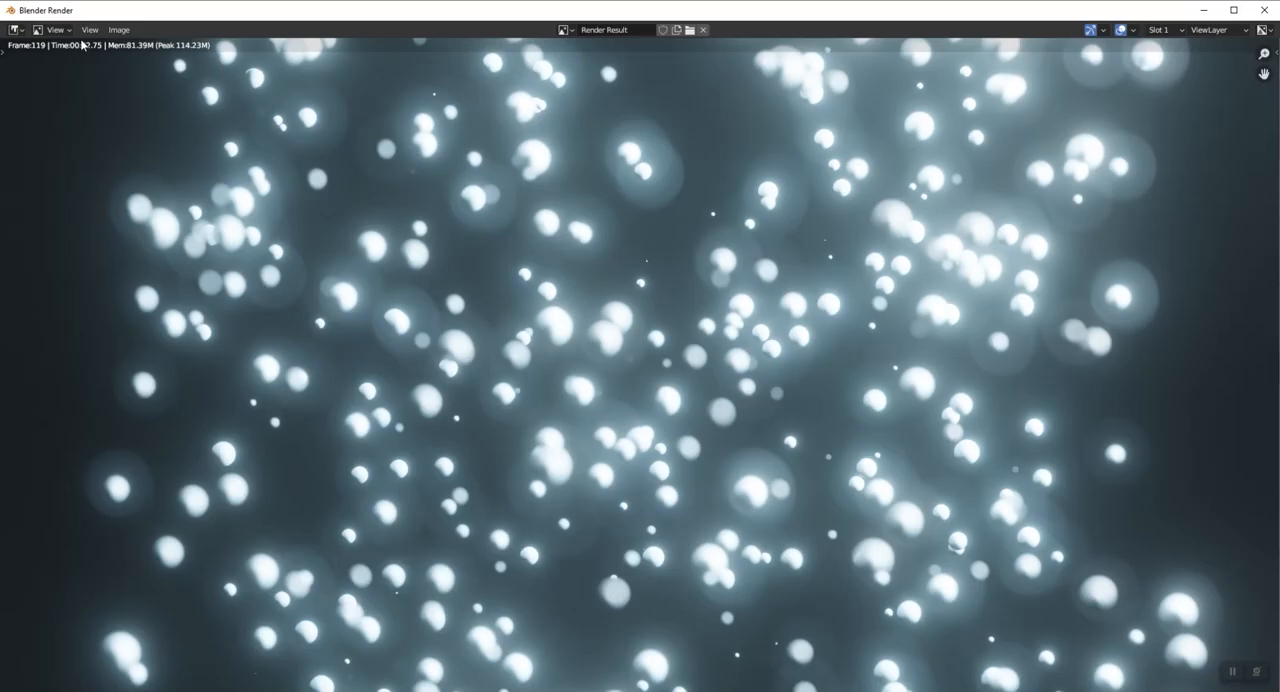
left_click(1273, 12)
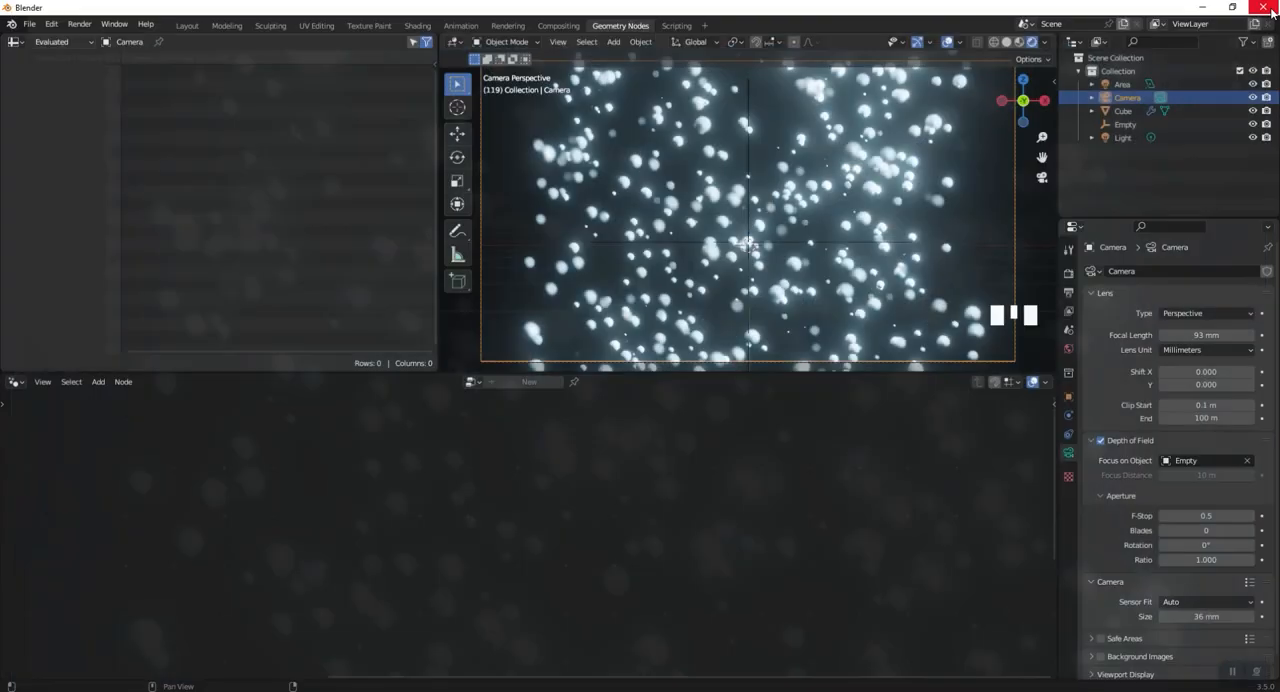
- Disable Ambient Occlusion and Bloom in the Eevee settings, and render the frame to compare the look
left_click(1069, 274)
left_click(1101, 365)
left_click(1101, 383)
left_click(82, 23)
left_click(84, 37)
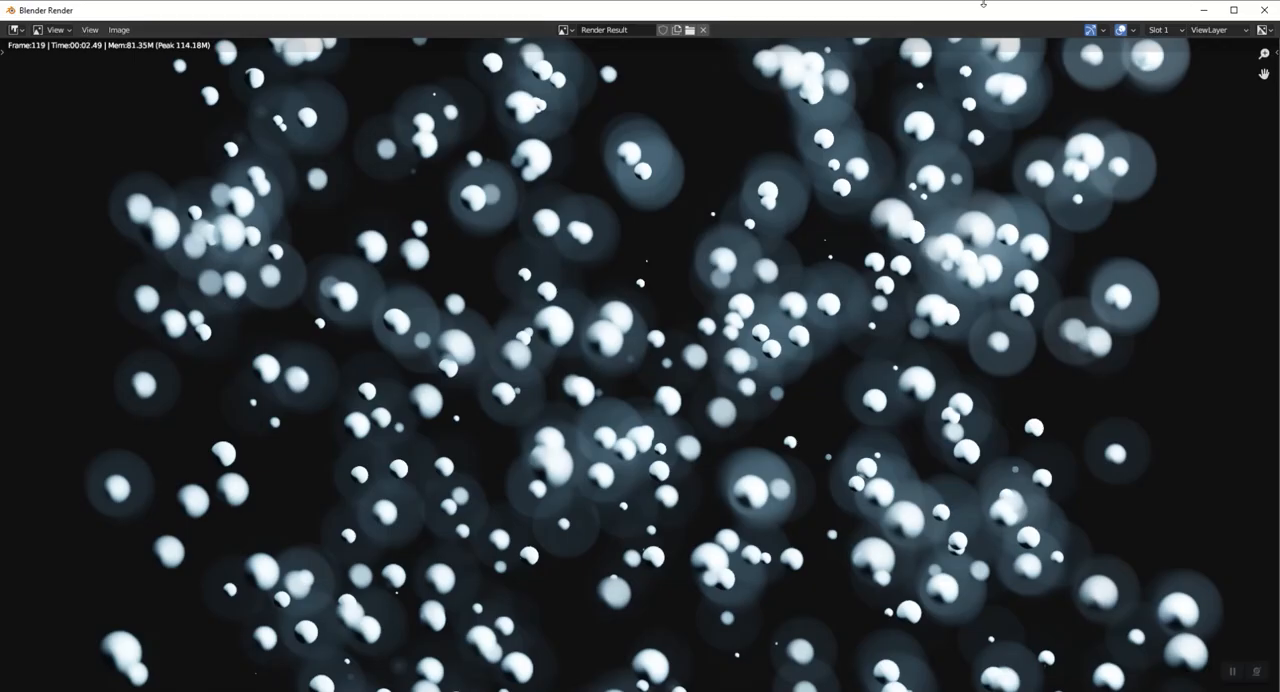
left_click(1265, 10)
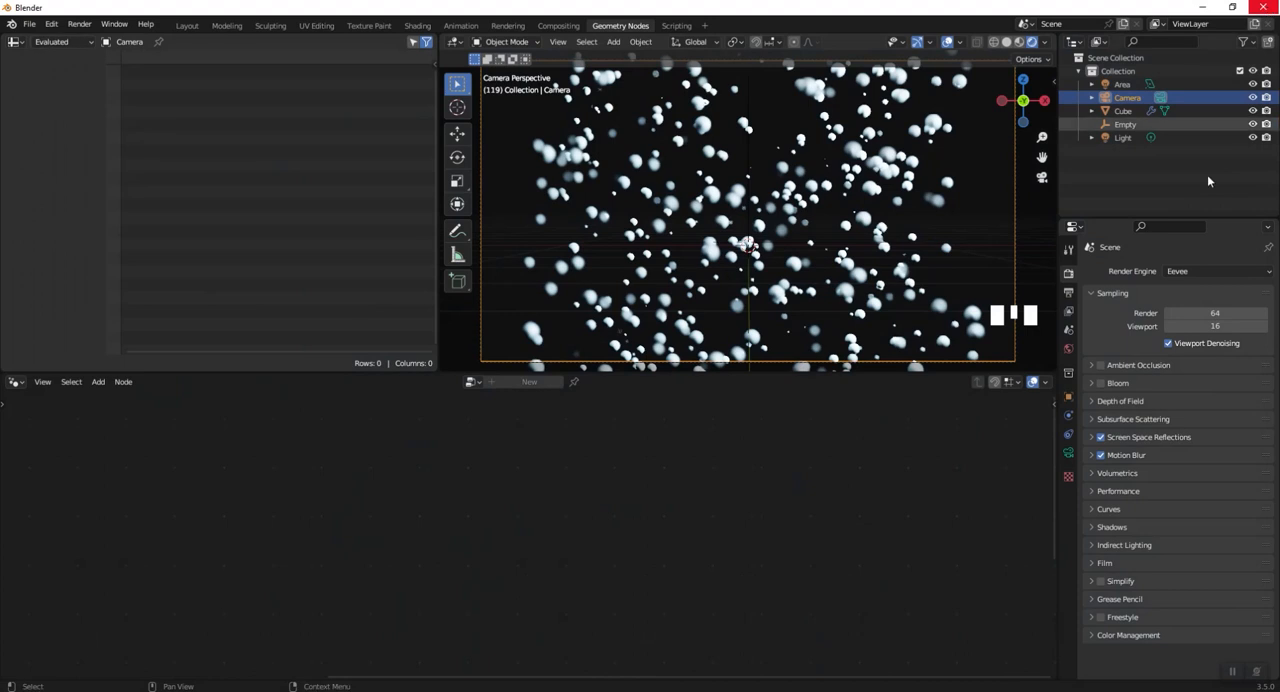
- Disable Screen Space Reflections and Motion Blur, and render the frame again to check the particles
left_click(1092, 437)
left_click(1100, 438)
left_click(1100, 567)
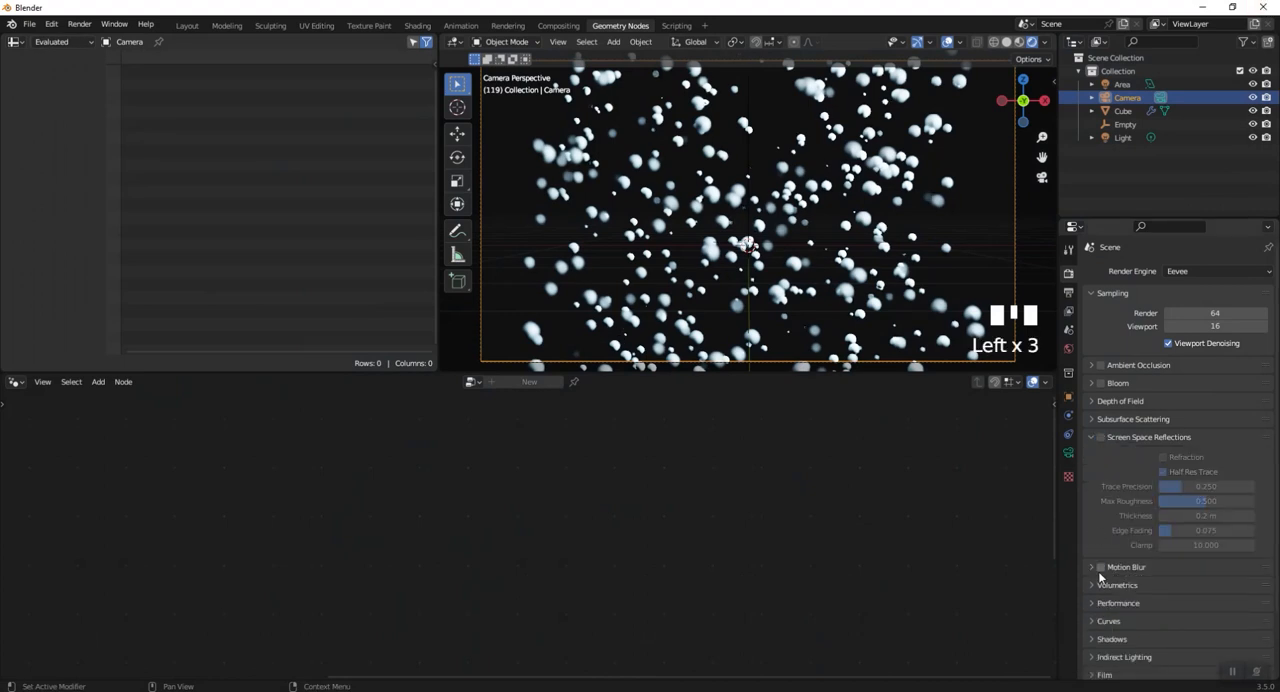
left_click(80, 25)
left_click(82, 40)
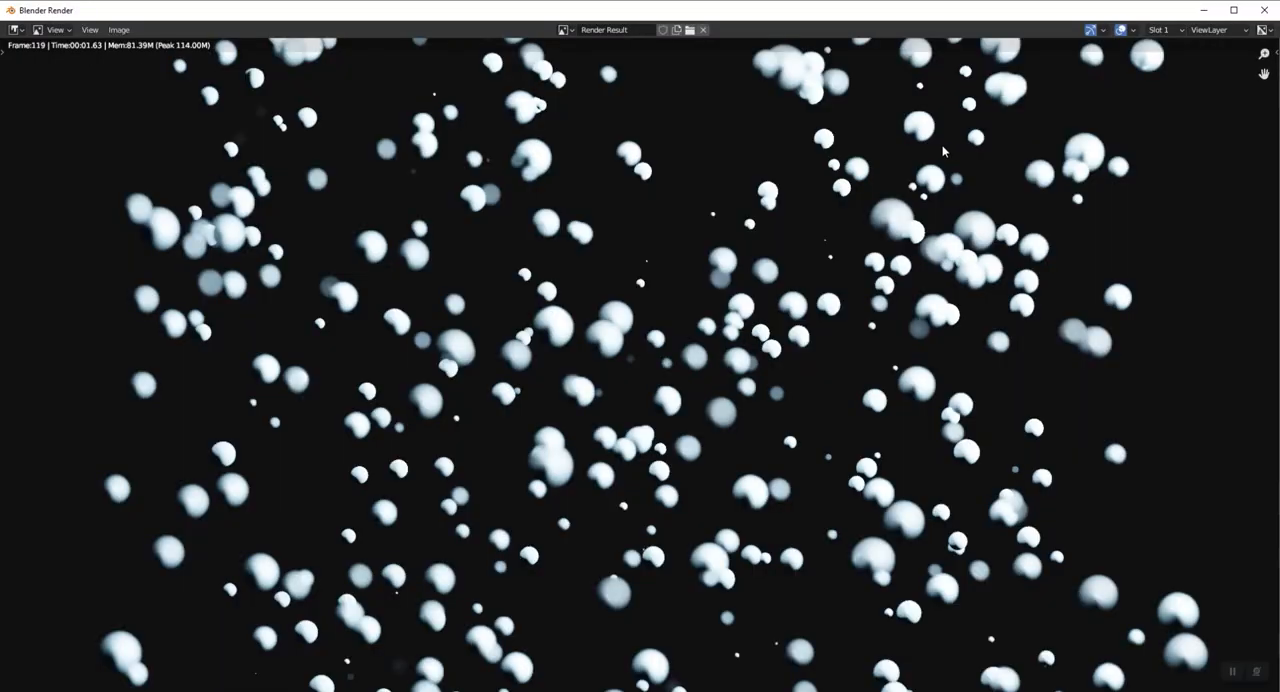
left_click(1264, 9)
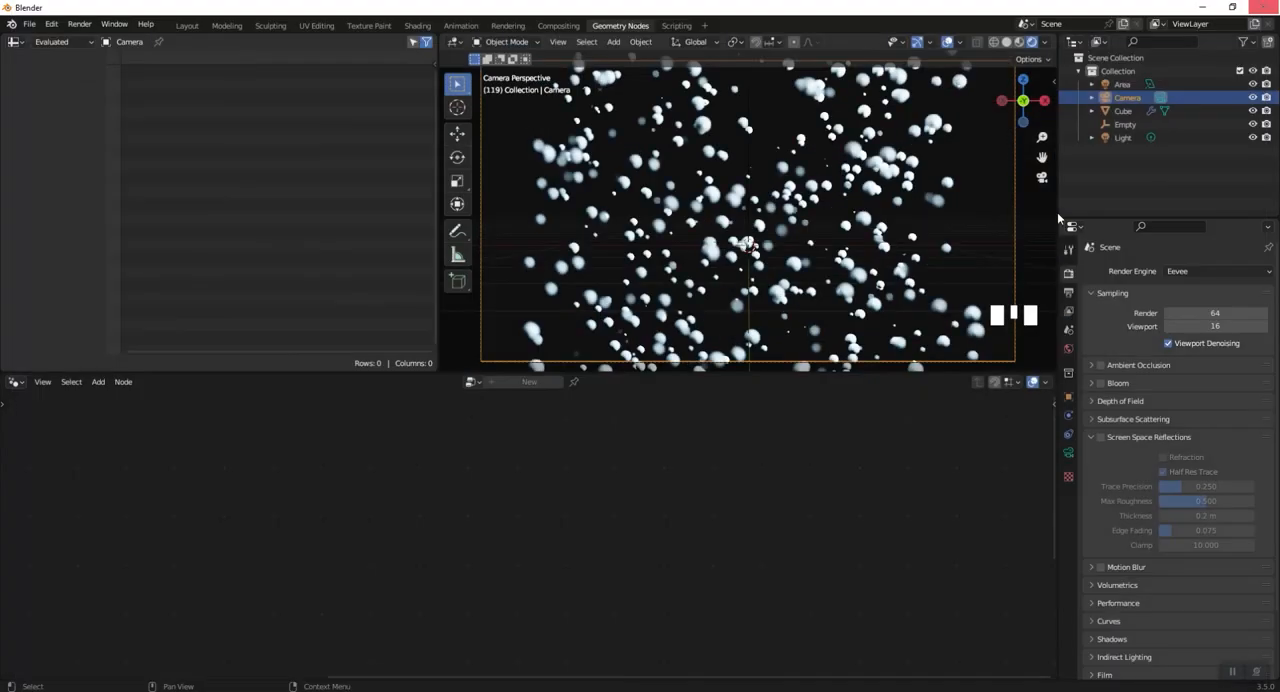
- Play the animation in camera view with the particle object shown but deselected, and stop it
key("space")
left_click(880, 240)
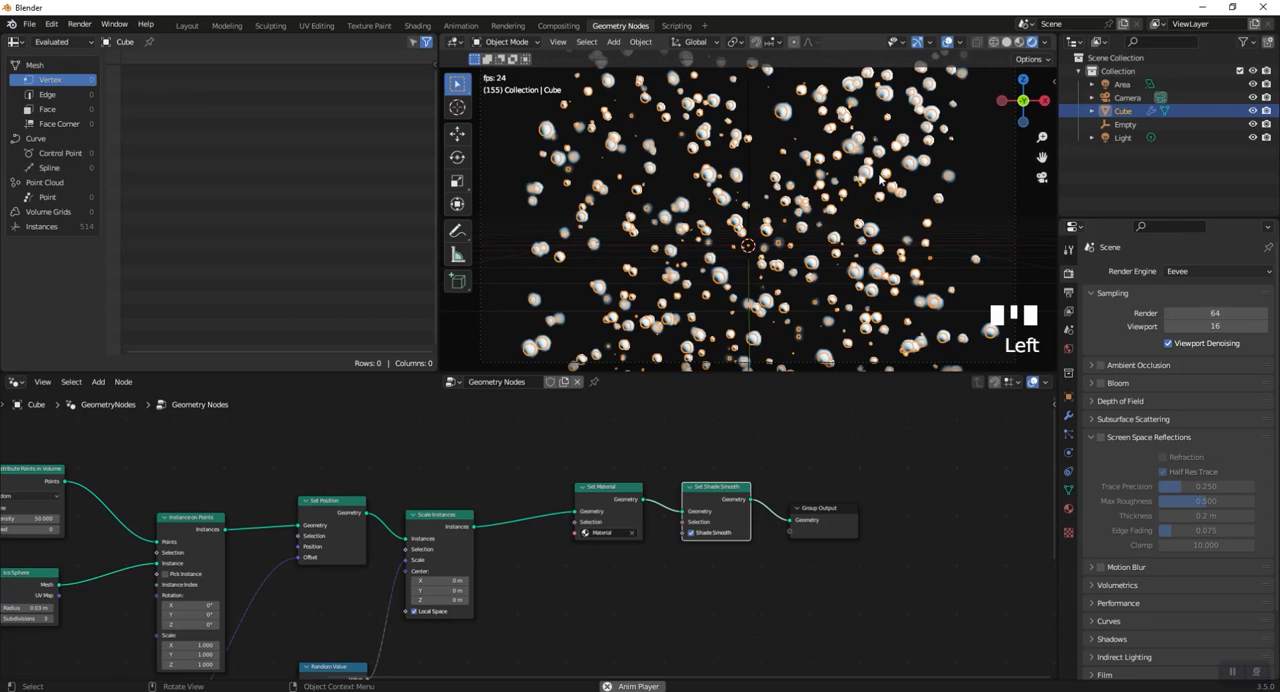
left_click(966, 226)
left_click(967, 218)
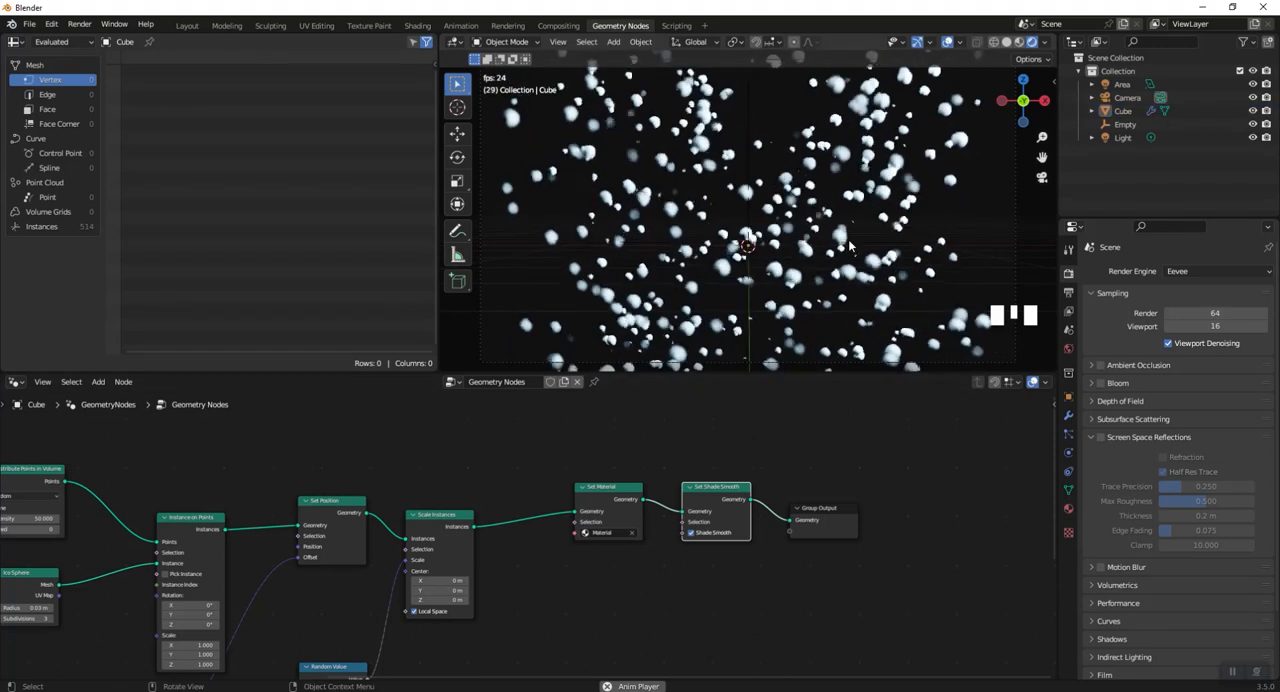
key("space")
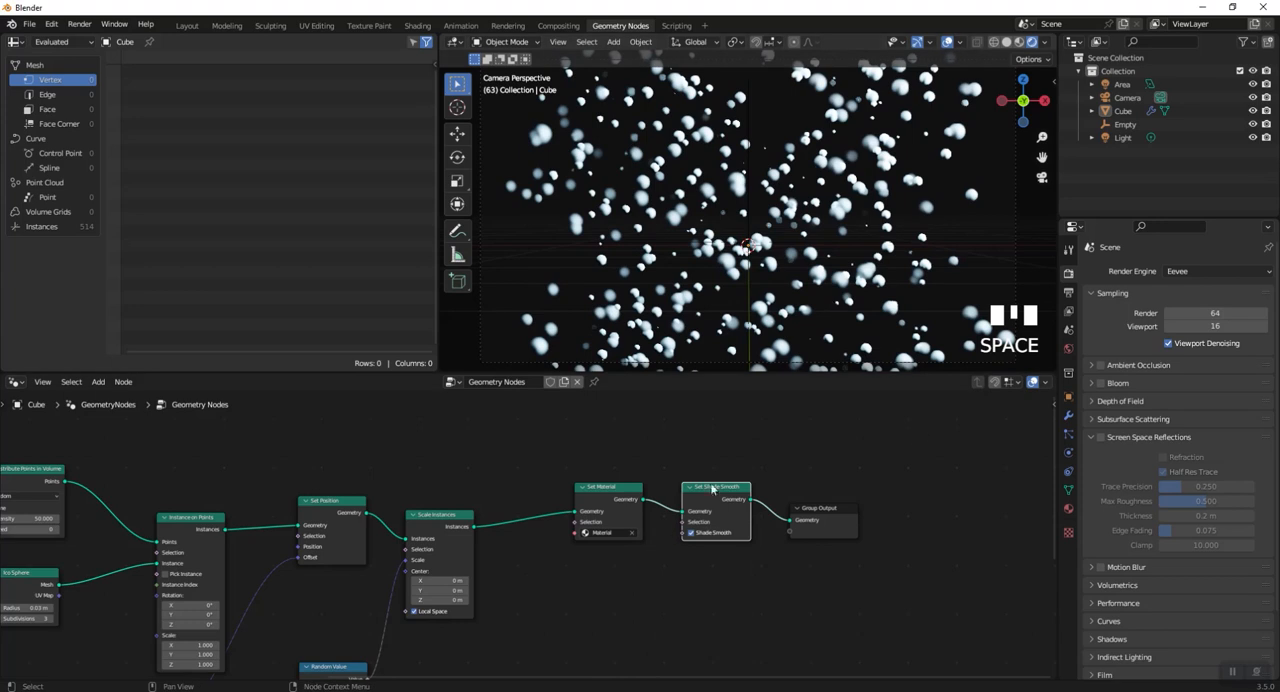
- Change the base color of the particles' material to bright green
left_click(1067, 508)
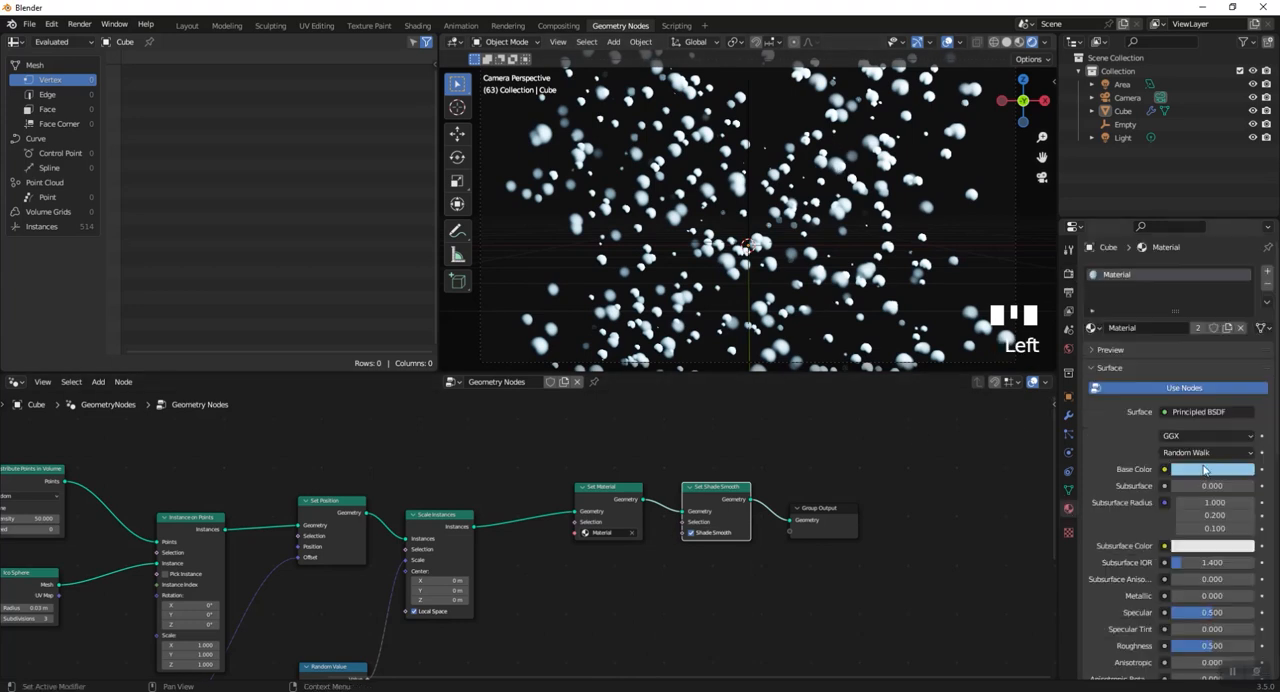
left_click(1205, 469)
left_click(1136, 328)
left_click_drag(1135, 328, 1135, 331)
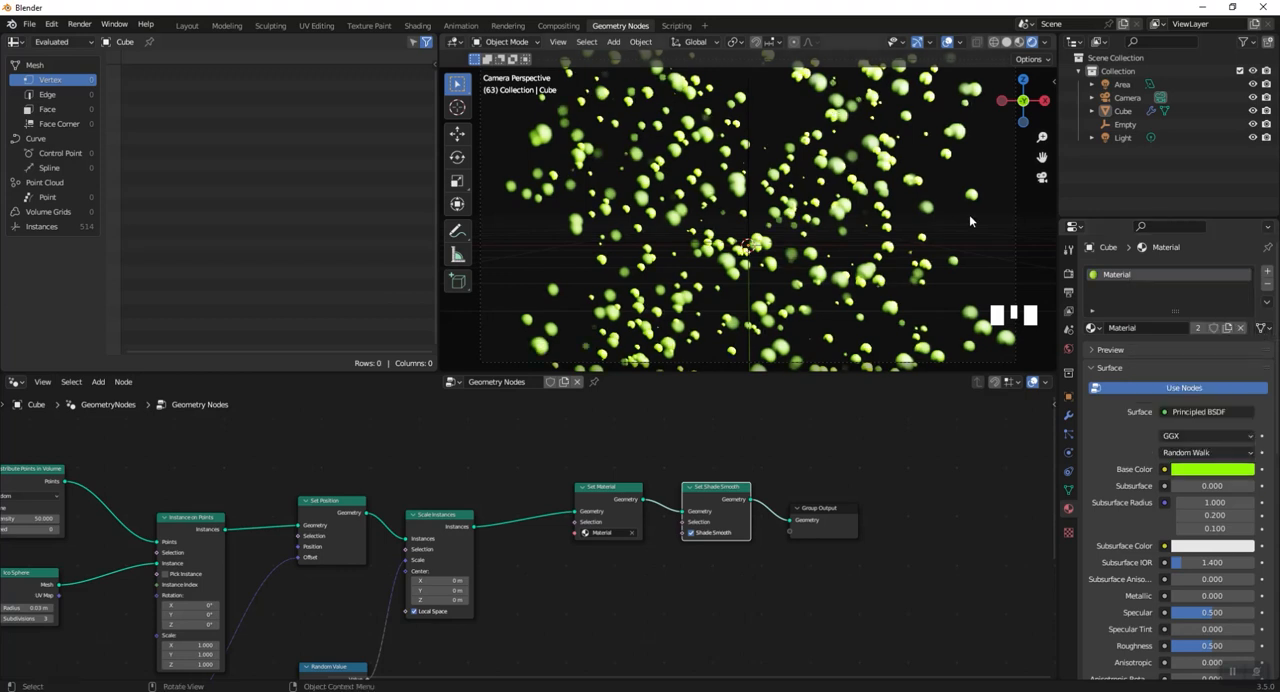
- Reduce the particle material's Roughness to 0 and render the frame to check the shading
scroll(1211, 548, "down", 2)
left_click_drag(1211, 548, 1168, 548)
left_click(79, 24)
left_click(101, 37)
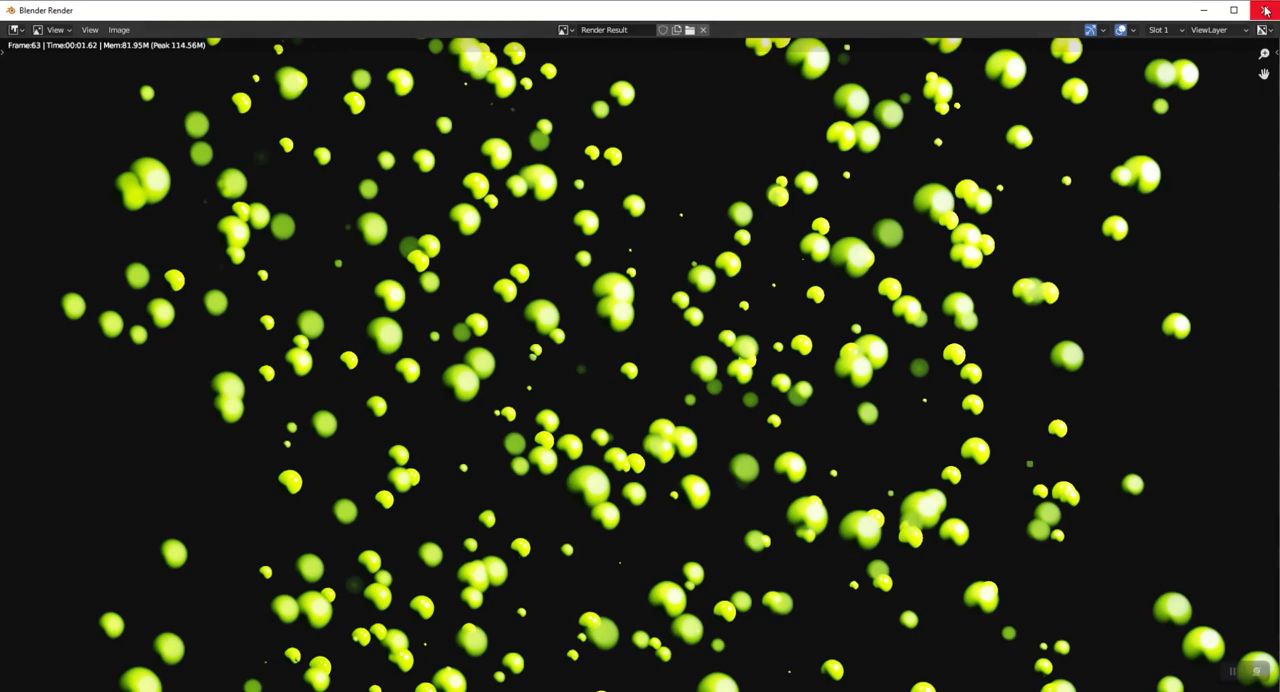
left_click(1265, 10)
- Play the animation and change the particle material's base color to pale yellow
key("space")
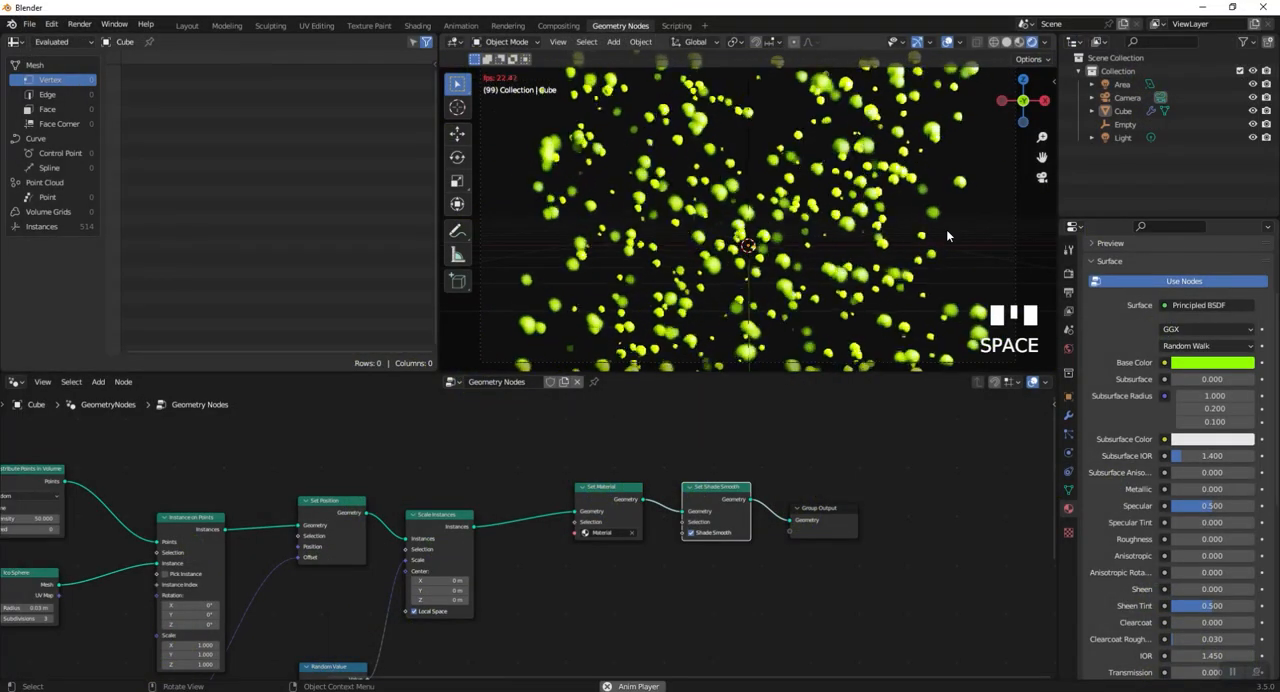
left_click(1199, 368)
left_click(1168, 236)
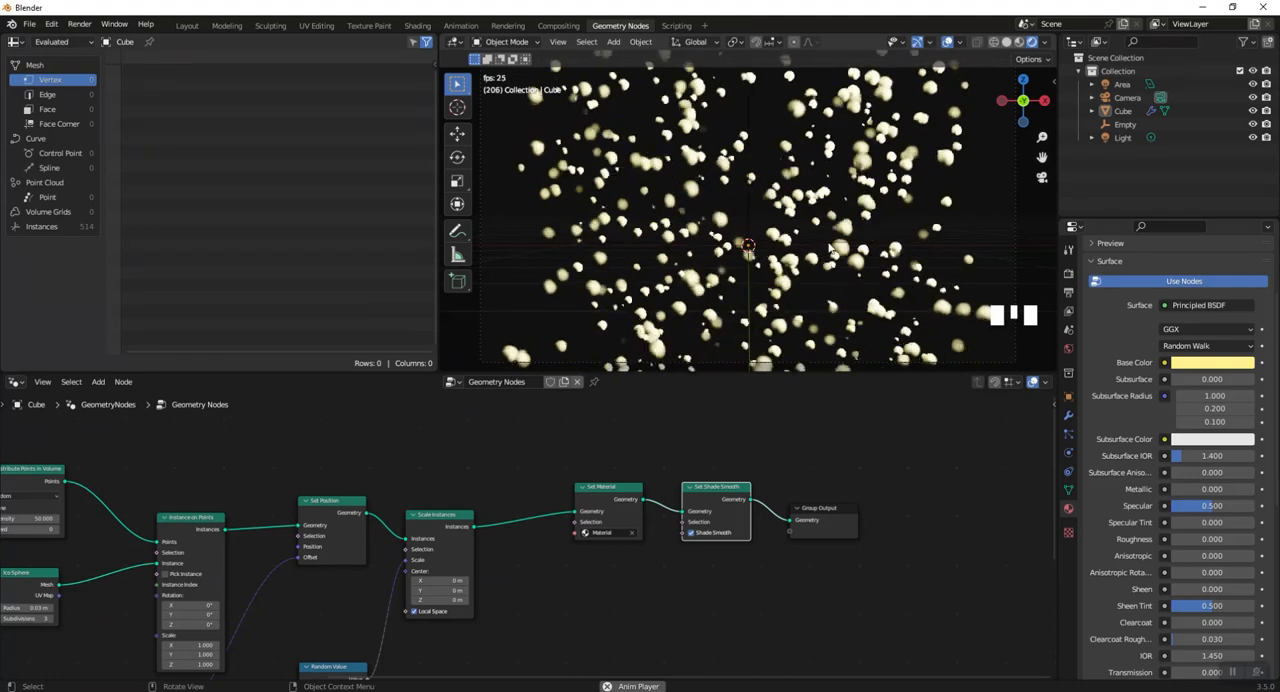
- Examine the playing particles outside the camera view and the complete geometry node tree
middle_click_drag(829, 247, 852, 232)
scroll(822, 268, "up", 5)
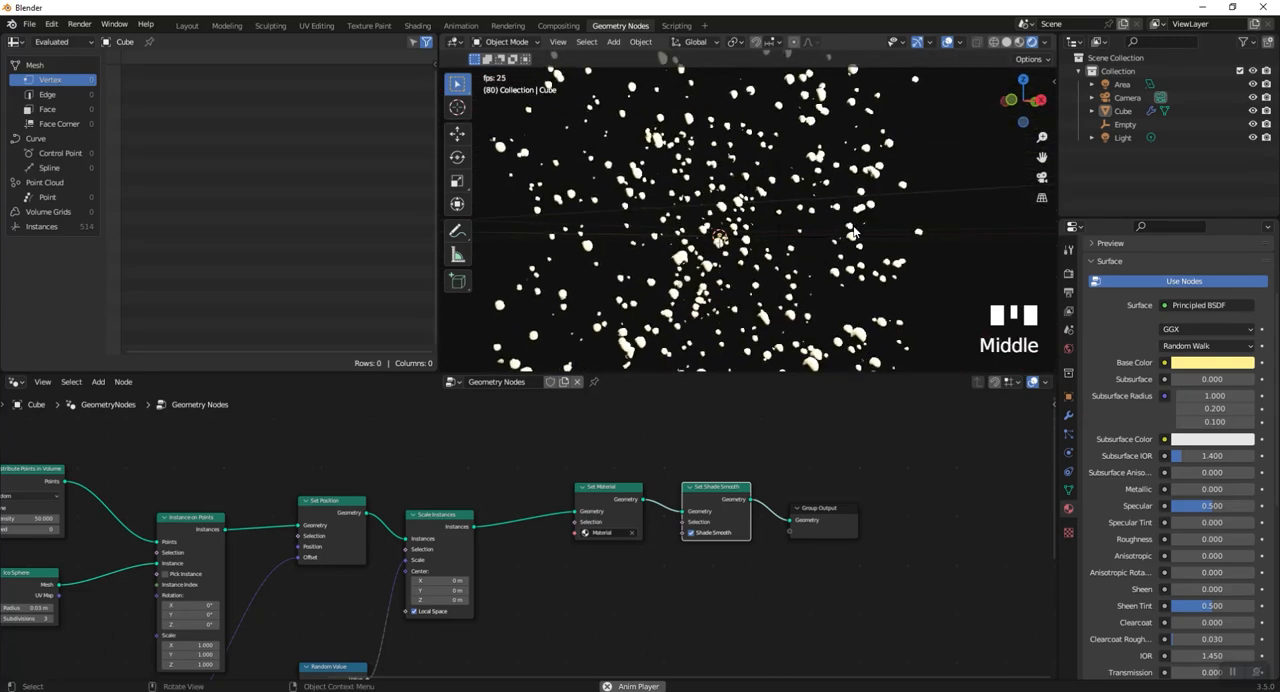
scroll(641, 568, "down", 2)
middle_click_drag(641, 568, 846, 520)
scroll(784, 558, "down", 1)
scroll(858, 515, "down", 3)
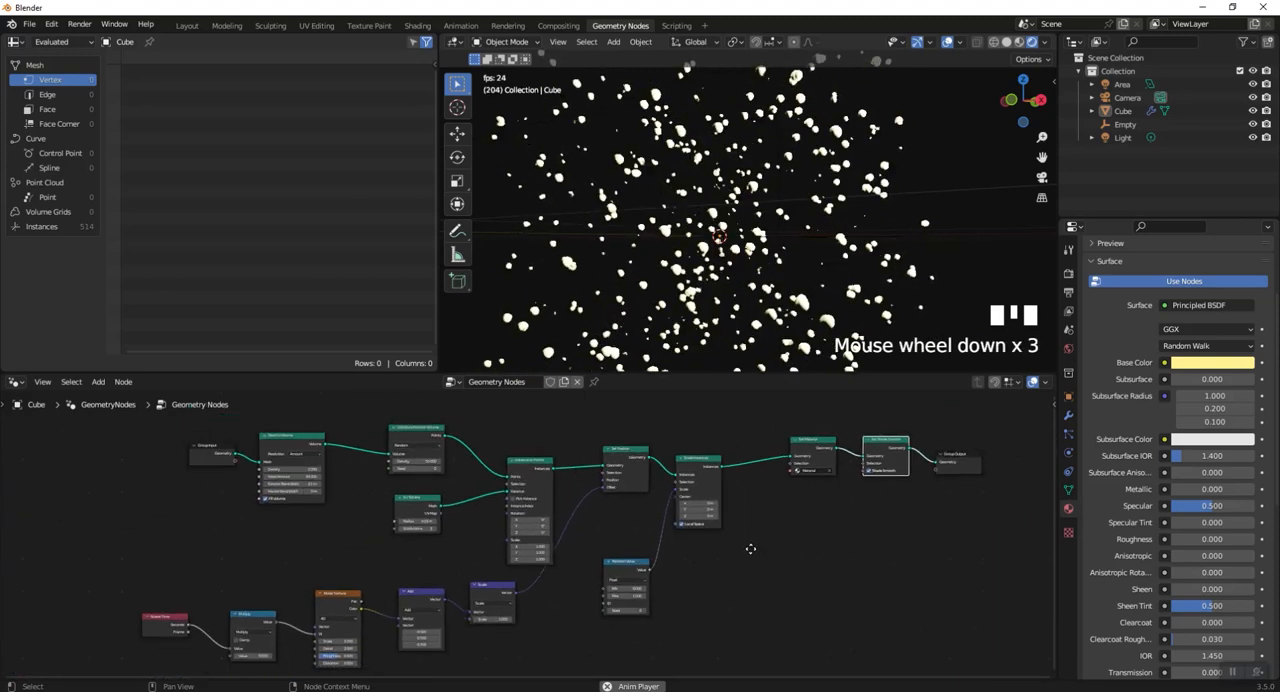